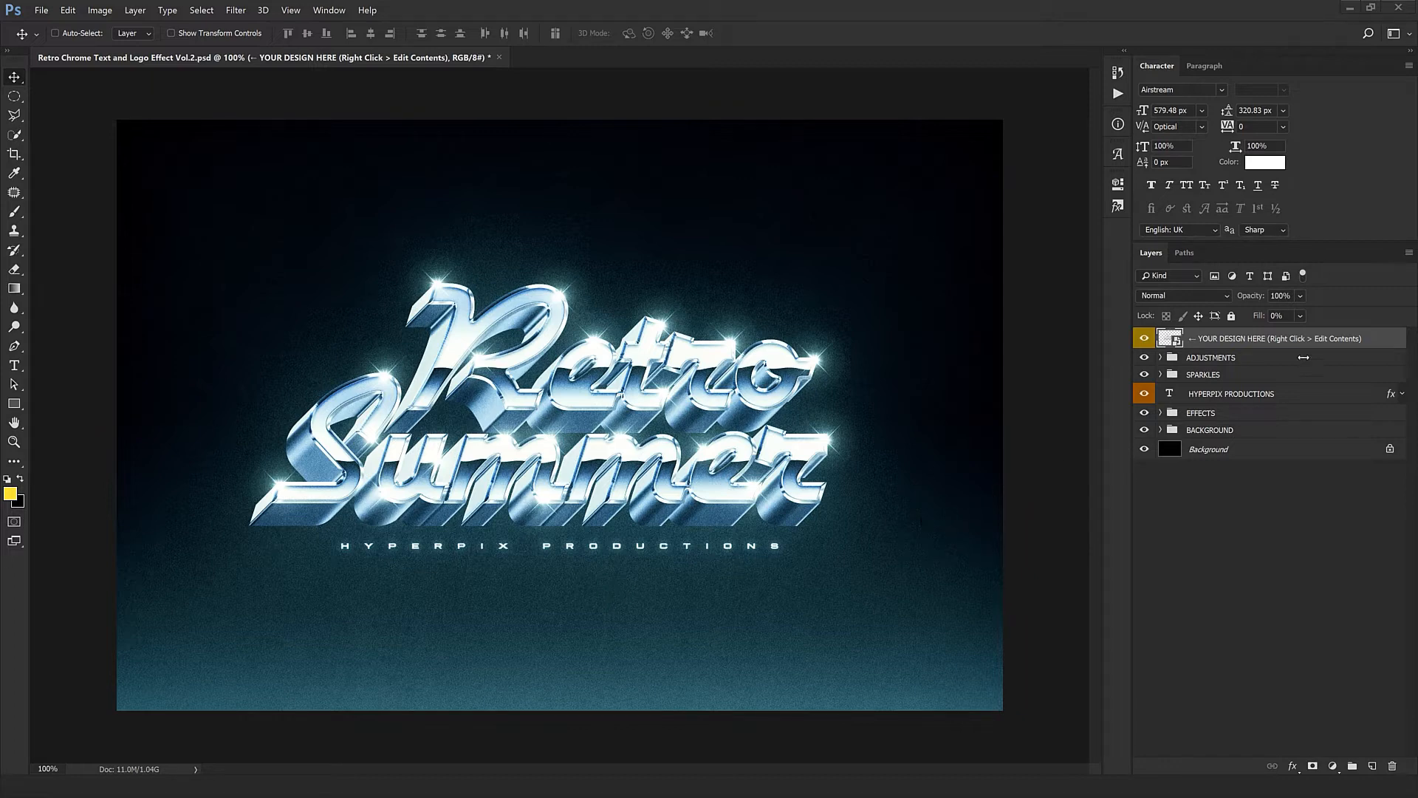
- Open the contents of the YOUR DESIGN HERE smart object and replace the word Retro with Synthwave
right_click(1326, 341)
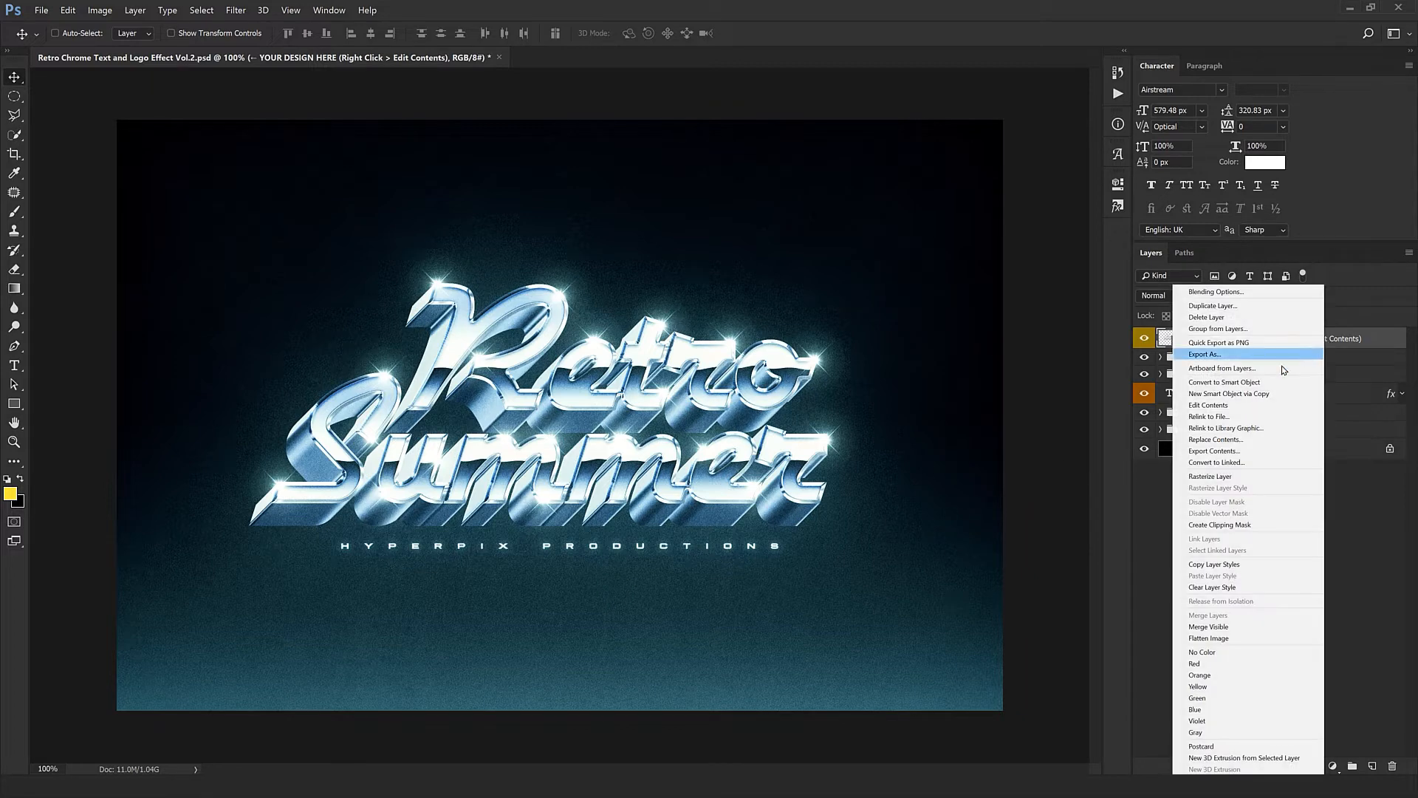
left_click(1216, 404)
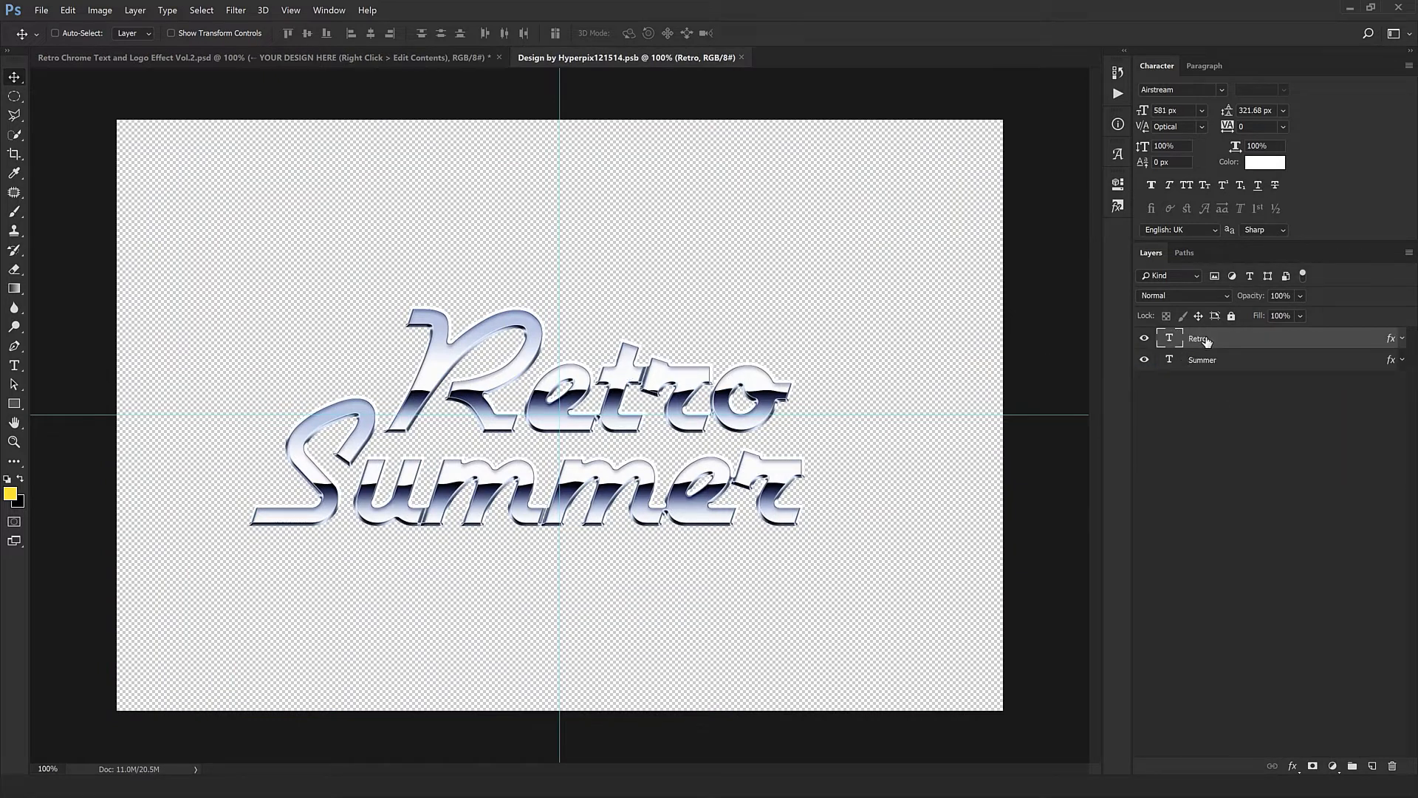
left_click(1203, 359)
left_click(1200, 340)
double_click(1170, 338)
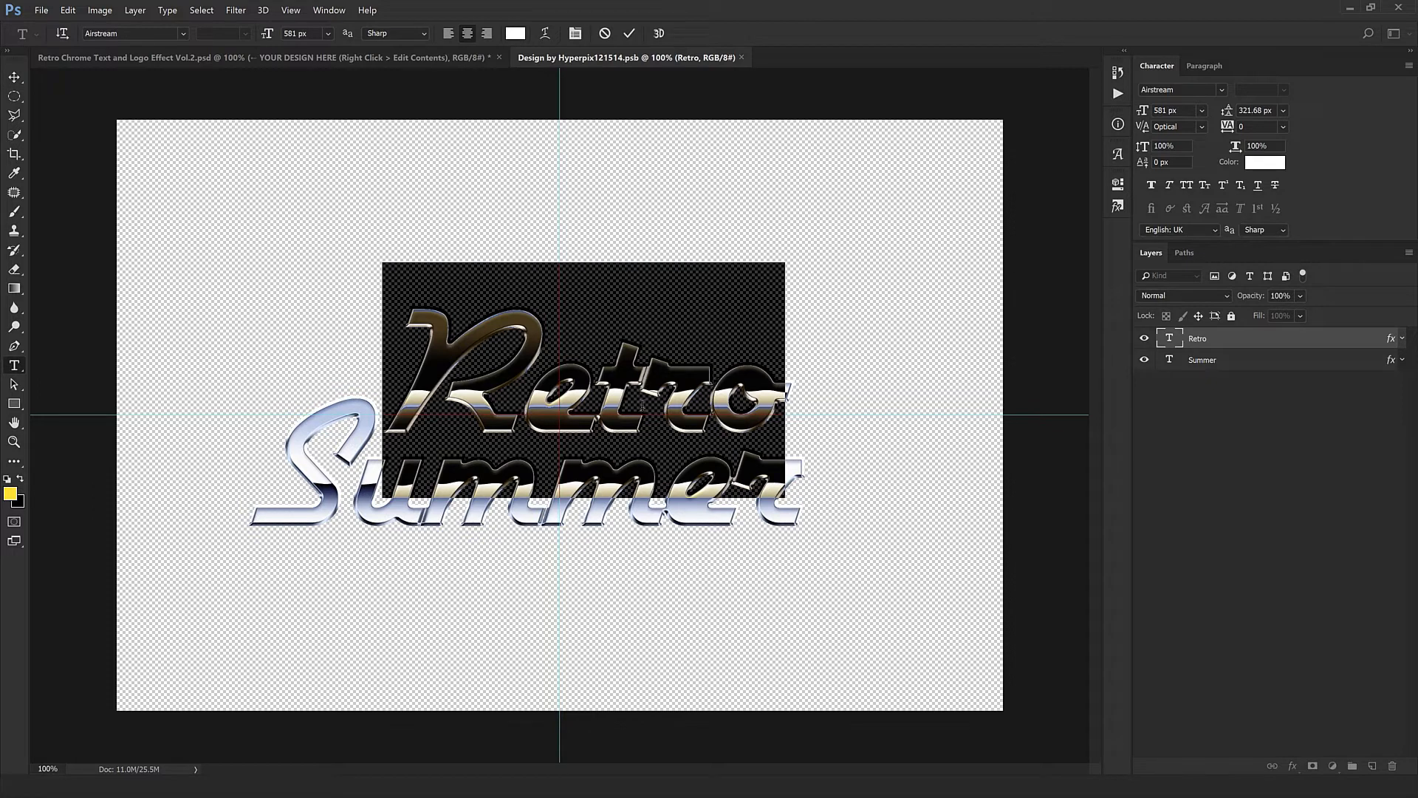
type("Synth")
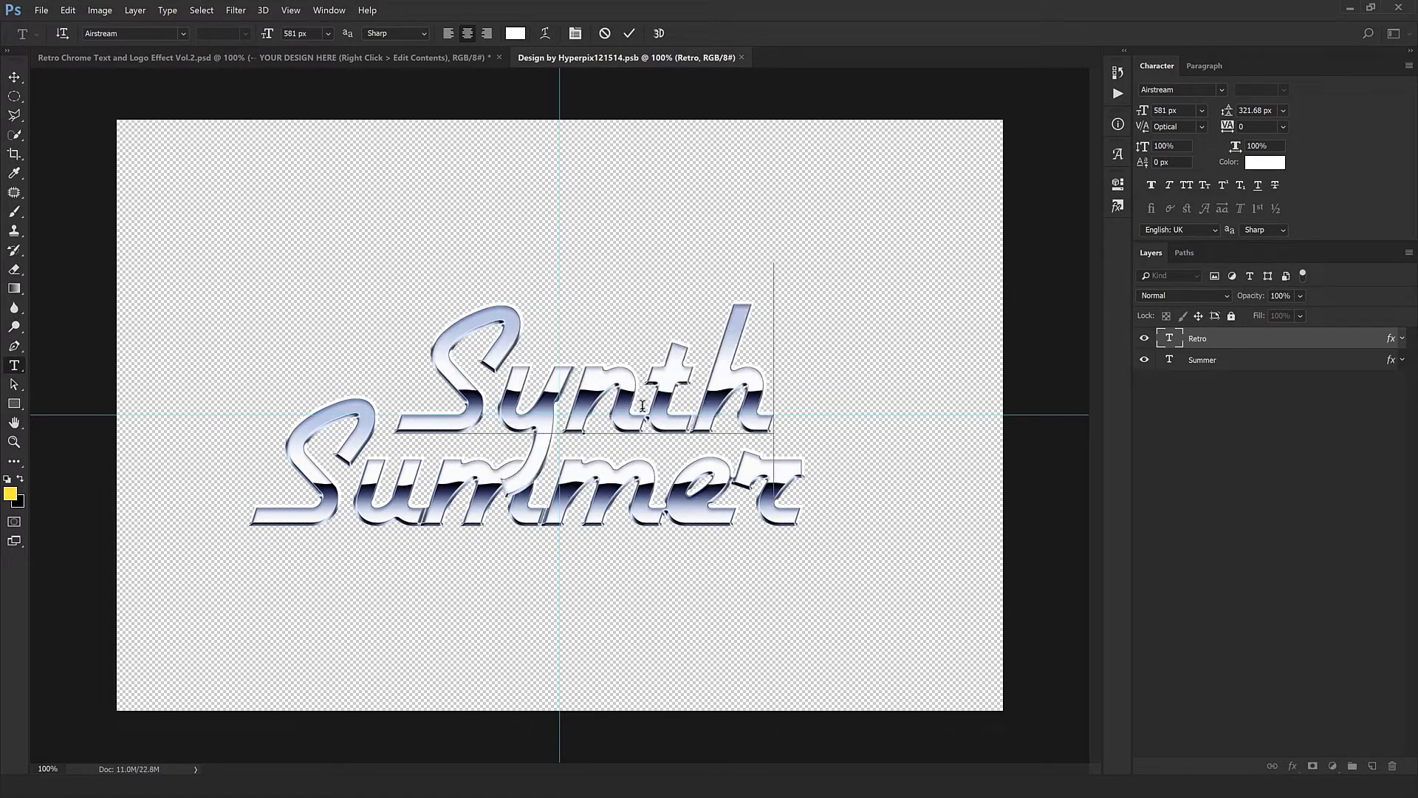
type("wa")
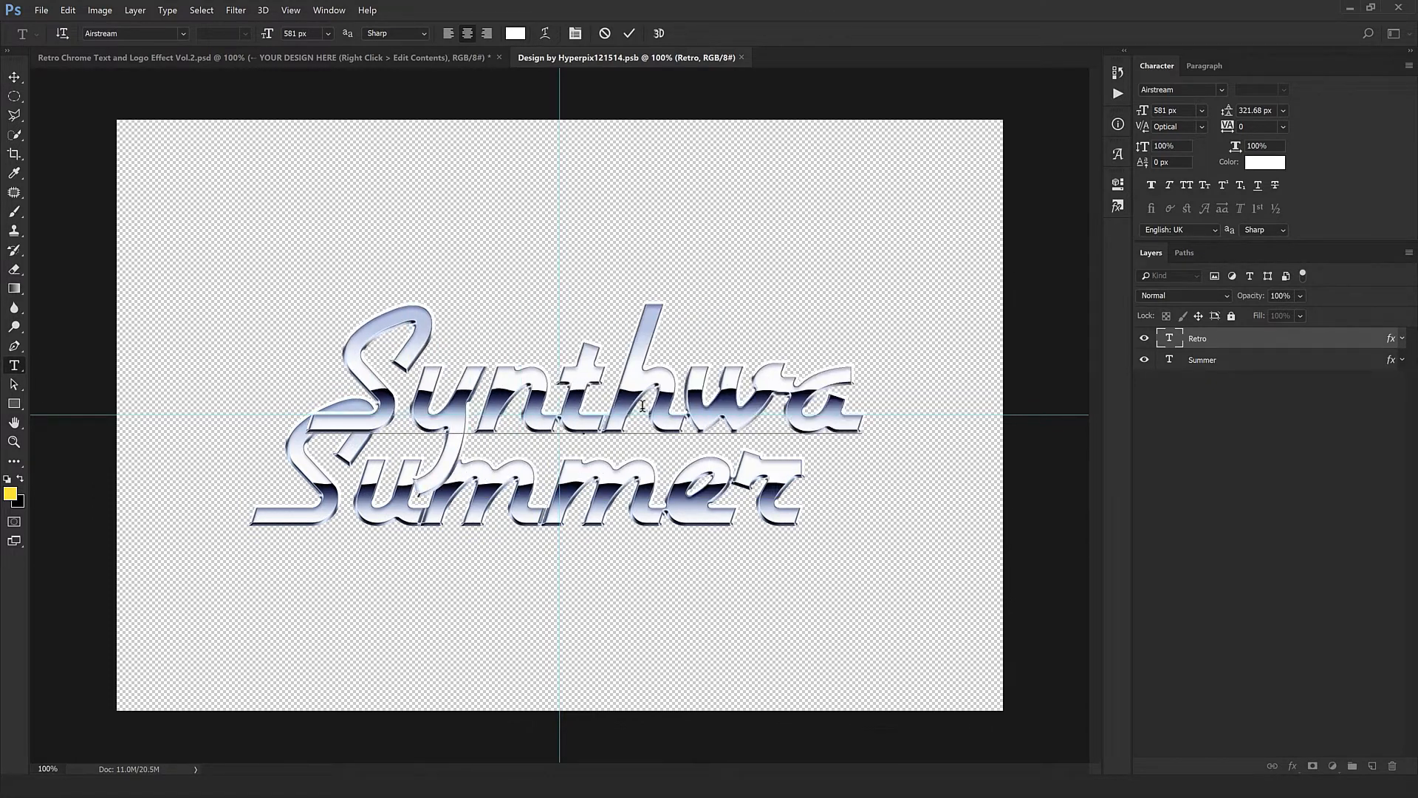
type("ve")
key("ctrl+Return")
- Center the Synthwave text horizontally on the vertical guide
key("v")
mouse_move(644, 486)
left_mouse_down()
mouse_move(657, 489)
mouse_move(631, 489)
left_mouse_up()
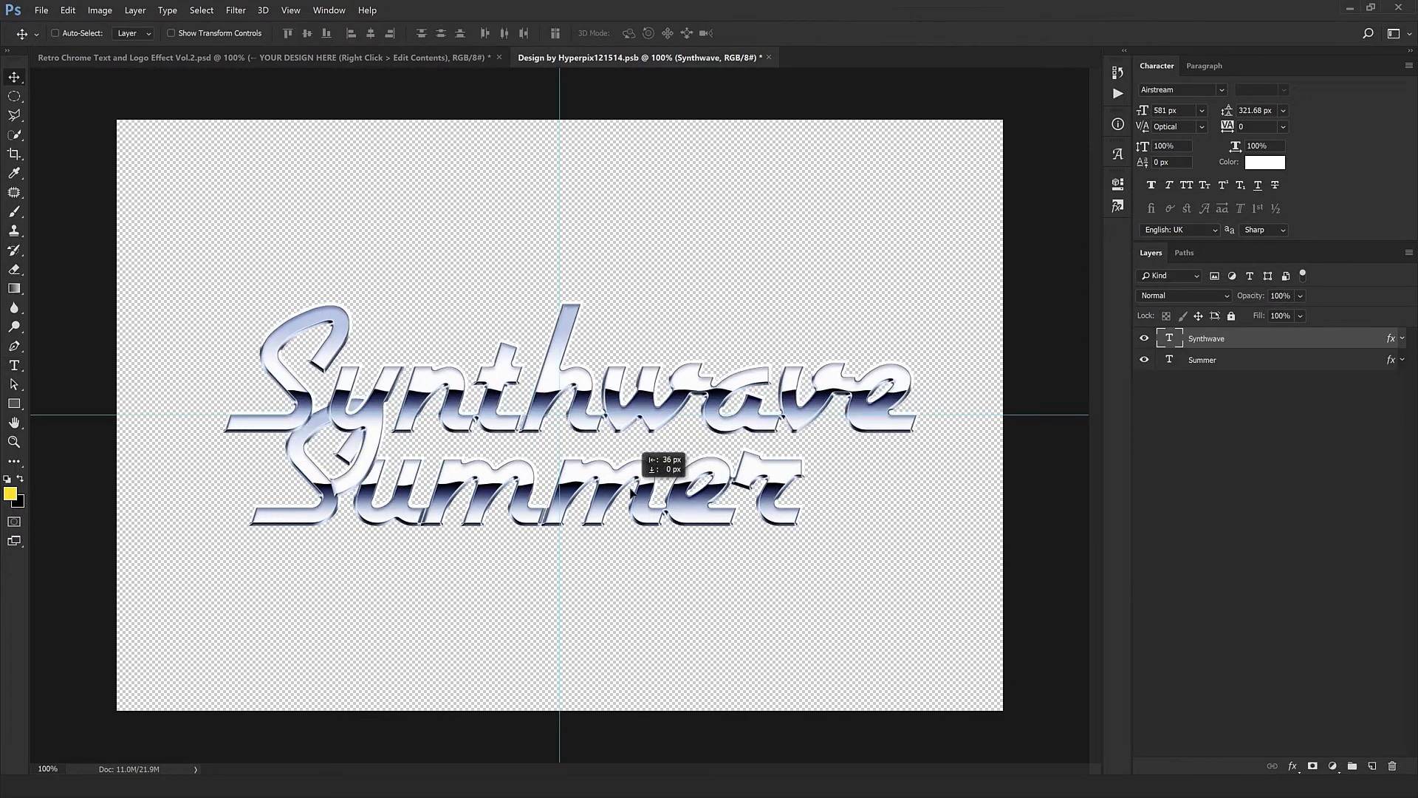
key("ctrl+z")
key("ctrl+t")
left_click_drag(742, 398, 719, 398)
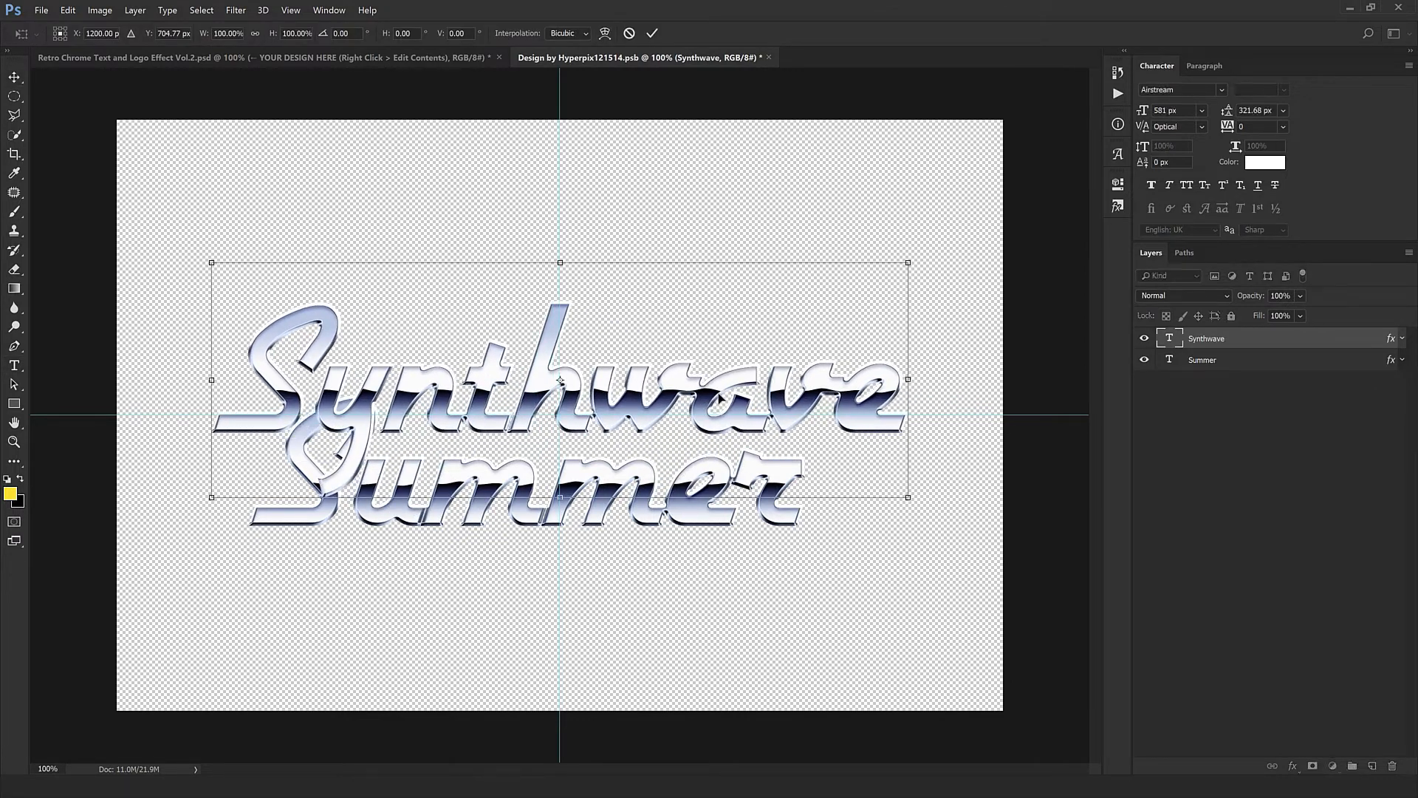
key("Return")
- Shift the Summer text toward the end of Synthwave, replace it with Record, and place it just below Synthwave
left_click(1230, 360)
left_click_drag(699, 530, 791, 534)
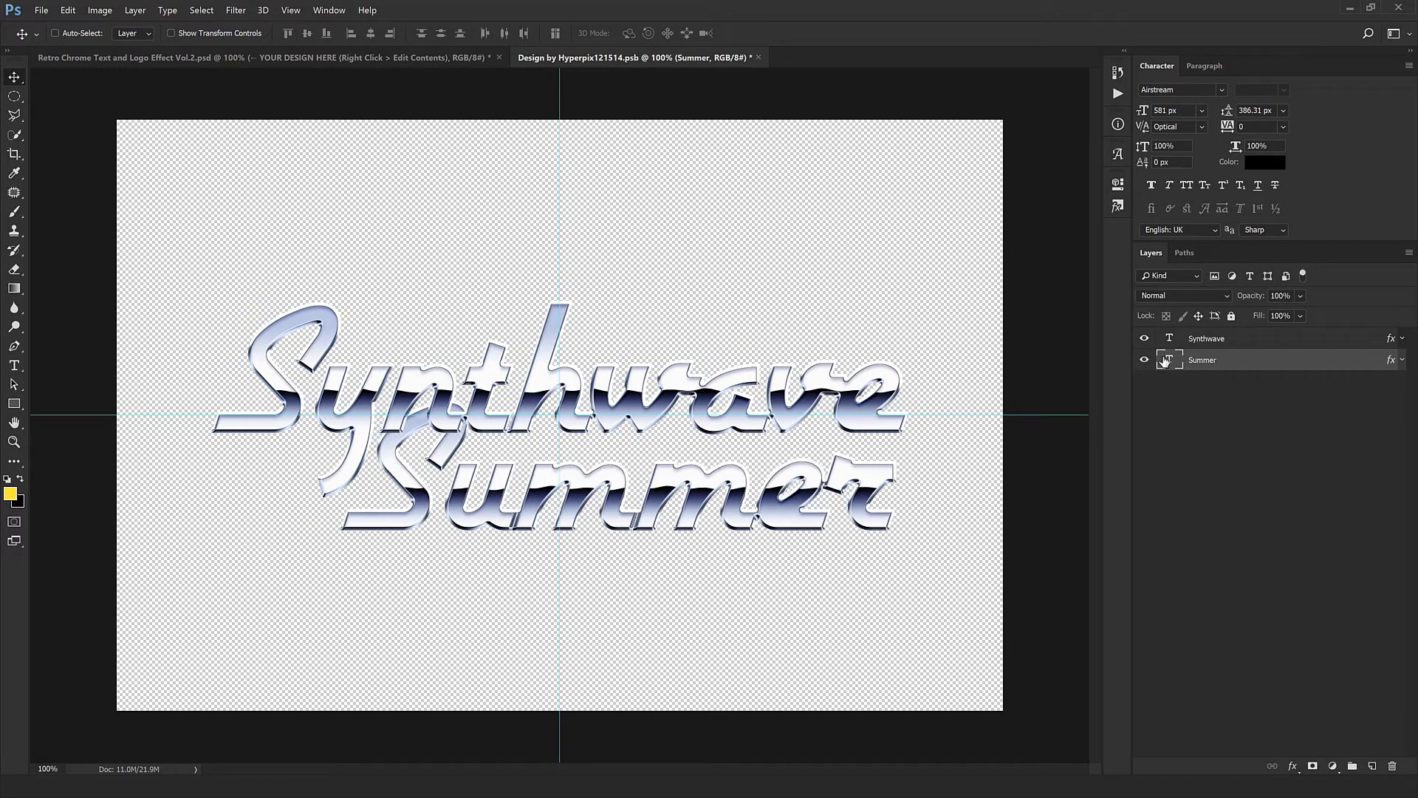
double_click(1166, 361)
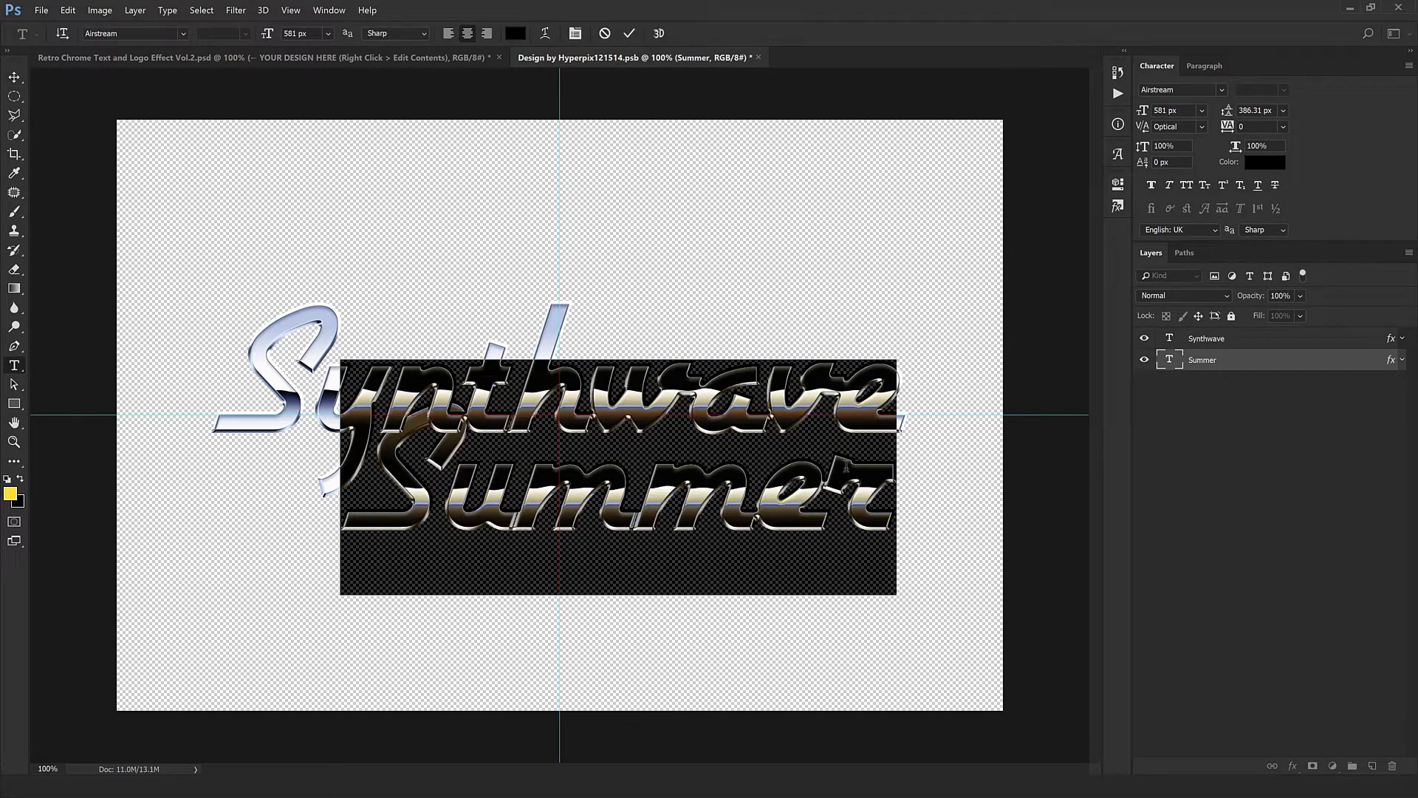
type("Recor")
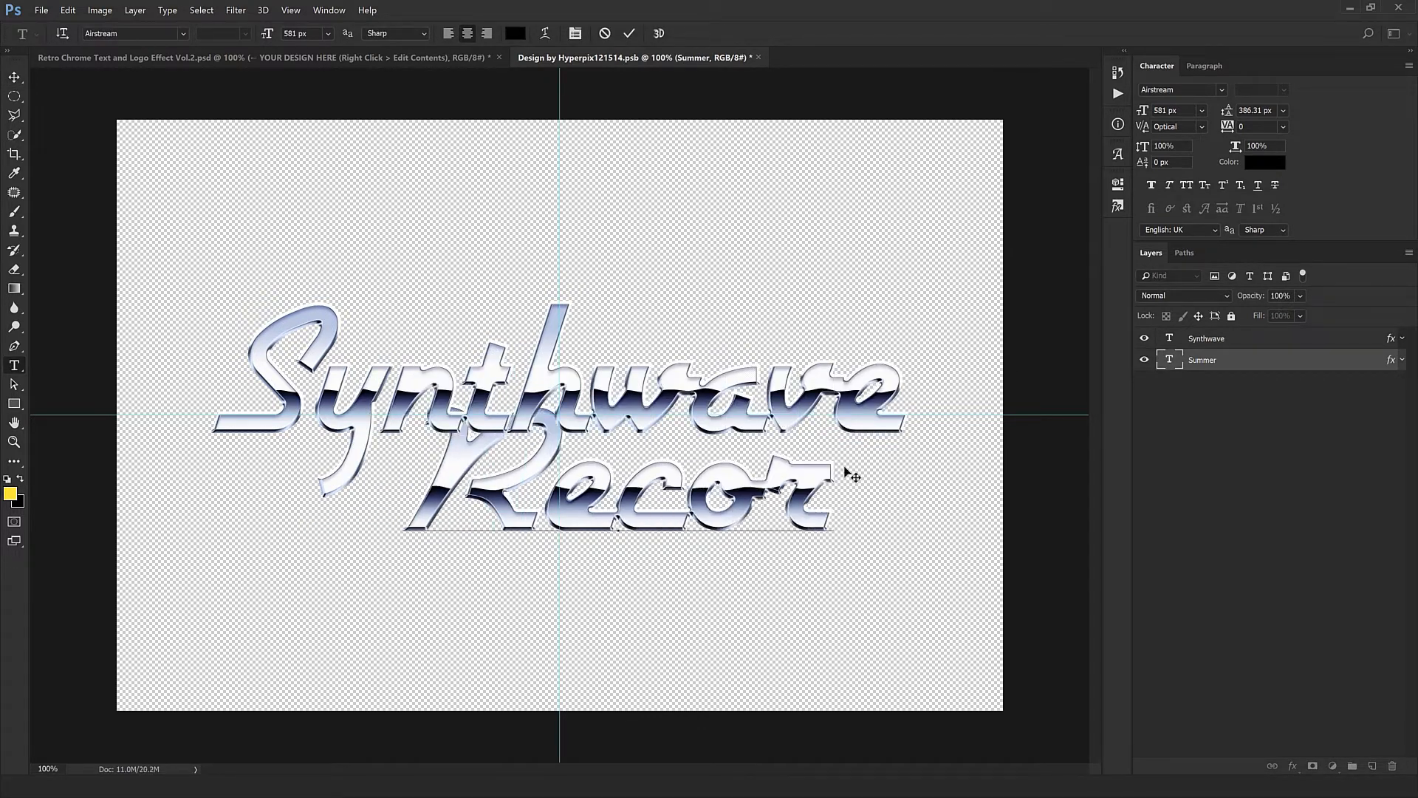
type("d")
left_click_drag(769, 526, 746, 543)
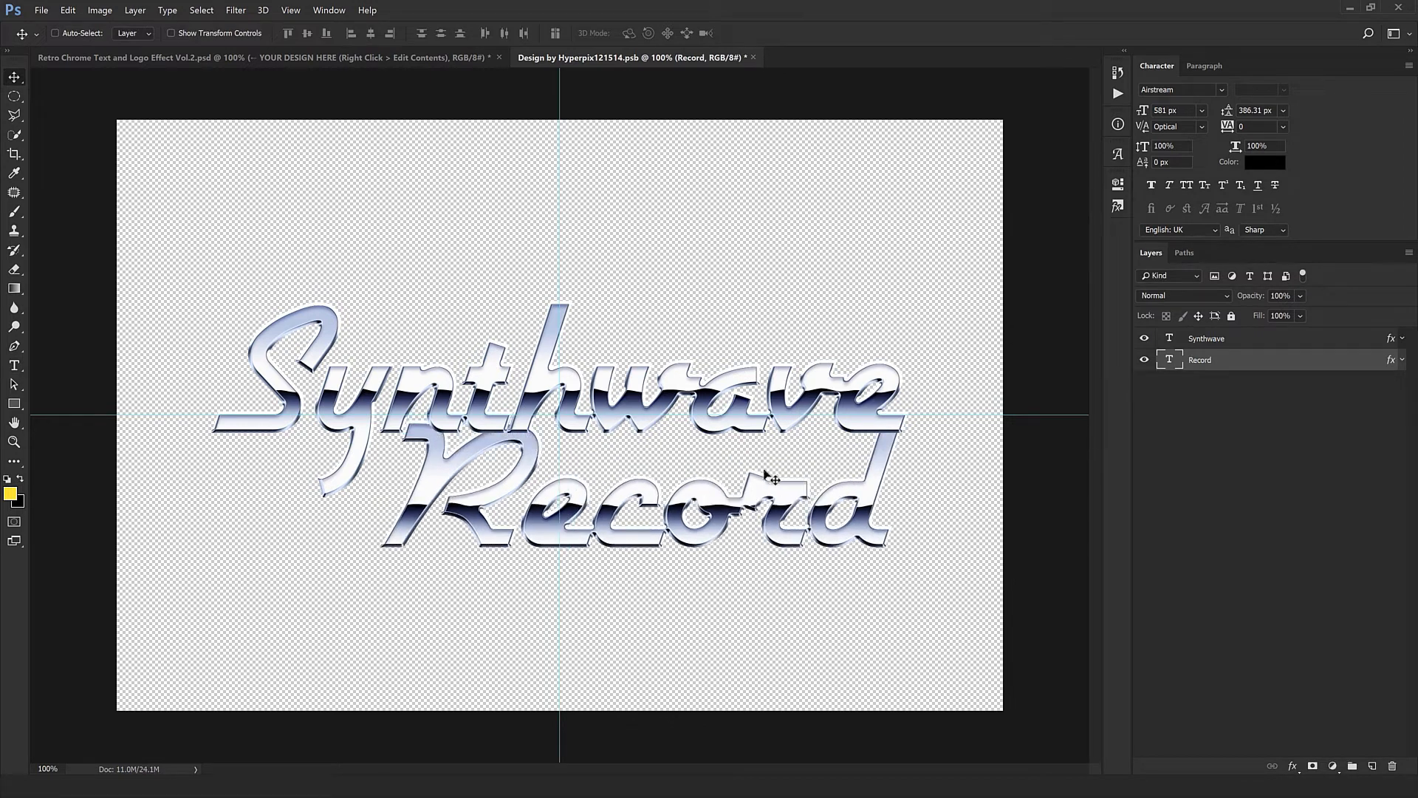
- Change the Record text's font to MVSans with faux italic
left_click(1190, 89)
type("mv")
left_click(1167, 152)
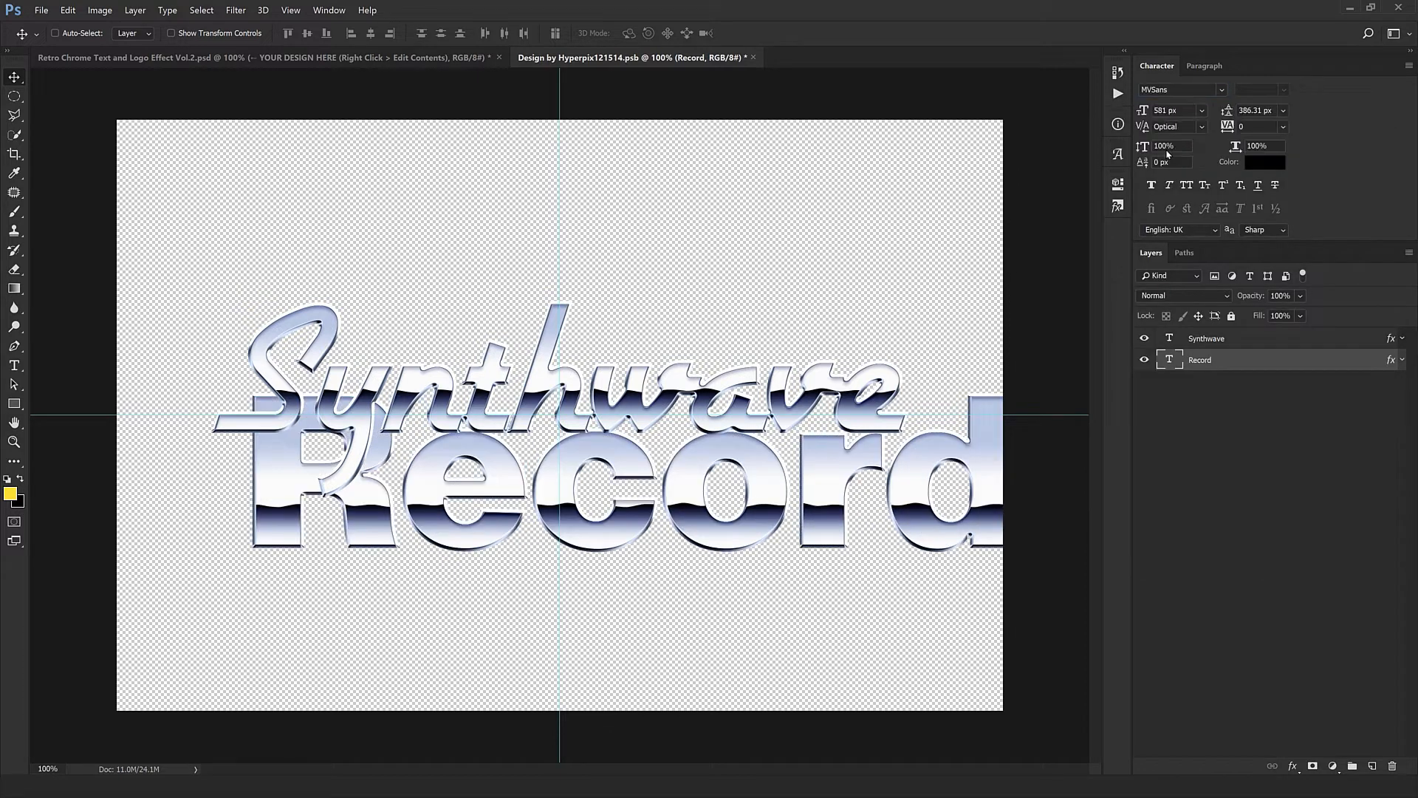
left_click(1175, 188)
- Scale the Record text down to a font size of about 371 px and set it in all caps
key("ctrl+t")
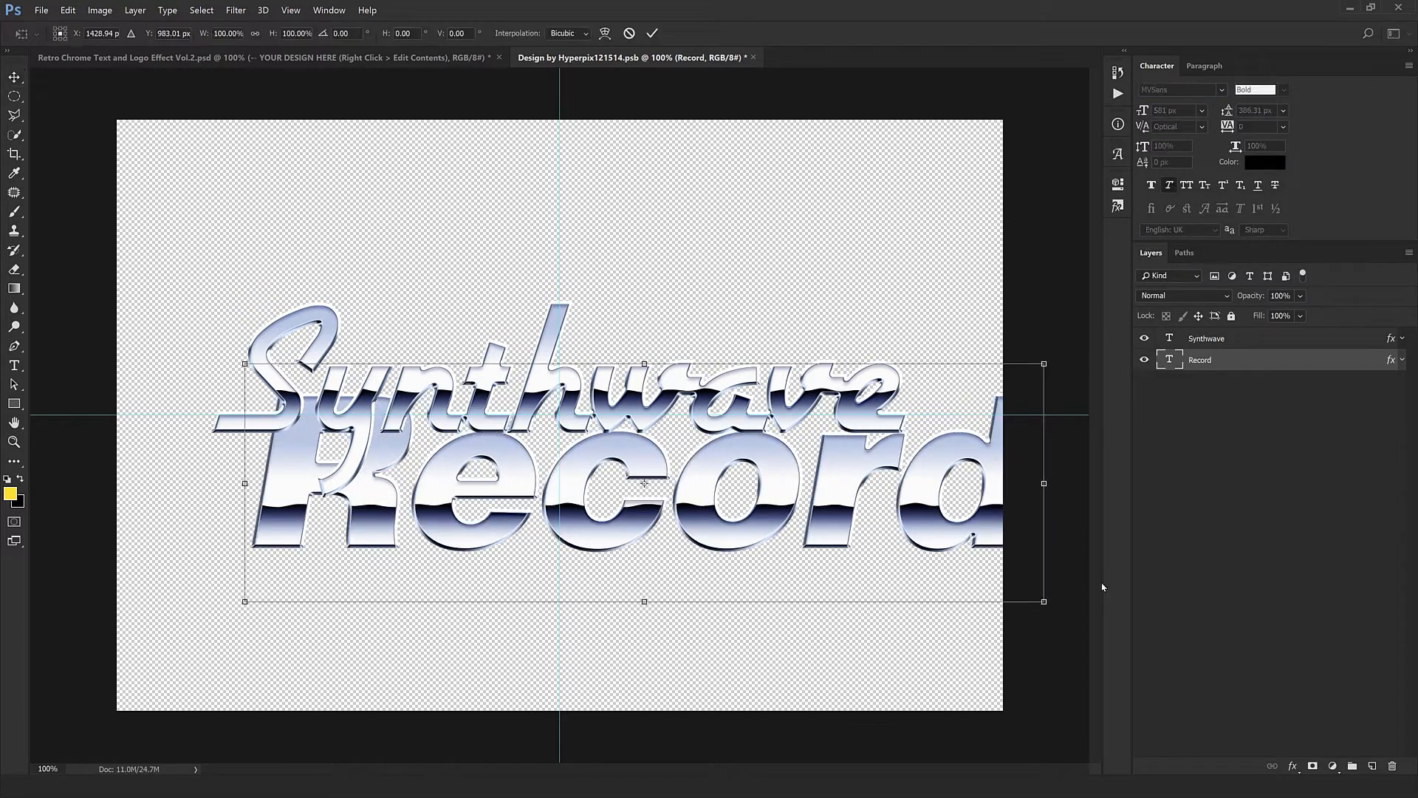
left_click_drag(1045, 602, 894, 586)
key("Return")
key("ctrl+shift+k")
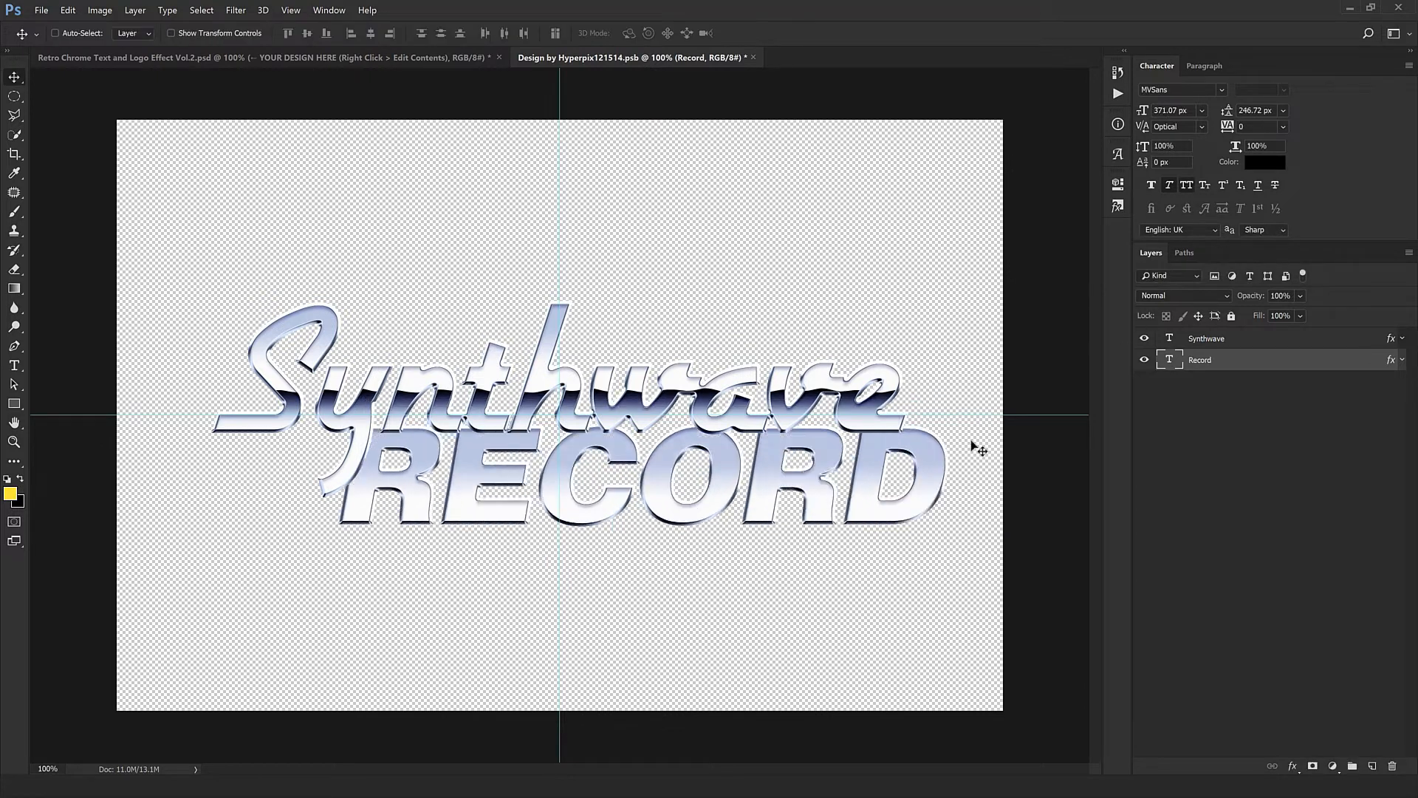
- Scale the RECORD text to 87.60% and place it under Synthwave so their right ends line up
key("ctrl+t")
left_click_drag(952, 560, 911, 550)
left_click_drag(829, 531, 825, 540)
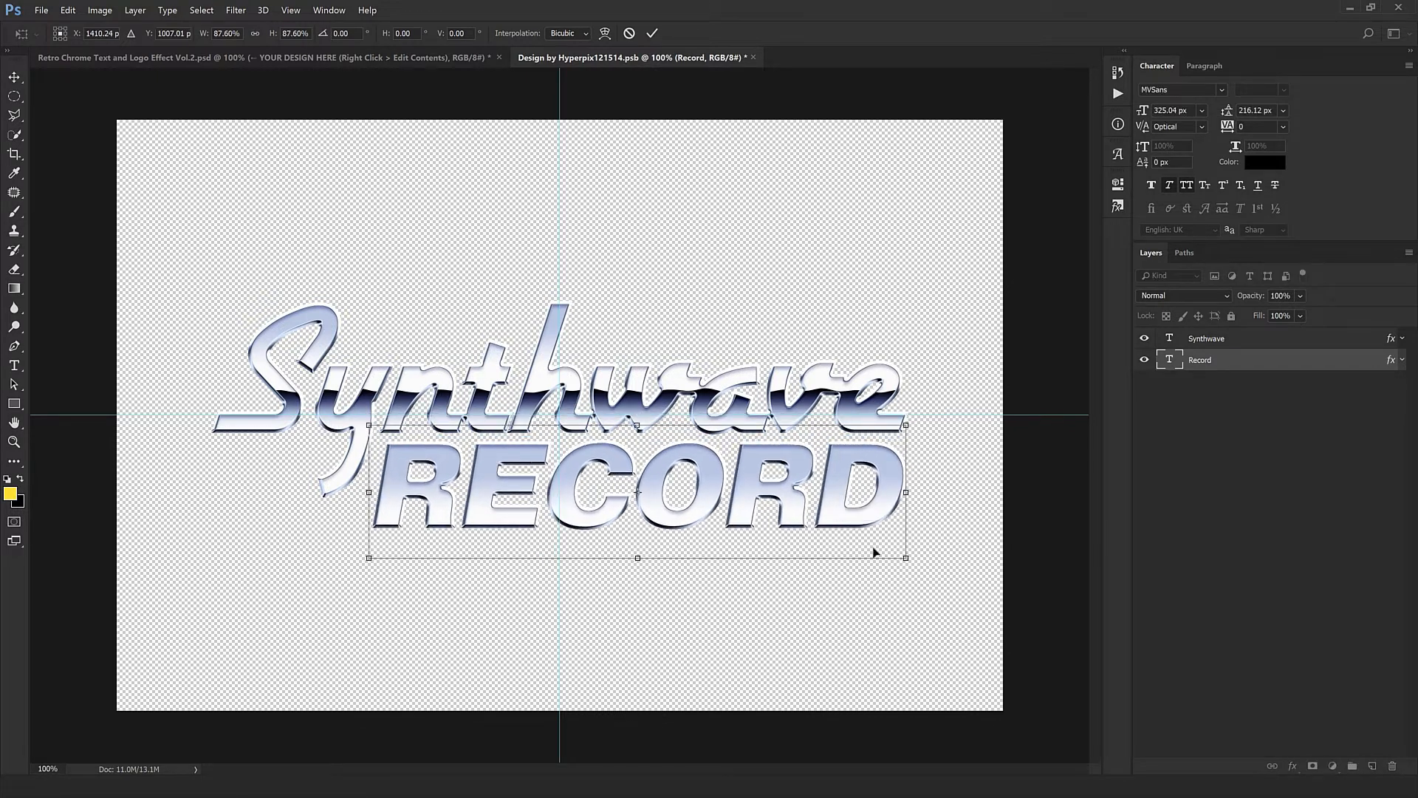
key("Return")
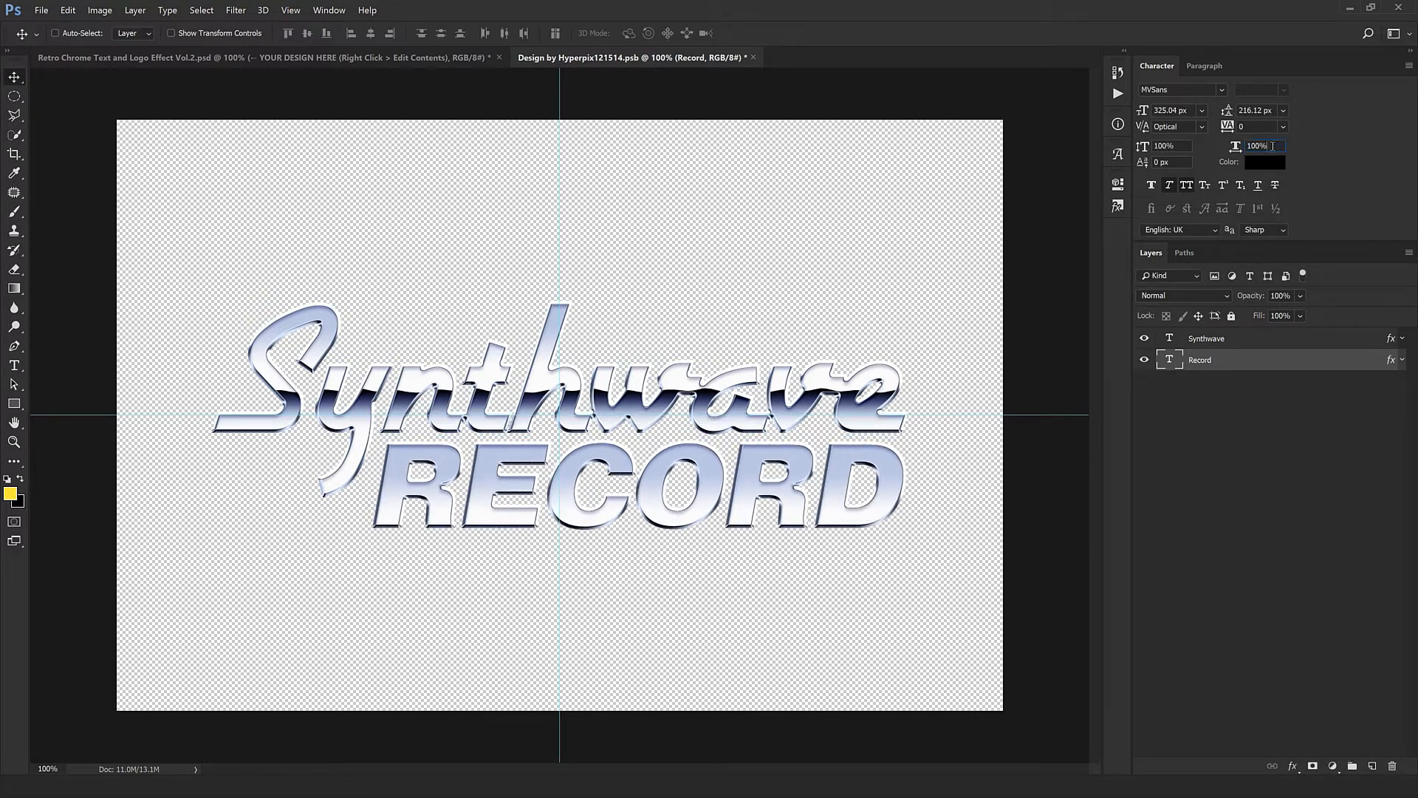
- Set the RECORD text's horizontal character scale to 90% and enlarge the whole text to about 111%
type("90")
key("Return")
key("ctrl+t")
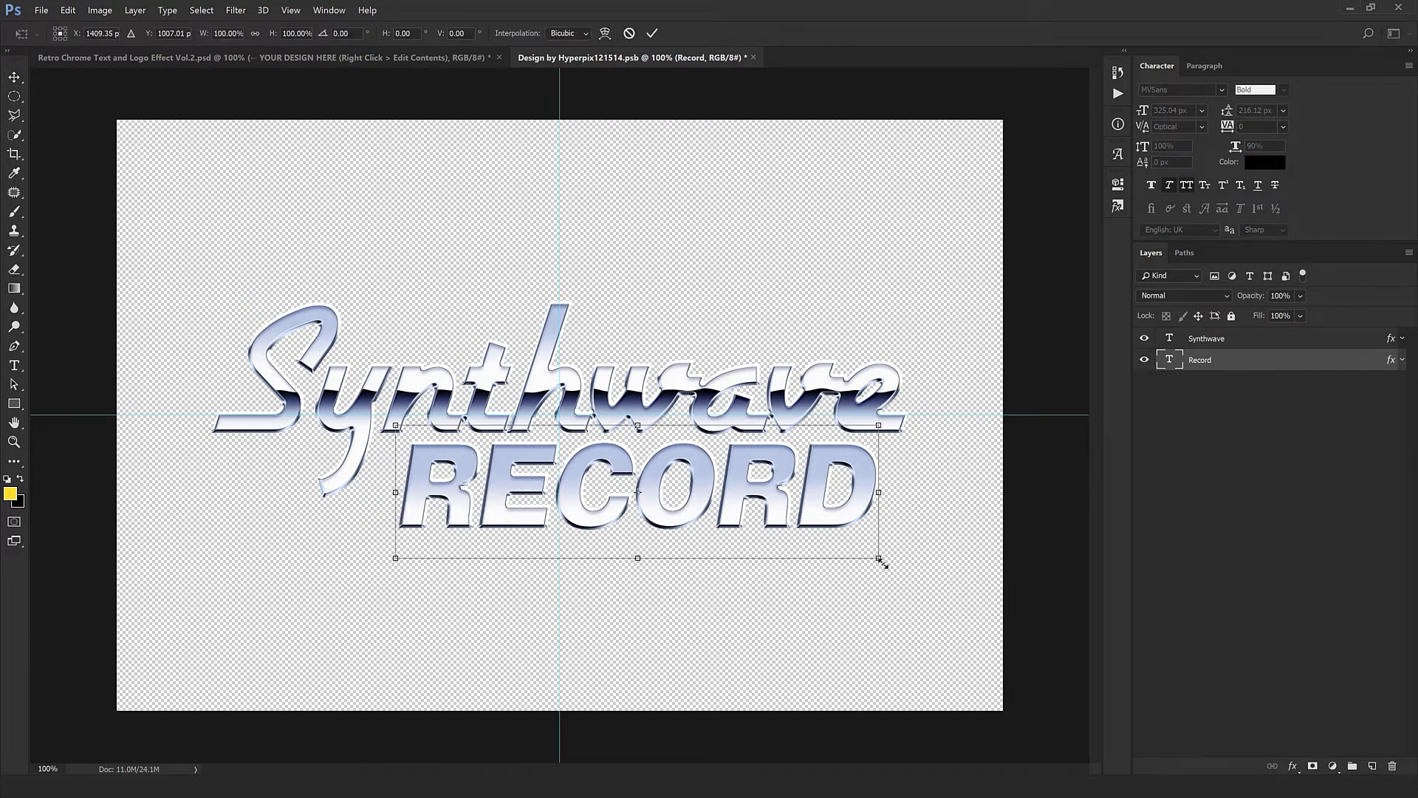
left_click_drag(881, 560, 901, 570)
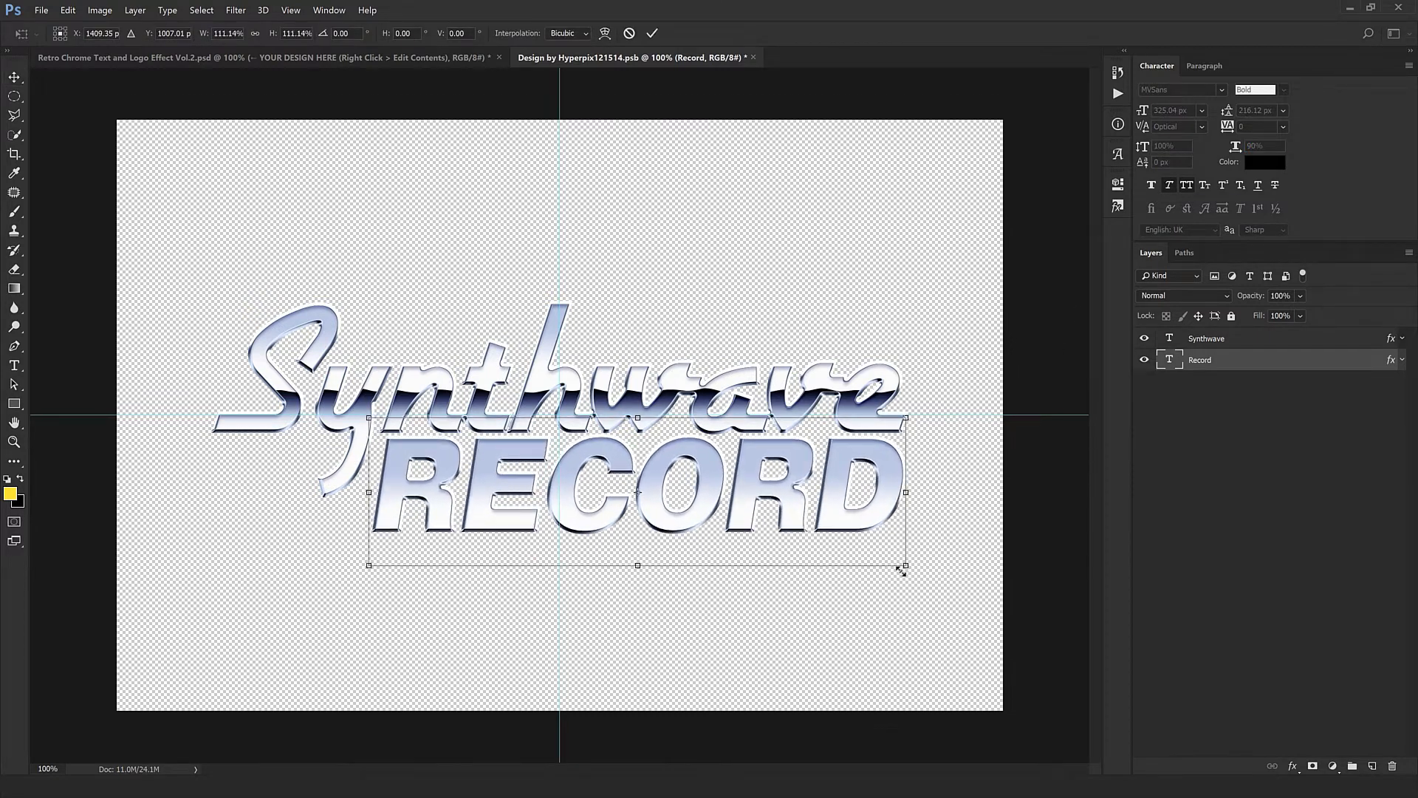
key("Return")
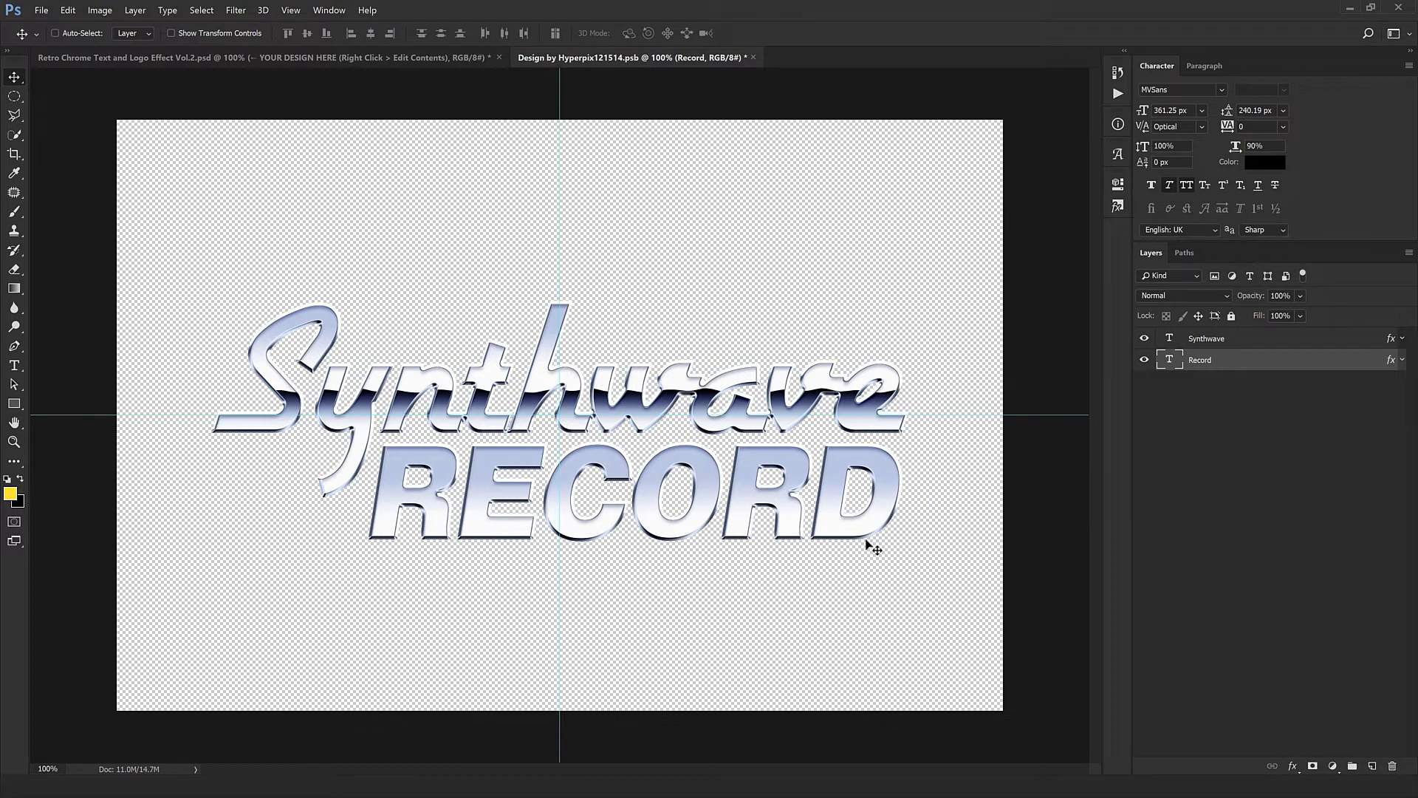
- Nudge the RECORD text slightly right and up to align it with the end of Synthwave
key("Right")
key("Right")
key("Right")
key("Right")
key("Right")
key("Up")
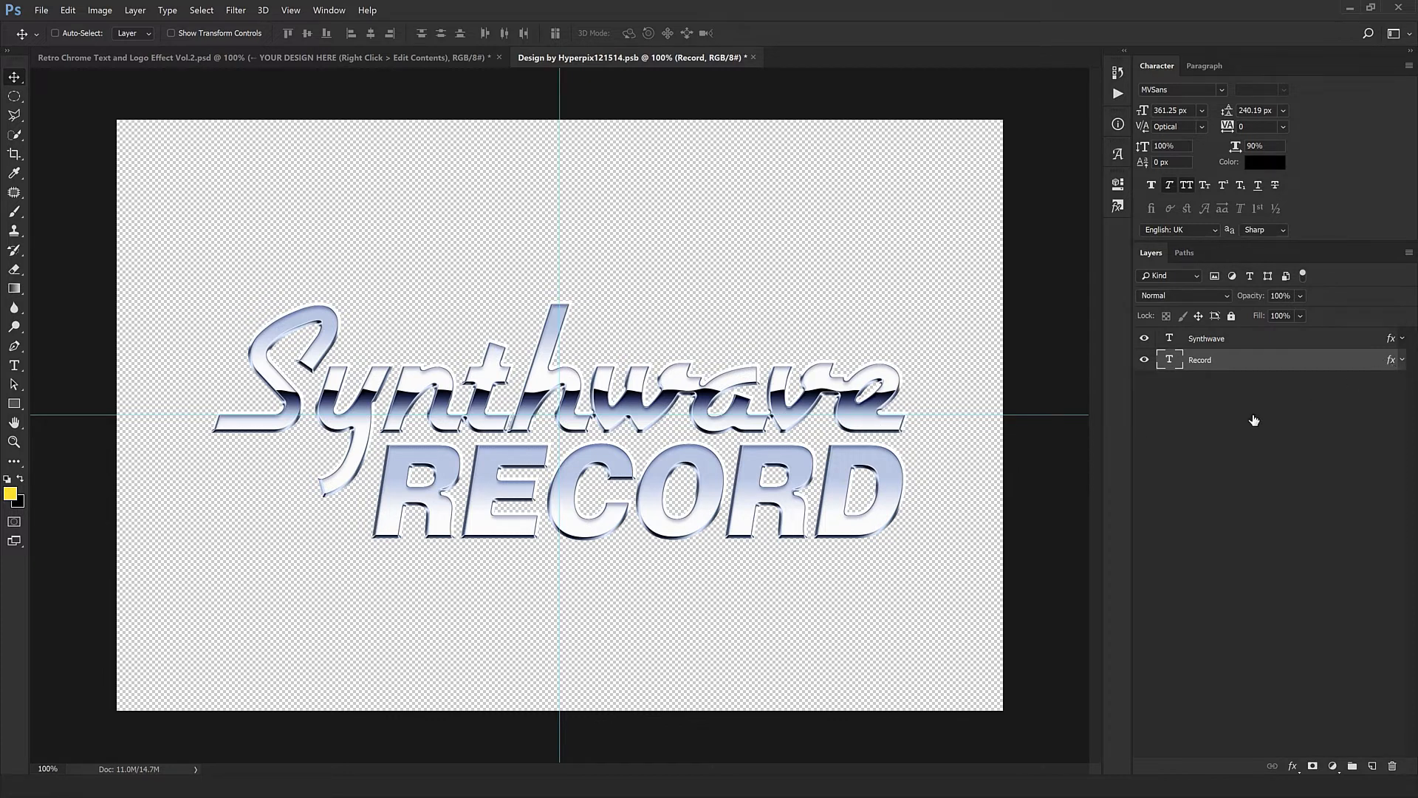
- Scale the RECORD layer's Pattern Overlay to 50% and reposition the chrome pattern so its dark band crosses the middle of the letters
left_click(874, 684)
left_click_drag(742, 585, 683, 516)
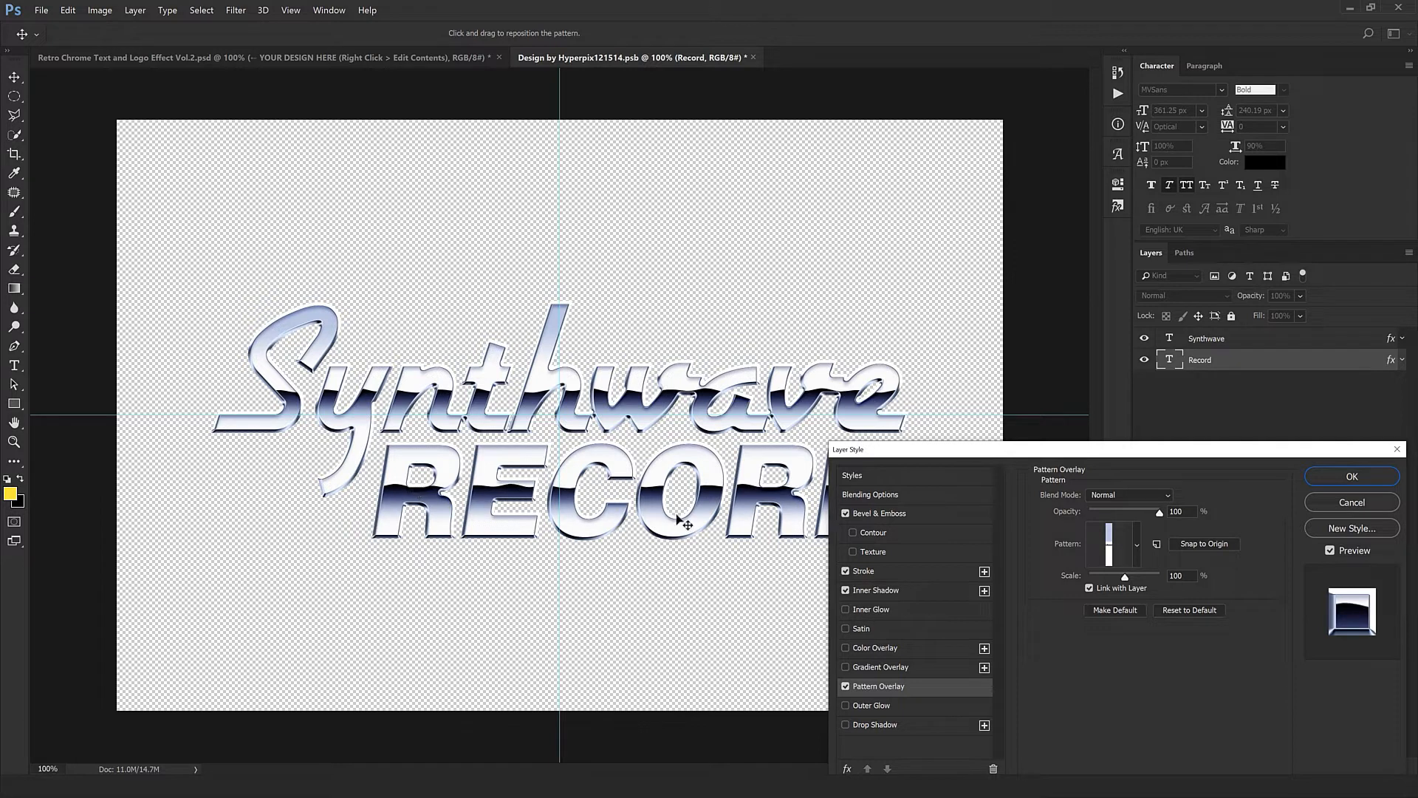
left_click(1188, 574)
type("50")
left_click_drag(696, 509, 650, 532)
left_click_drag(459, 539, 446, 528)
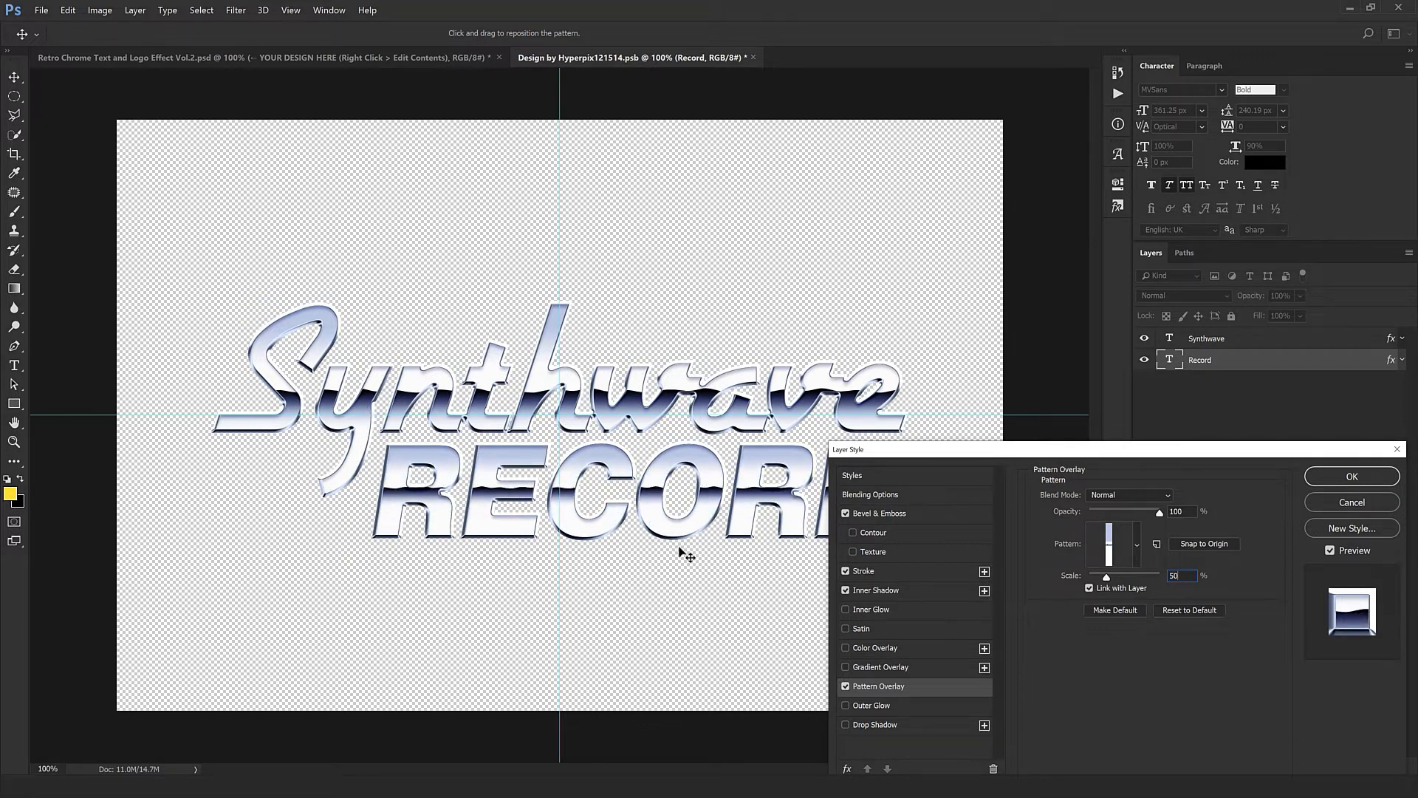
left_click_drag(678, 547, 669, 547)
key("Return")
- Reposition the Synthwave layer's Pattern Overlay so the dark chrome band sits slightly lower across the letters
double_click(1392, 339)
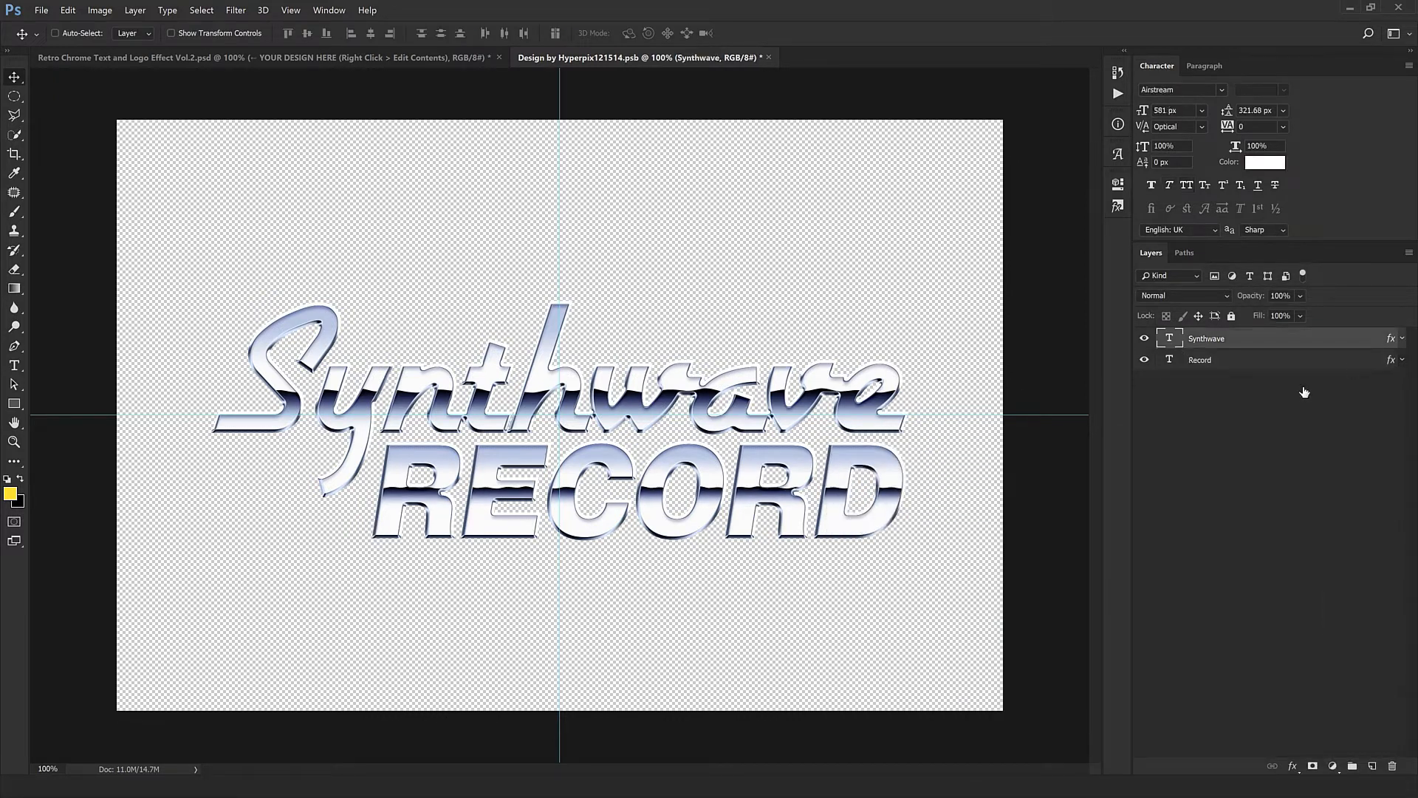
left_click(908, 687)
left_click_drag(711, 554, 577, 539)
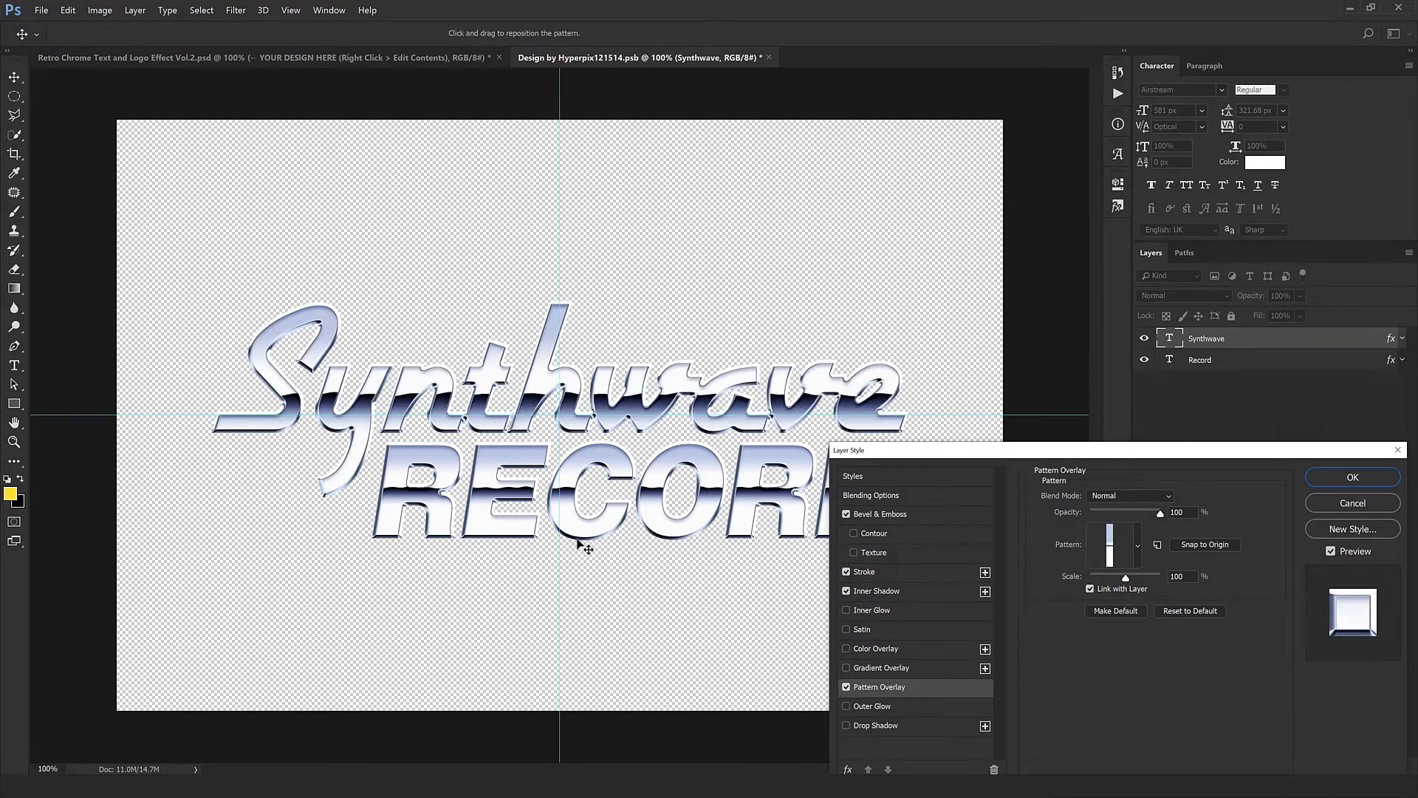
left_click(1364, 482)
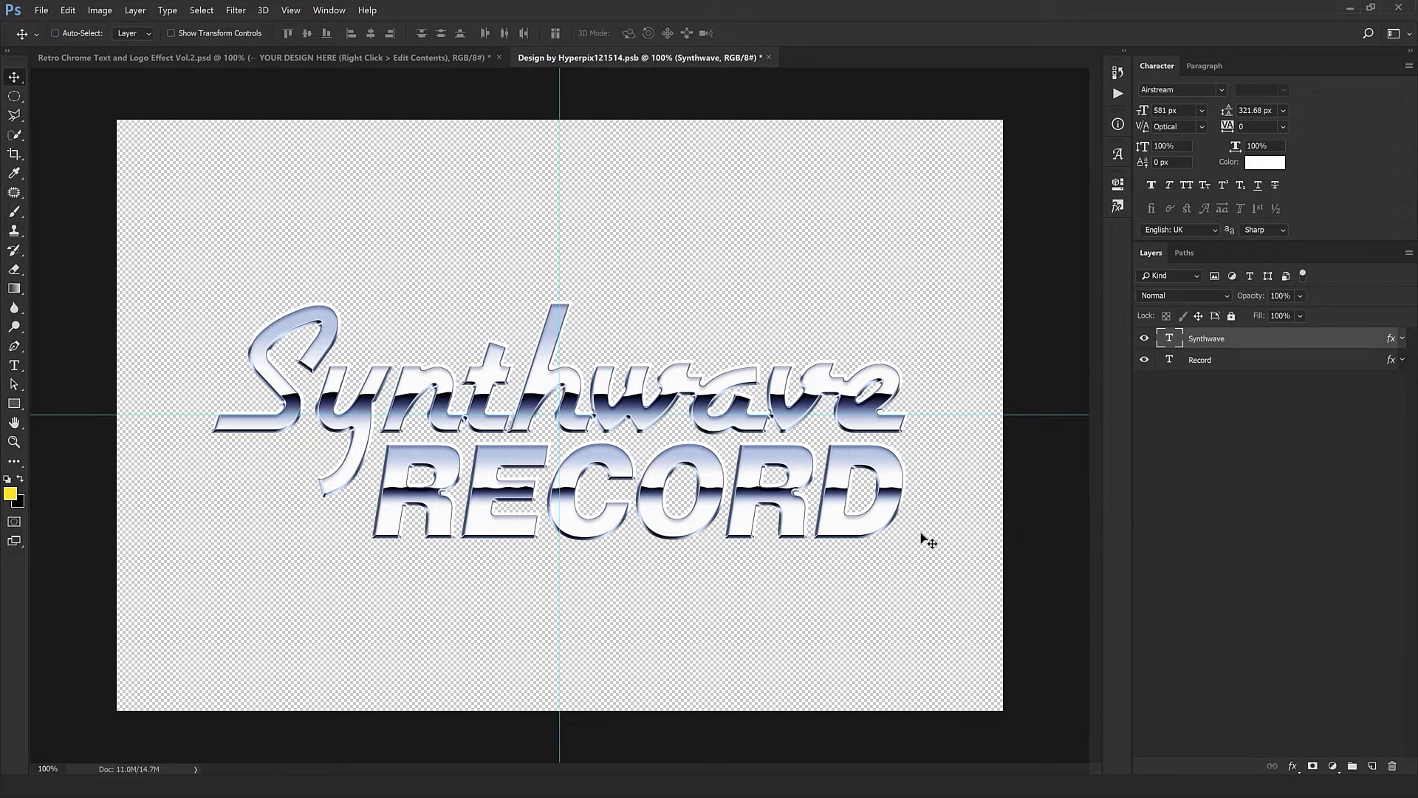
- Close the smart object document and save its changes to update the main chrome design
left_click(830, 501, "ctrl")
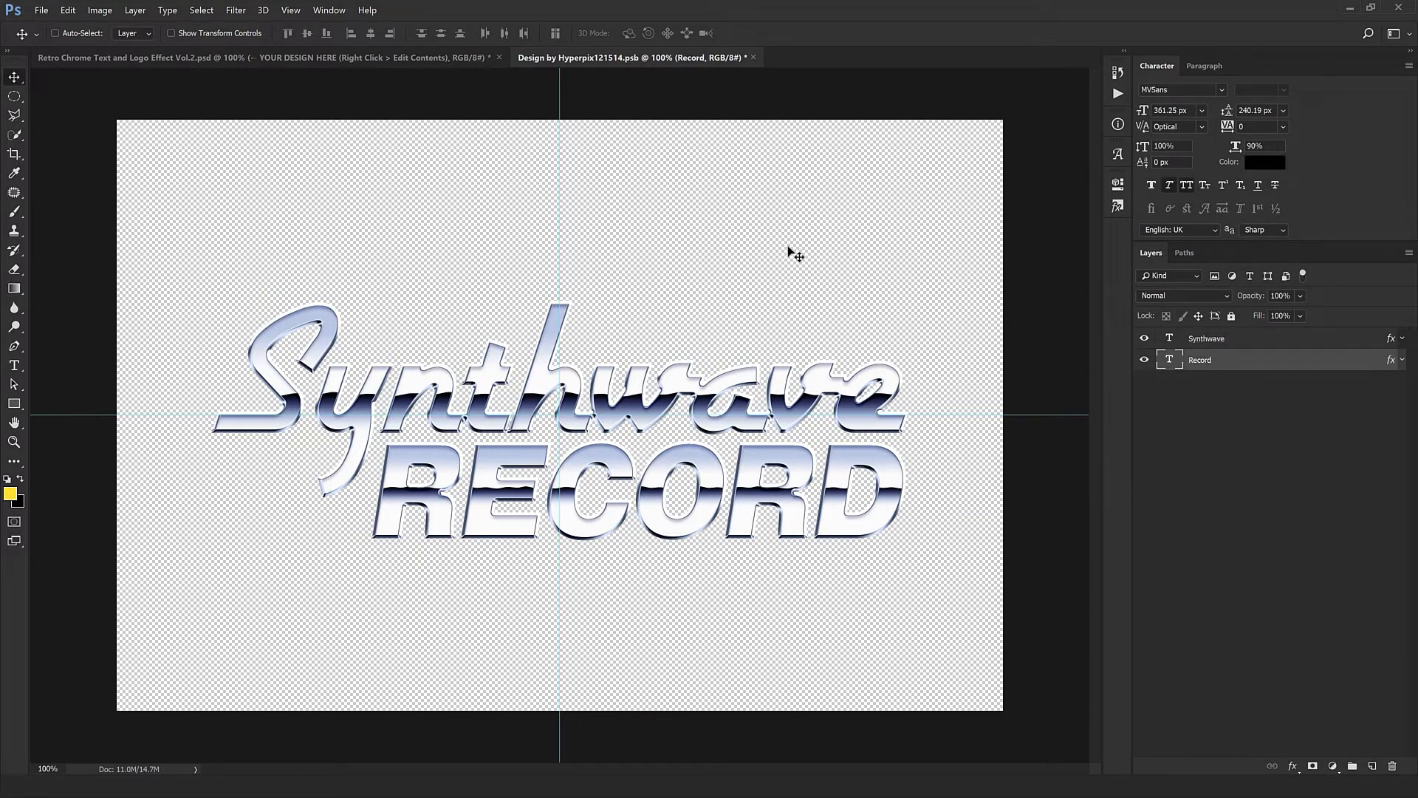
left_click(755, 58)
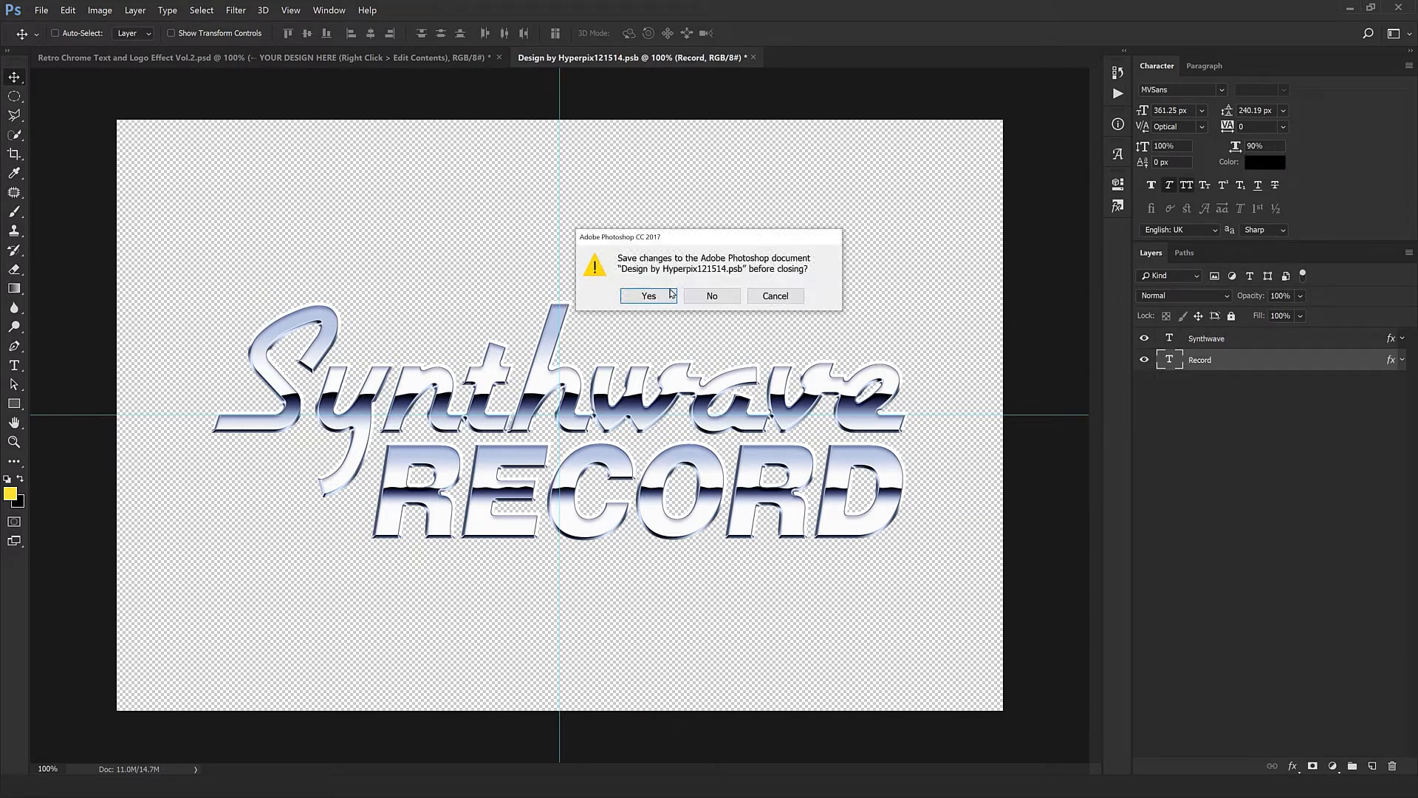
left_click(662, 299)
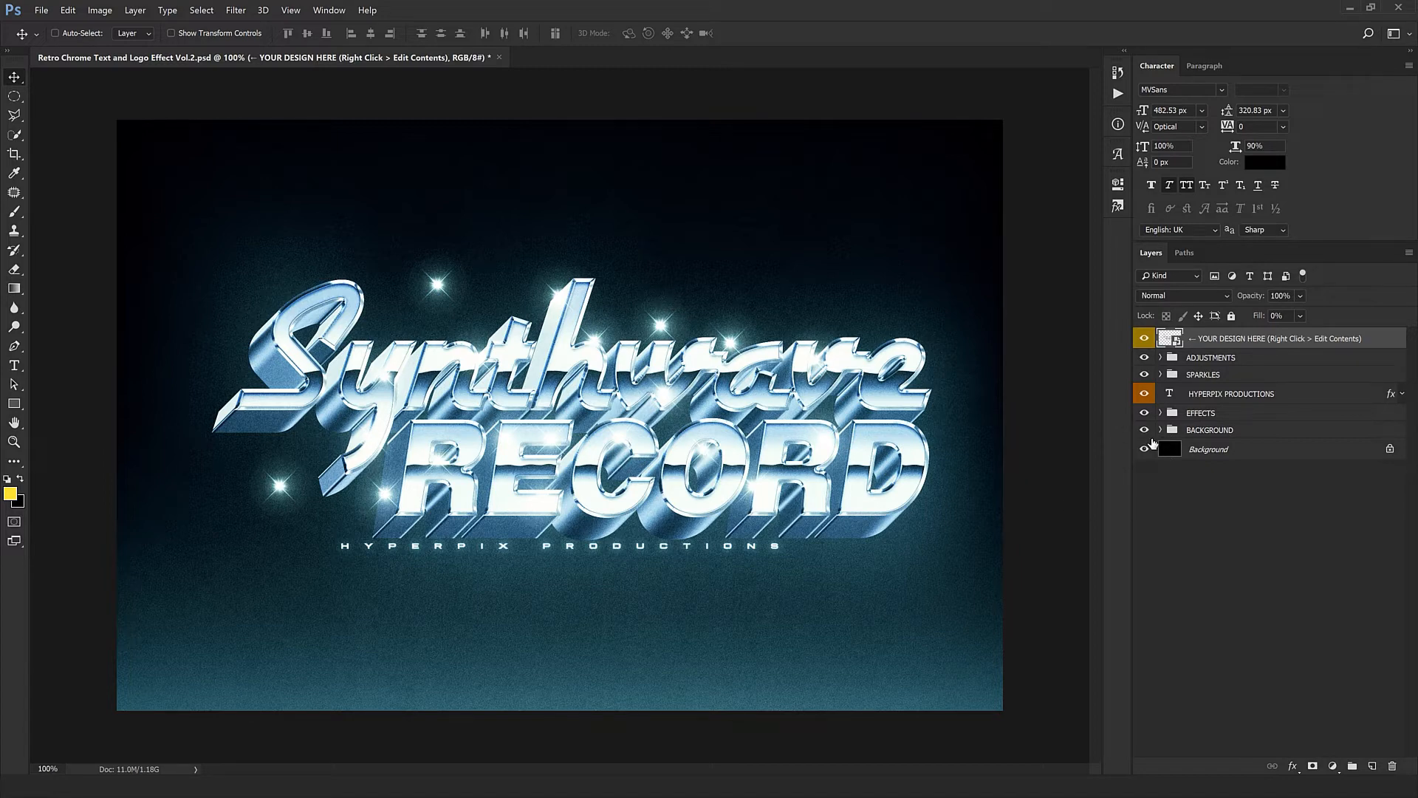
- Shorten the text extrusion by hiding the bottom 17 layers of the EXTRUSION group inside EFFECTS
left_click(1160, 414)
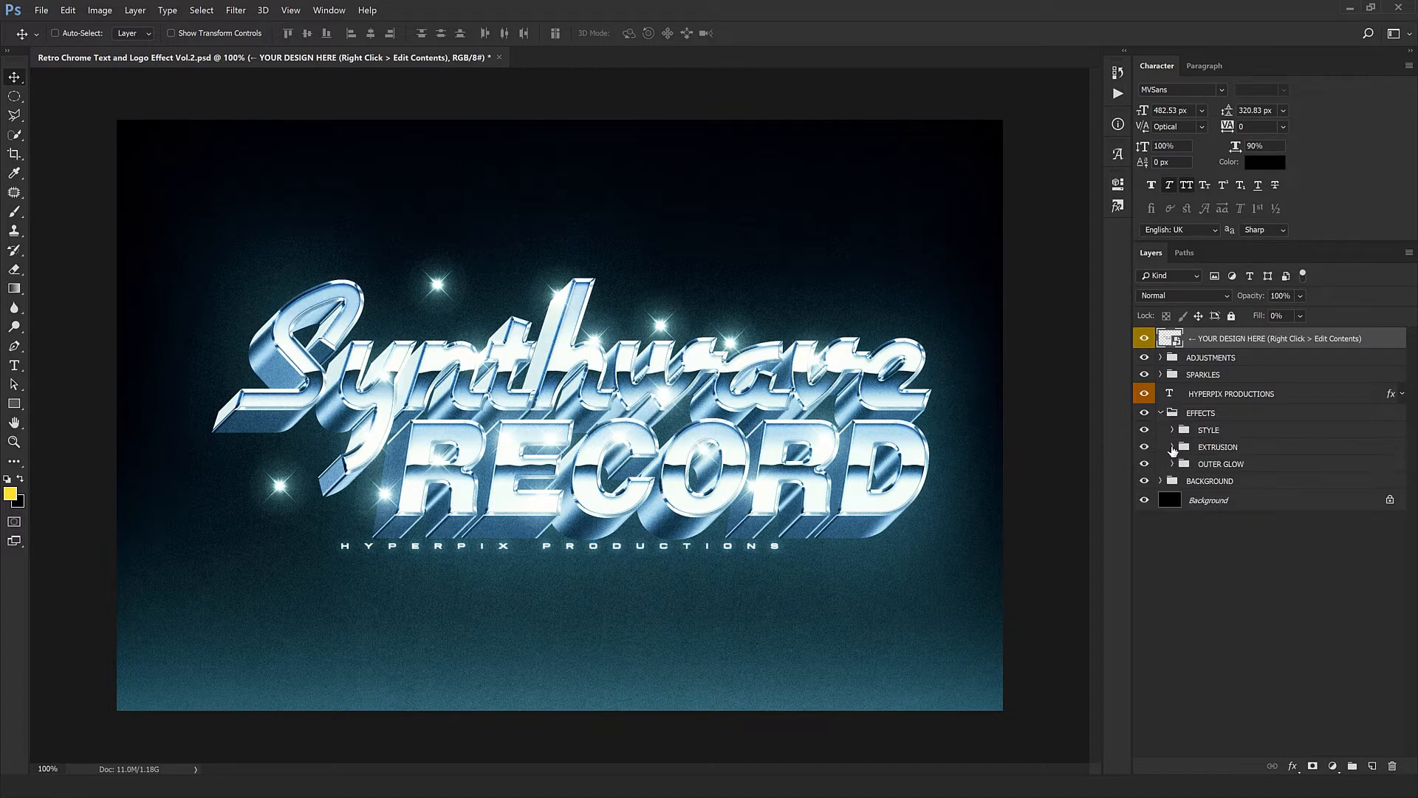
left_click(1173, 447)
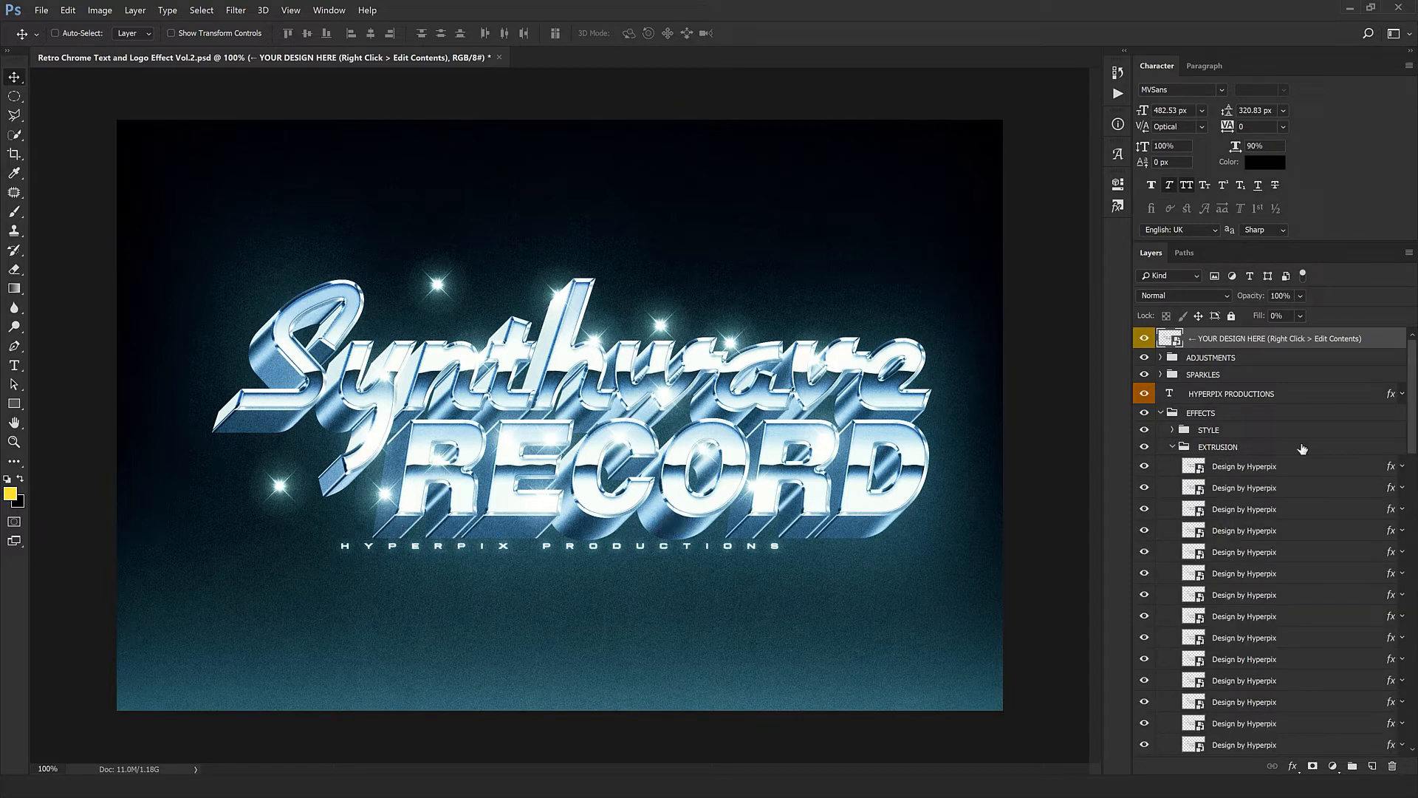
left_click(1218, 448)
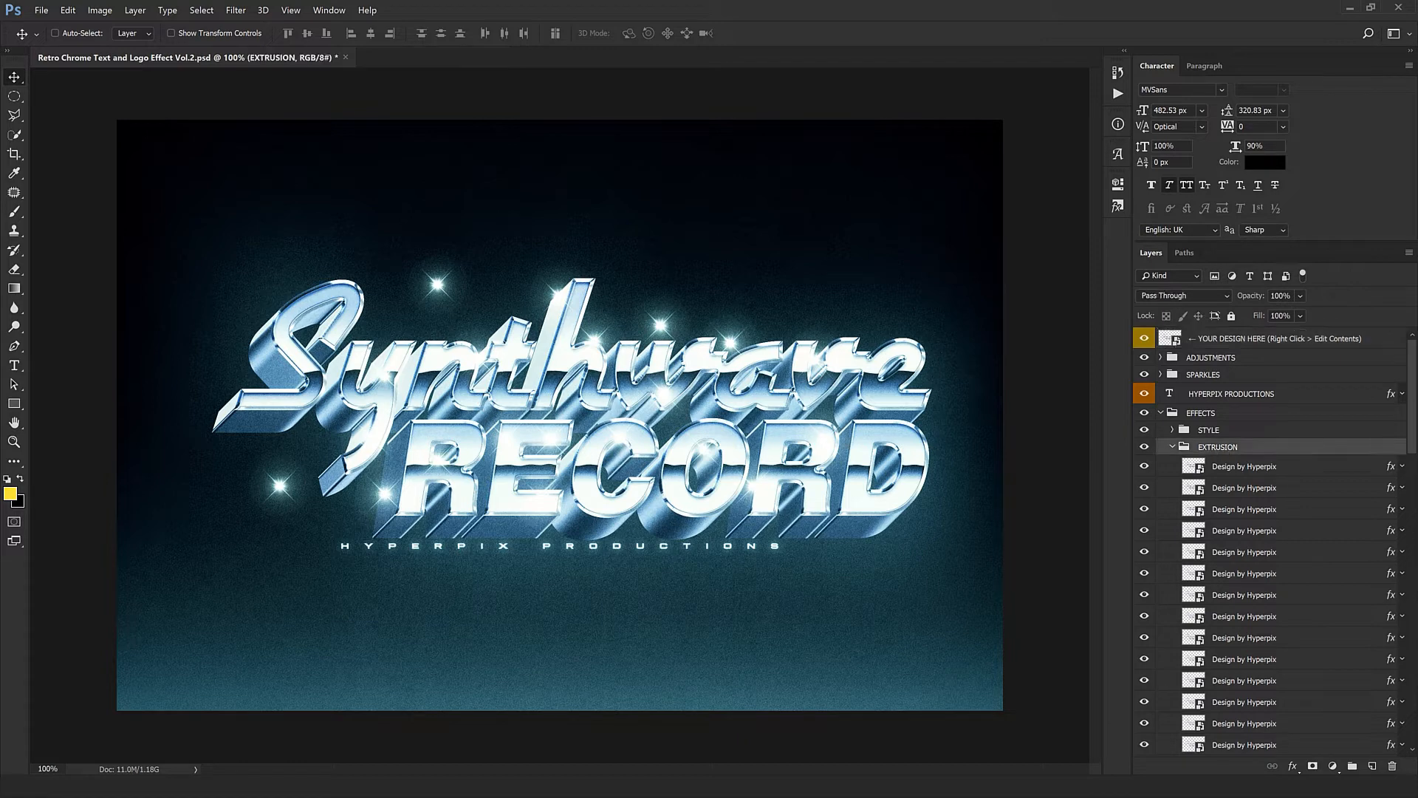
scroll(1397, 560, "down", 5)
scroll(1396, 559, "down", 5)
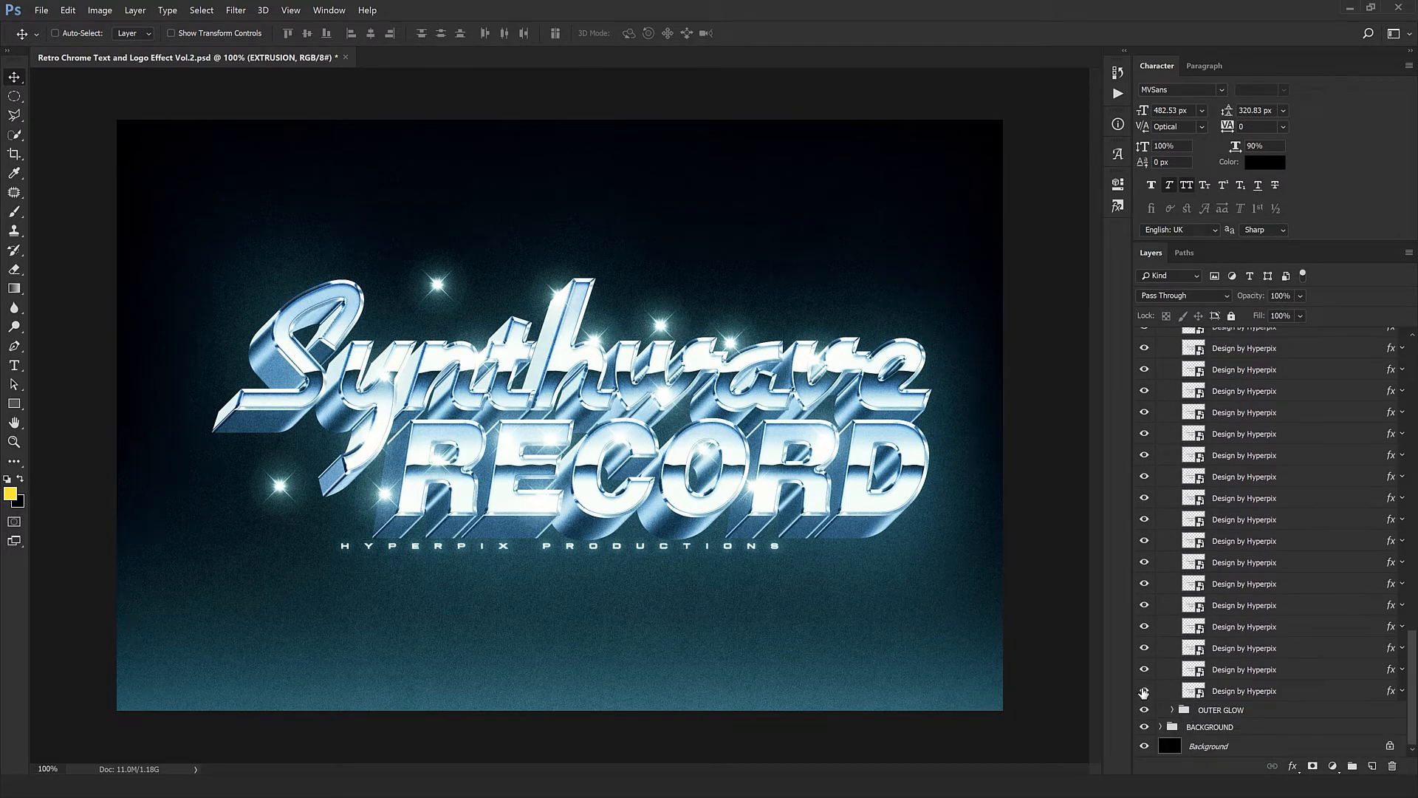
left_click_drag(1144, 691, 1138, 363)
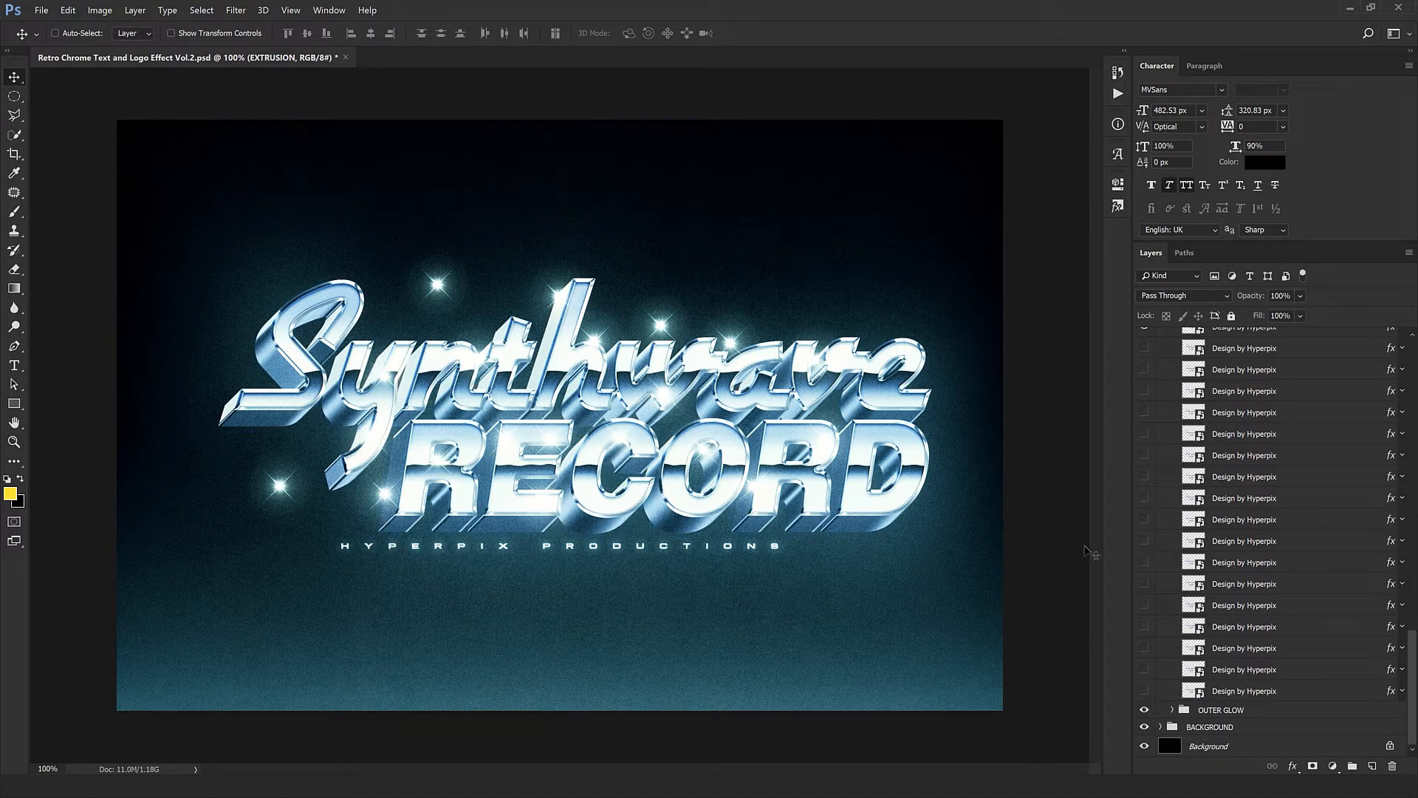
- Fine-tune the extrusion depth by hiding more EXTRUSION layers higher in the stack and showing 15 of them again
scroll(1333, 561, "up", 6)
left_click_drag(1142, 598, 1145, 353)
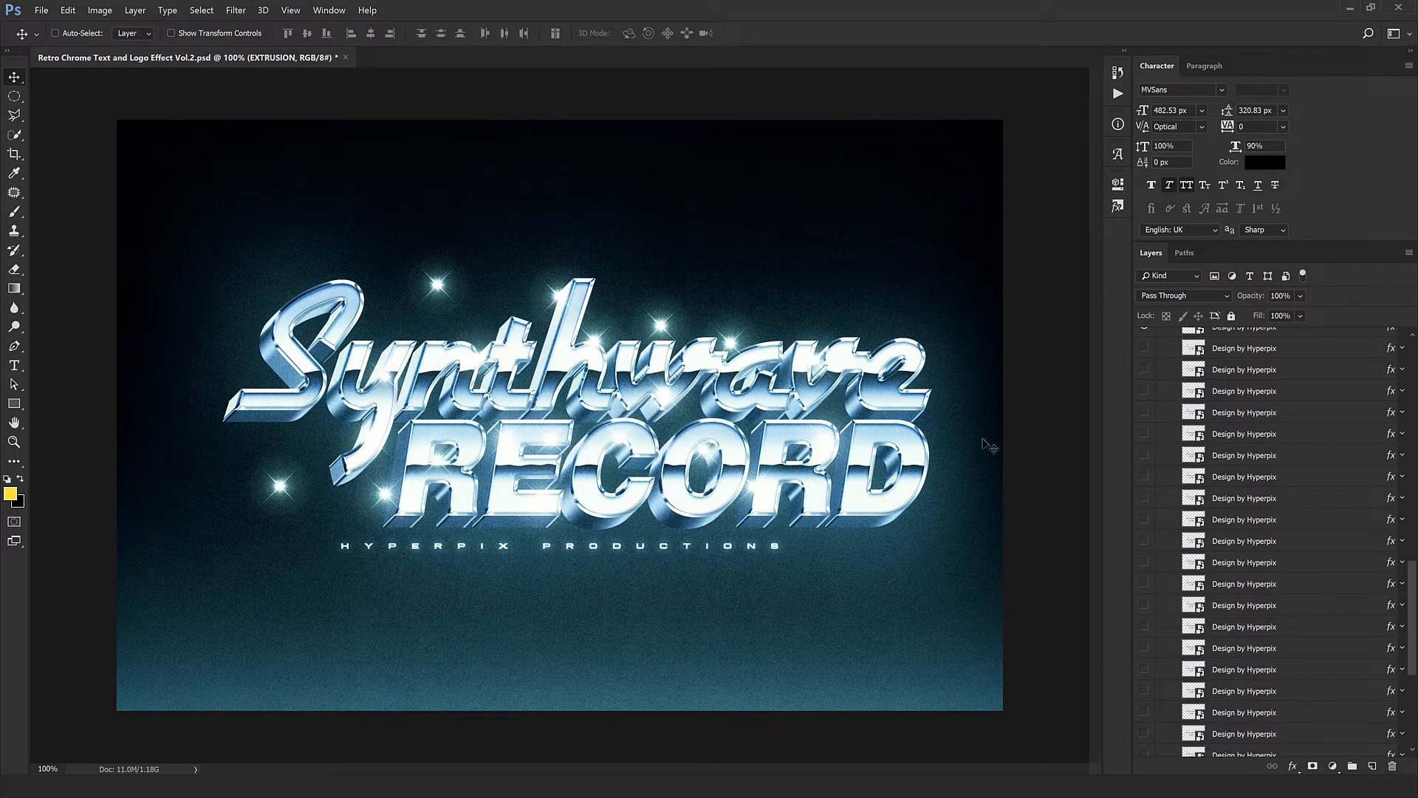
left_click_drag(1140, 351, 1132, 647)
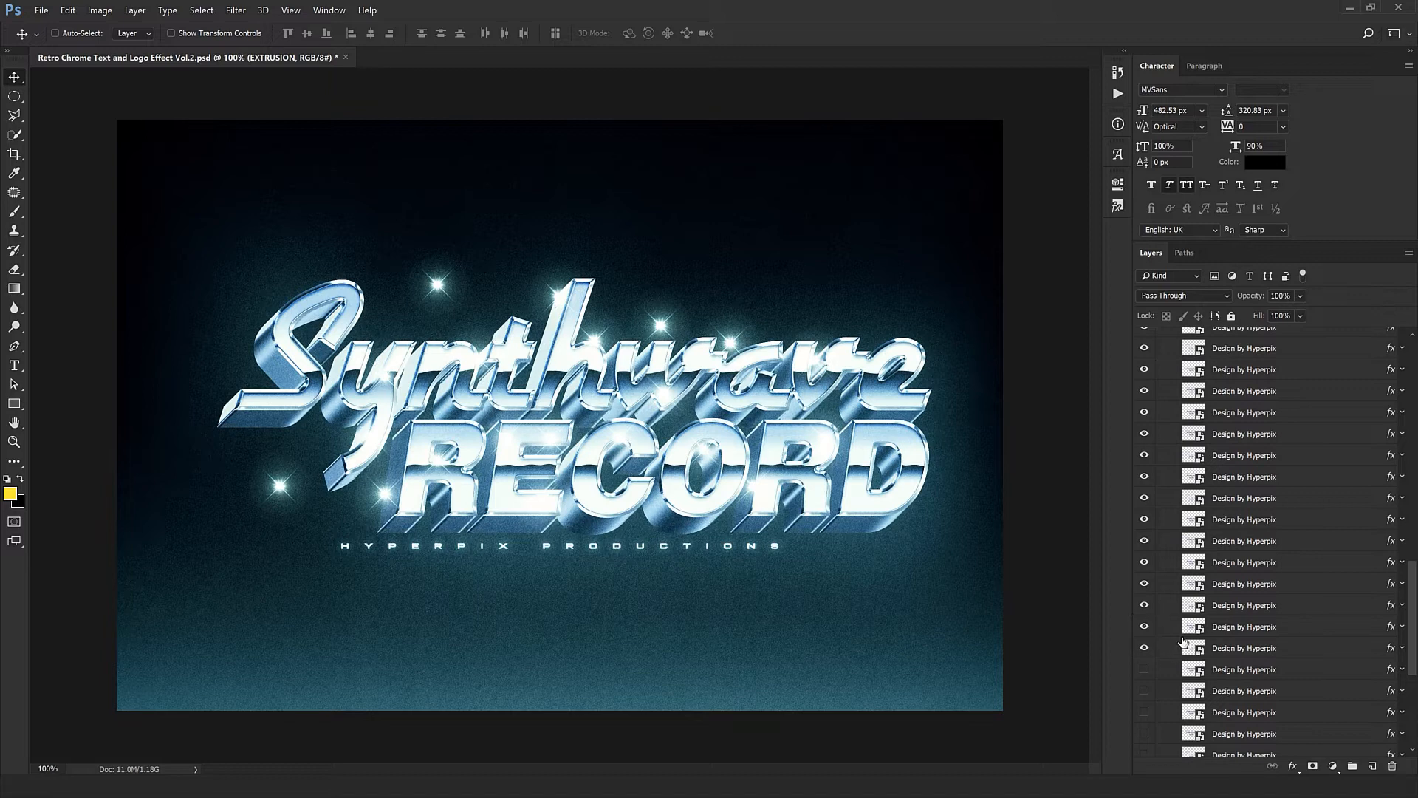
- Hide the whole EXTRUSION group inside EFFECTS to leave the chrome lettering flat
scroll(1184, 642, "down", 1)
scroll(1203, 640, "up", 6)
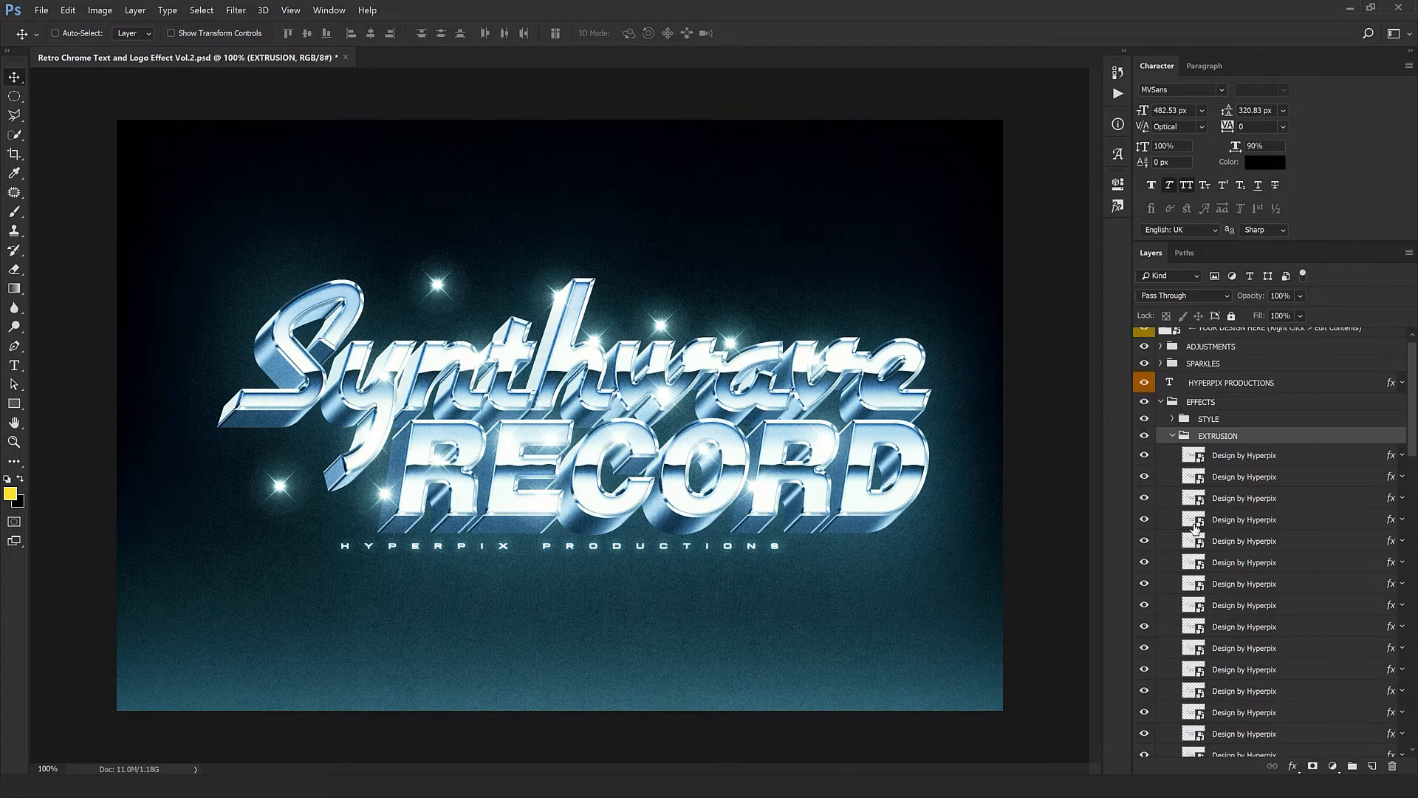
left_click(1173, 437)
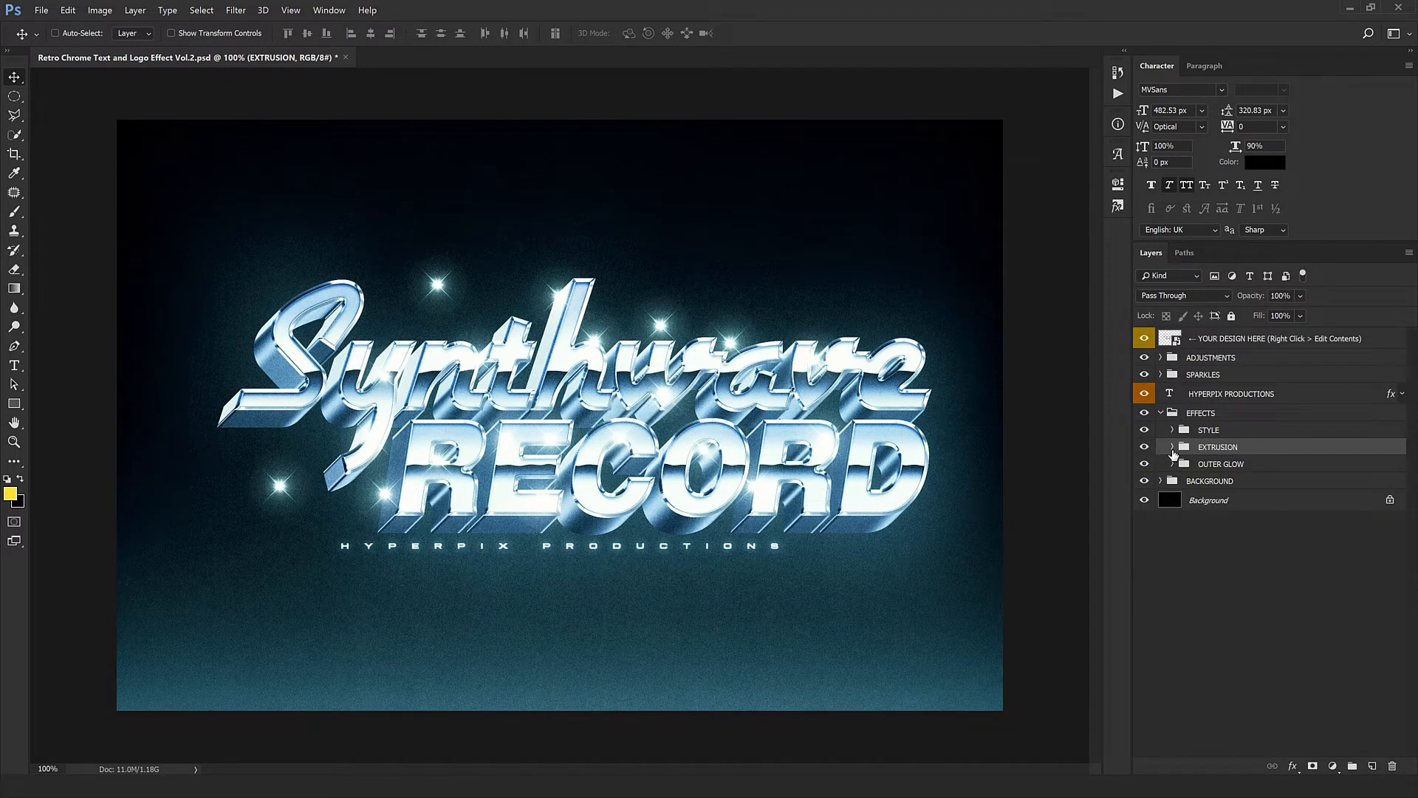
left_click(1173, 447)
scroll(1234, 550, "down", 5)
scroll(1235, 550, "down", 6)
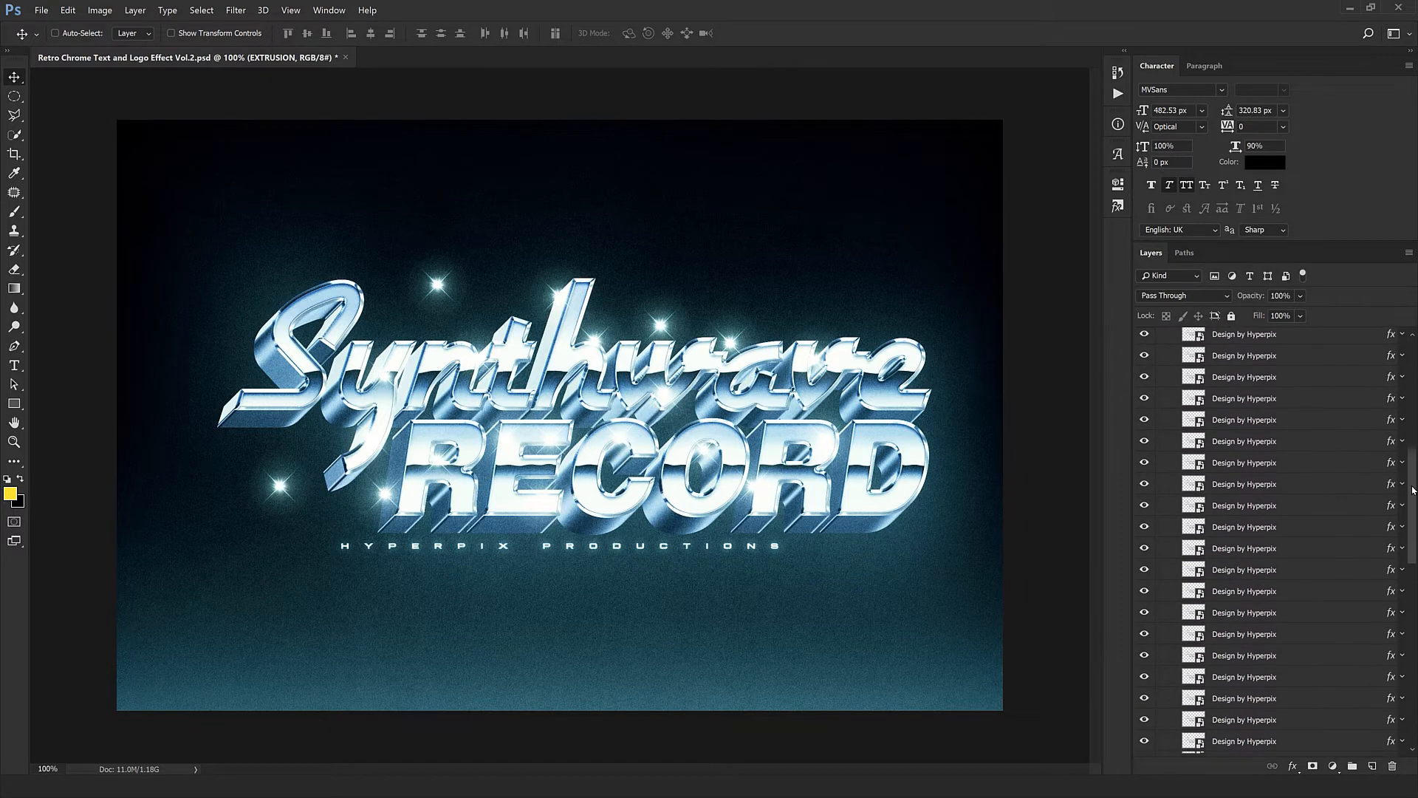
scroll(1395, 583, "up", 12)
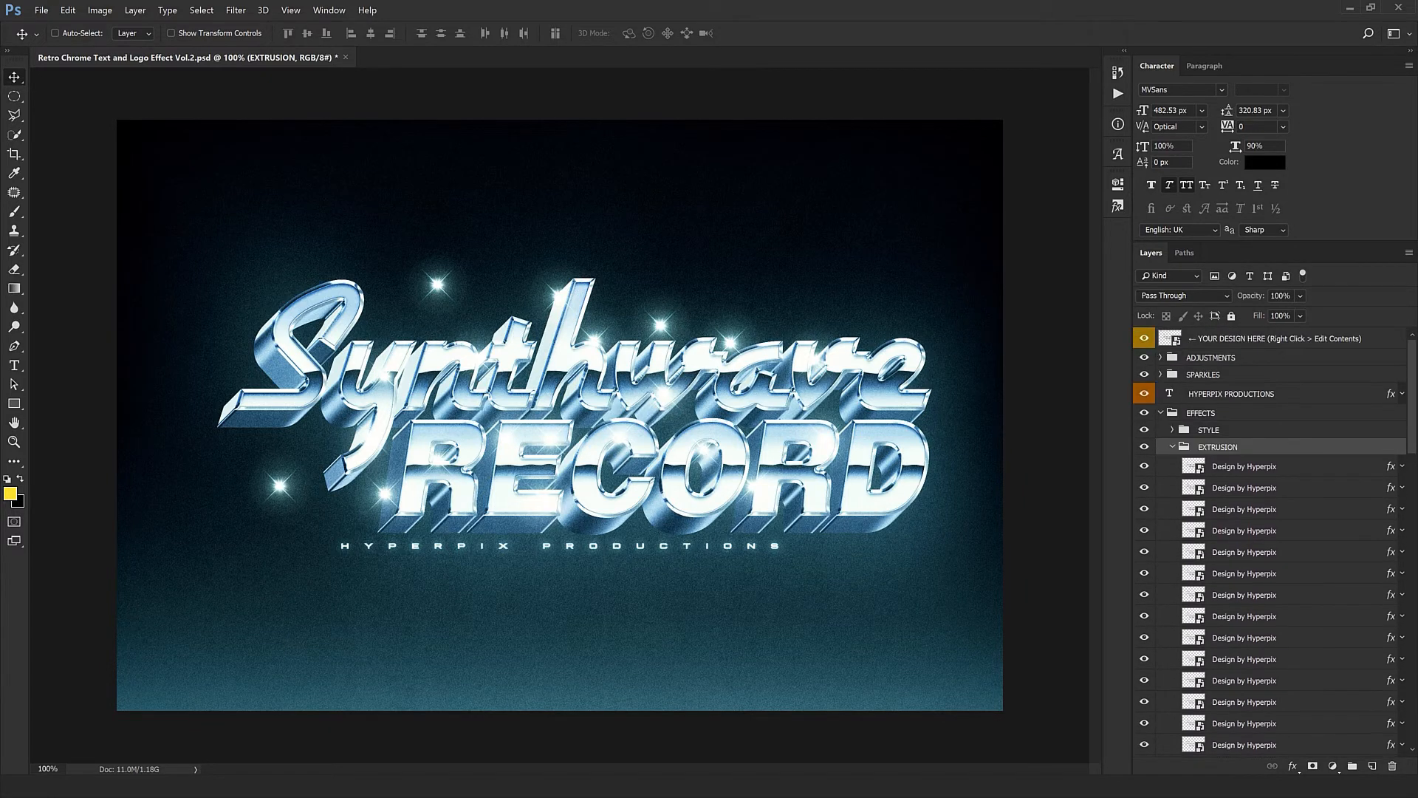
left_click(1144, 447)
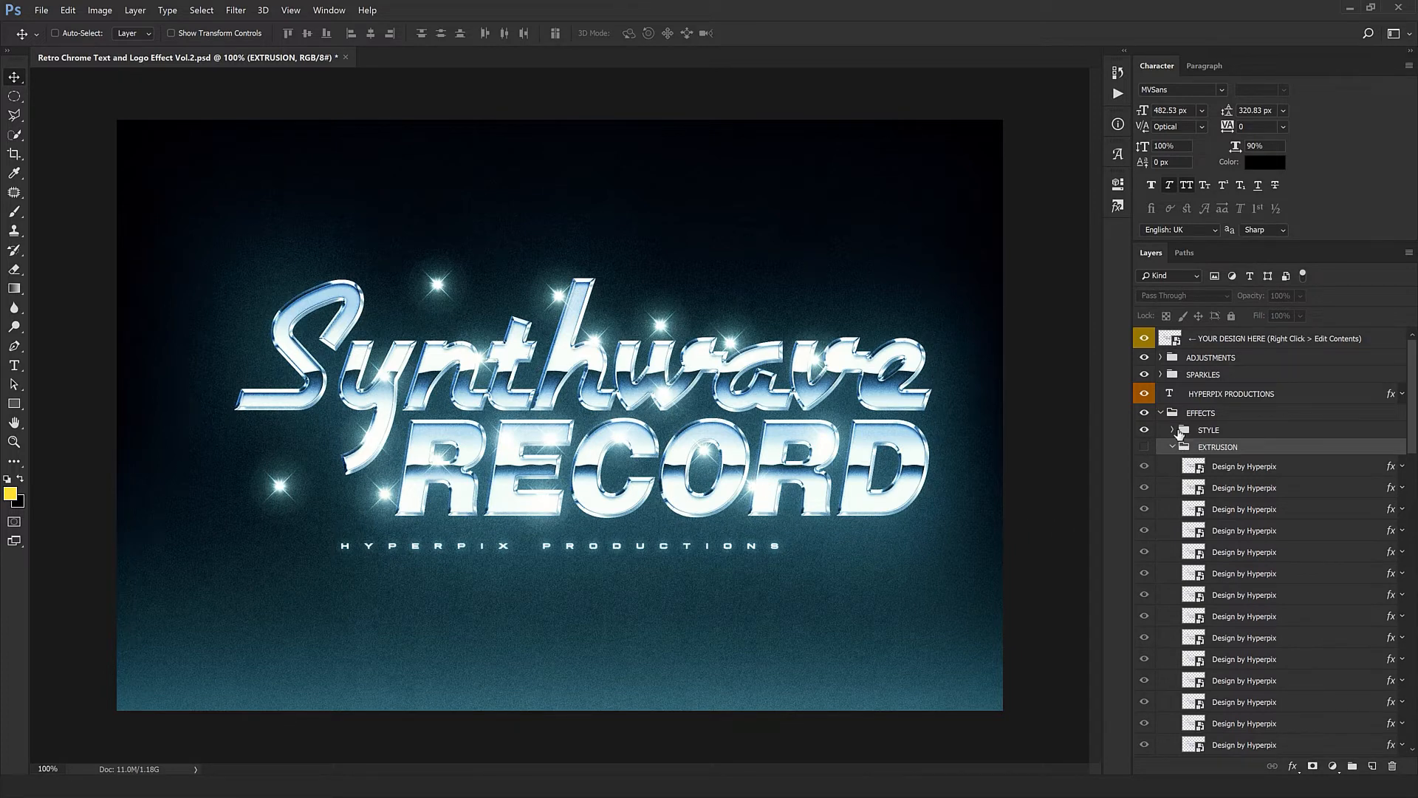
- Expand the ADJUSTMENTS group and switch COLOR / BRIGHTNESS / CONTRAST off and on to compare the colouring
left_click(1188, 344)
left_click(1186, 359)
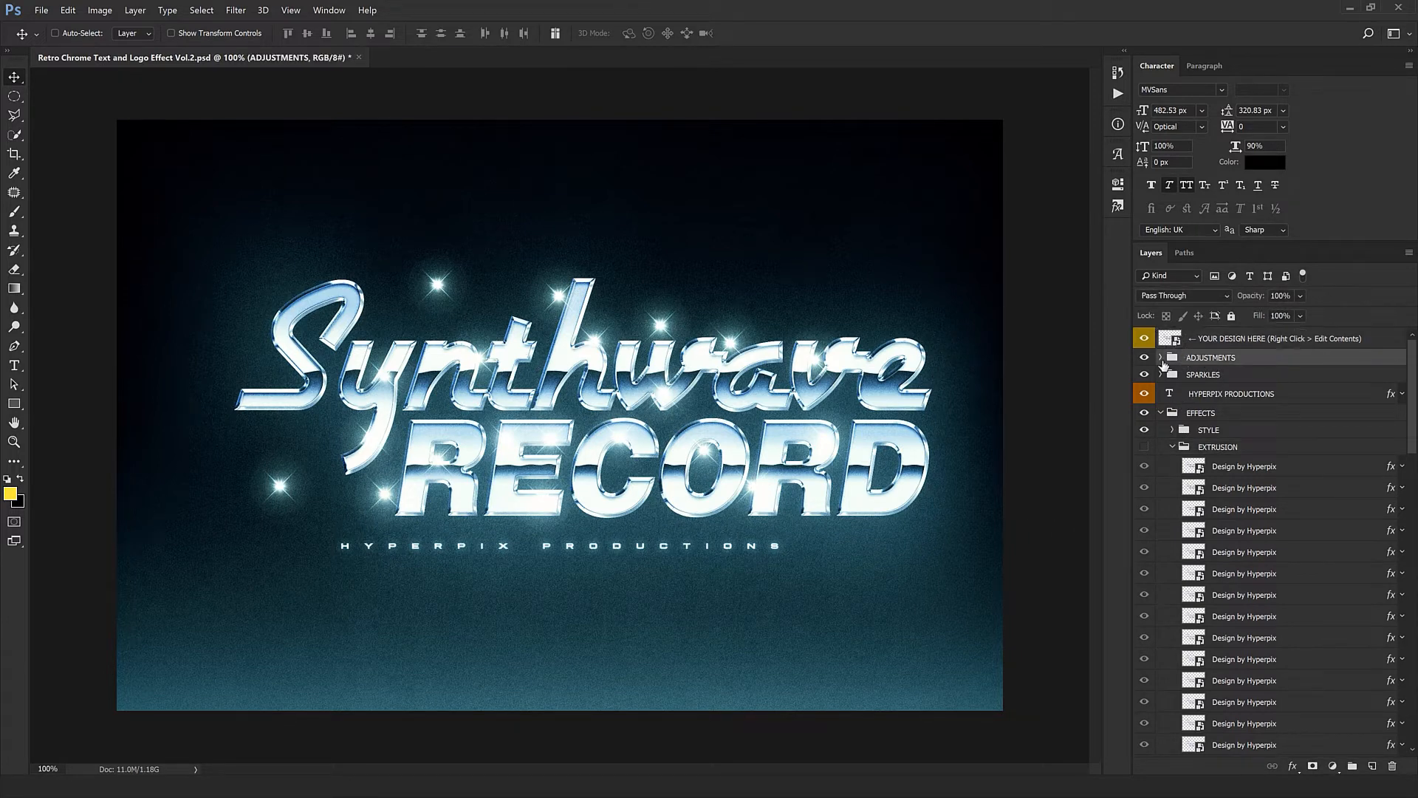
left_click(1162, 358)
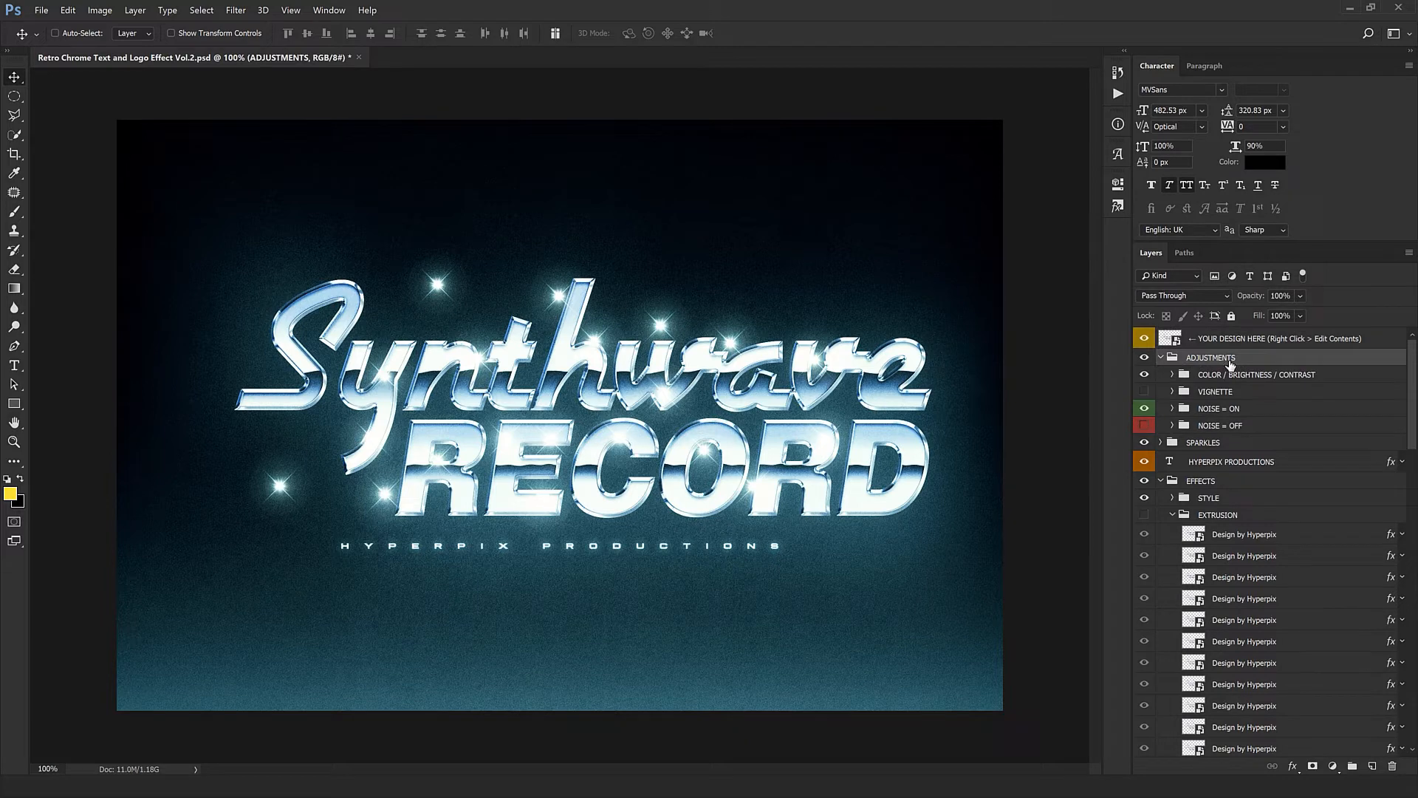
left_click(1173, 374)
left_click(1172, 375)
left_click(1173, 375)
left_click(1173, 375)
left_click(1145, 374)
left_click(1144, 358)
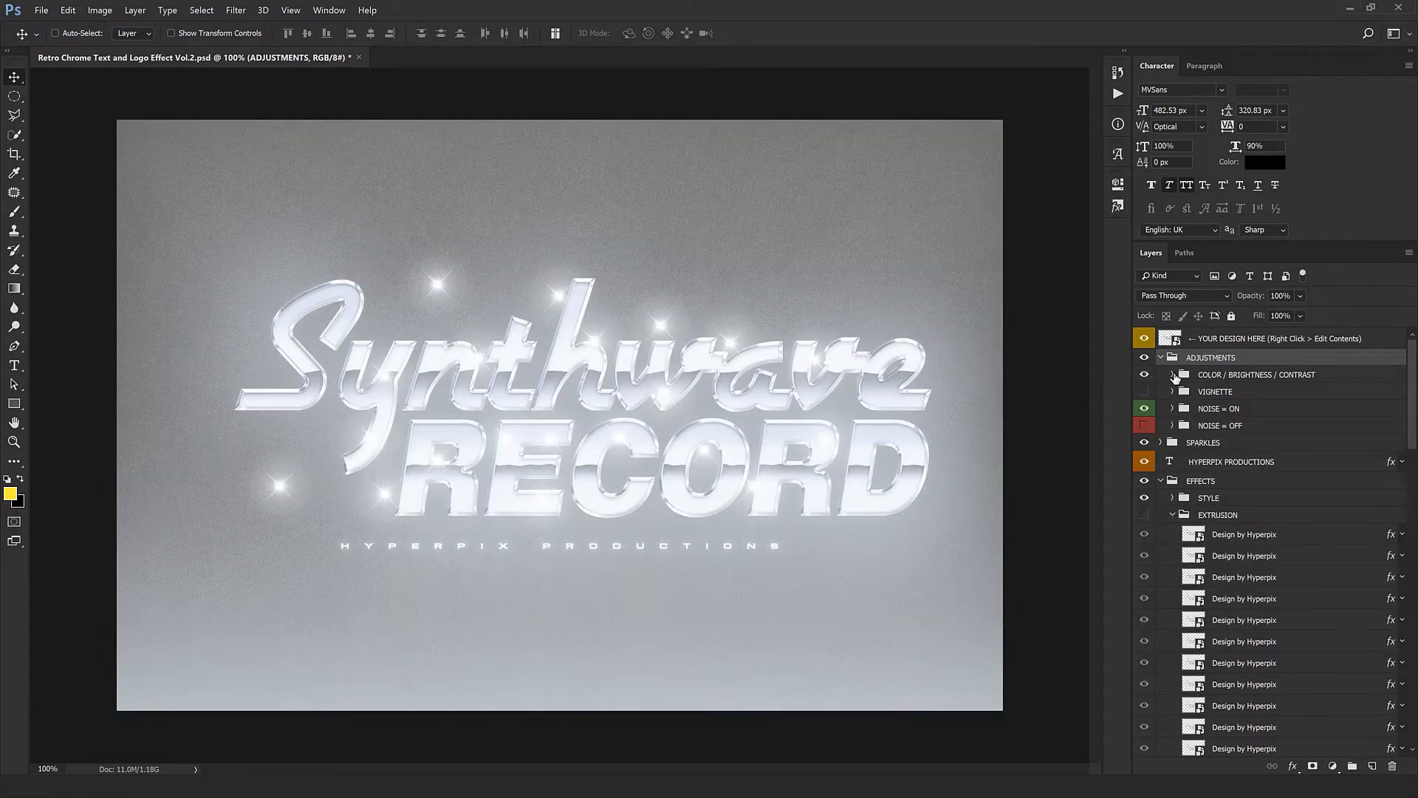
- Examine the Midtones settings of the second Color Balance adjustment inside COLOR / BRIGHTNESS / CONTRAST, and collapse that group
left_click(1172, 375)
double_click(1194, 416)
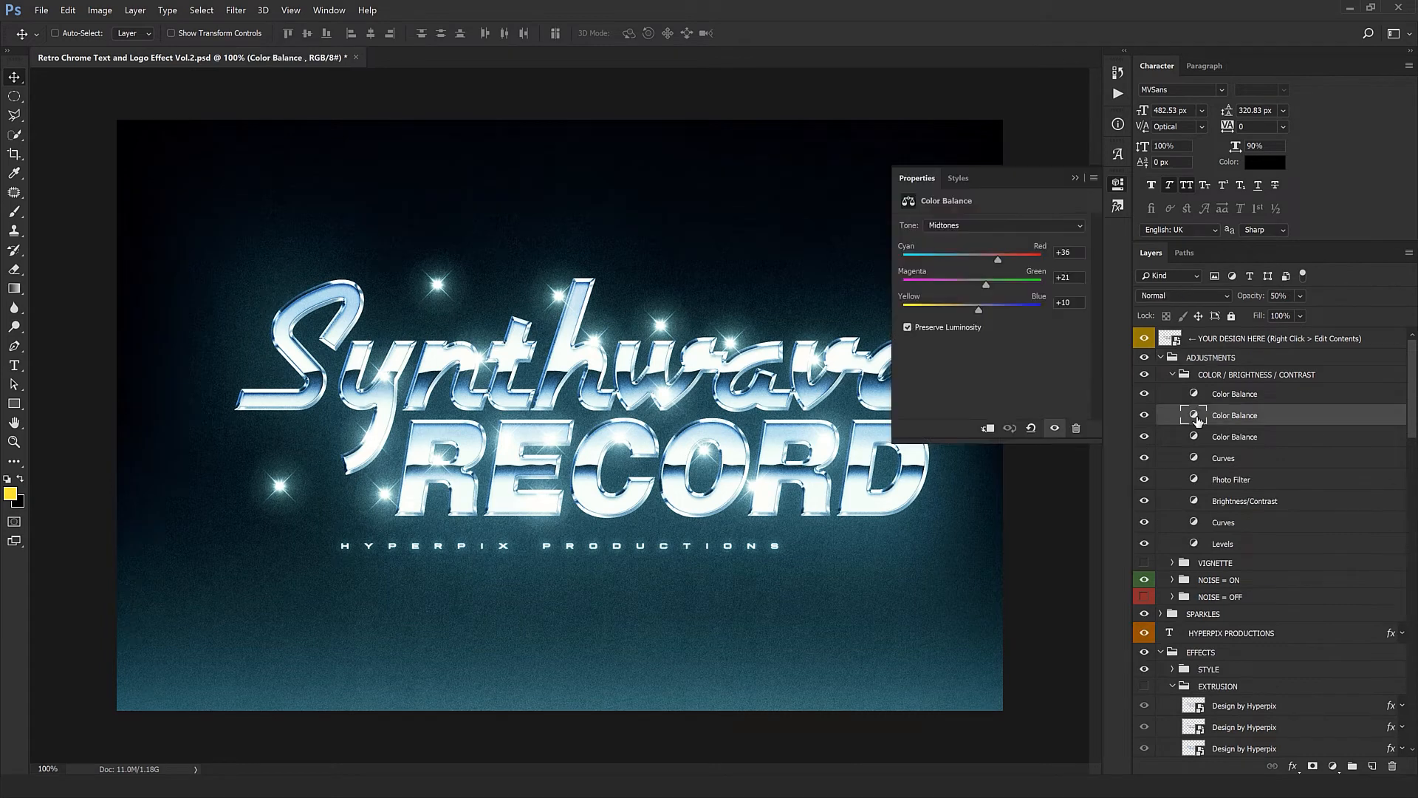
left_click_drag(971, 260, 1000, 297)
left_click(938, 185)
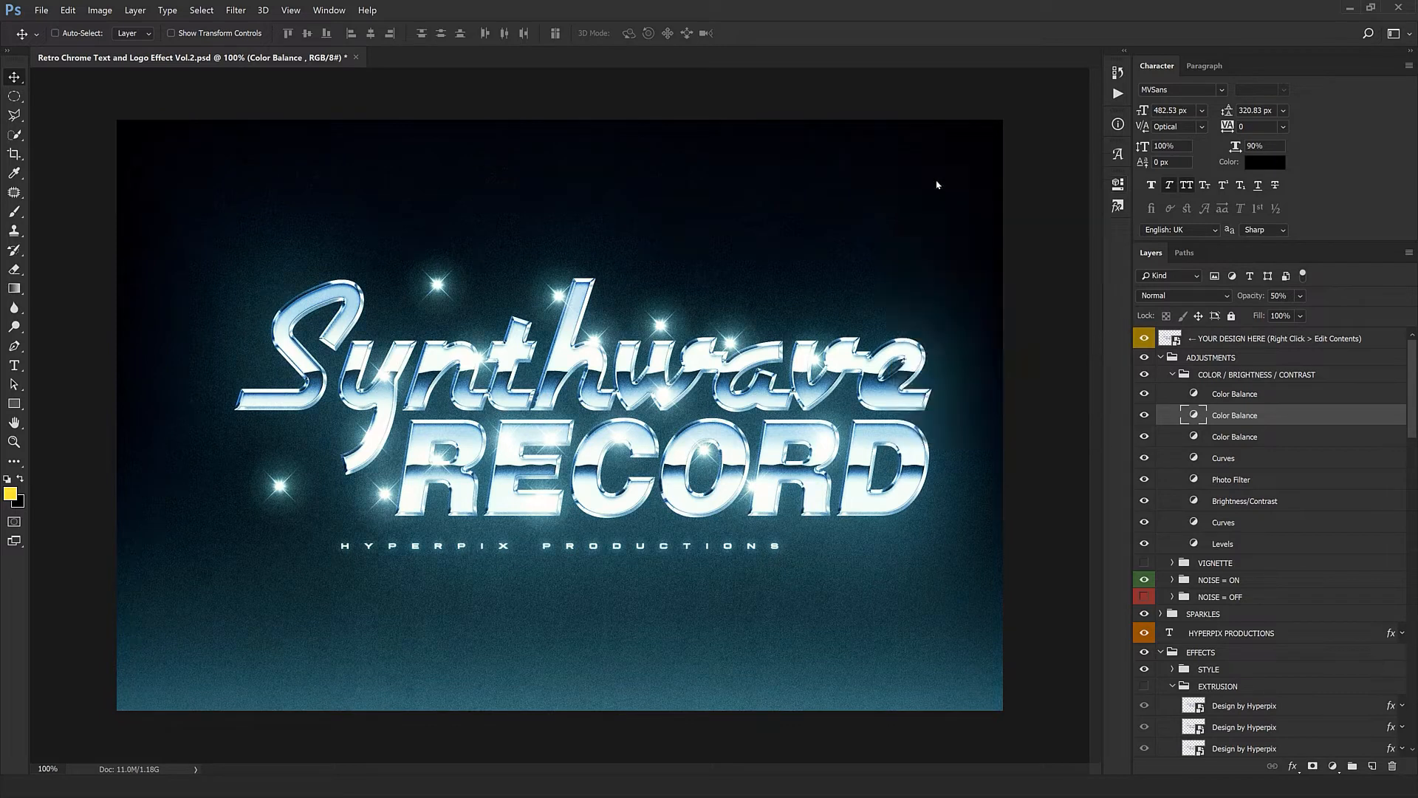
left_click(1184, 376)
left_click(1173, 375)
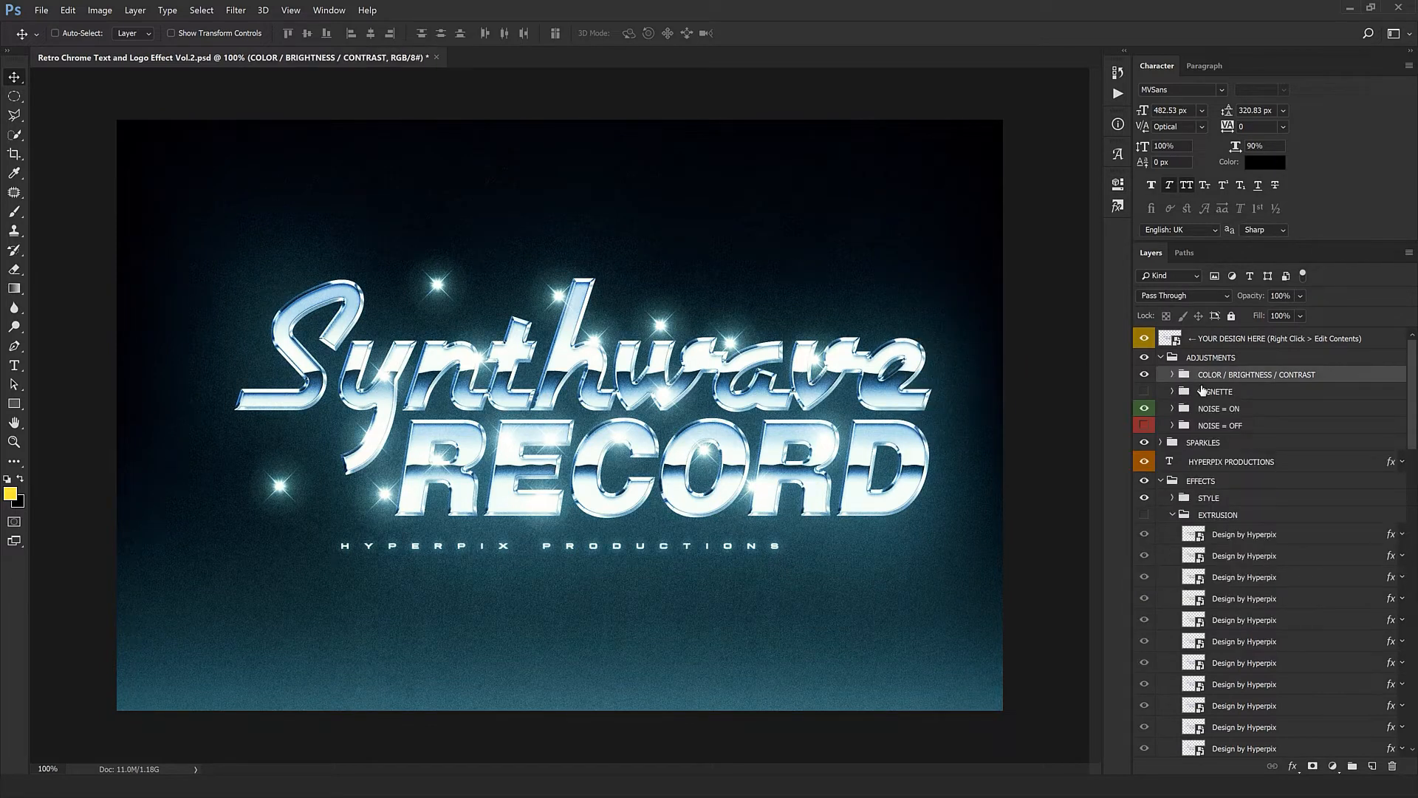
- Show the VIGNETTE group to preview darker image edges, and expand it
left_click(1206, 391)
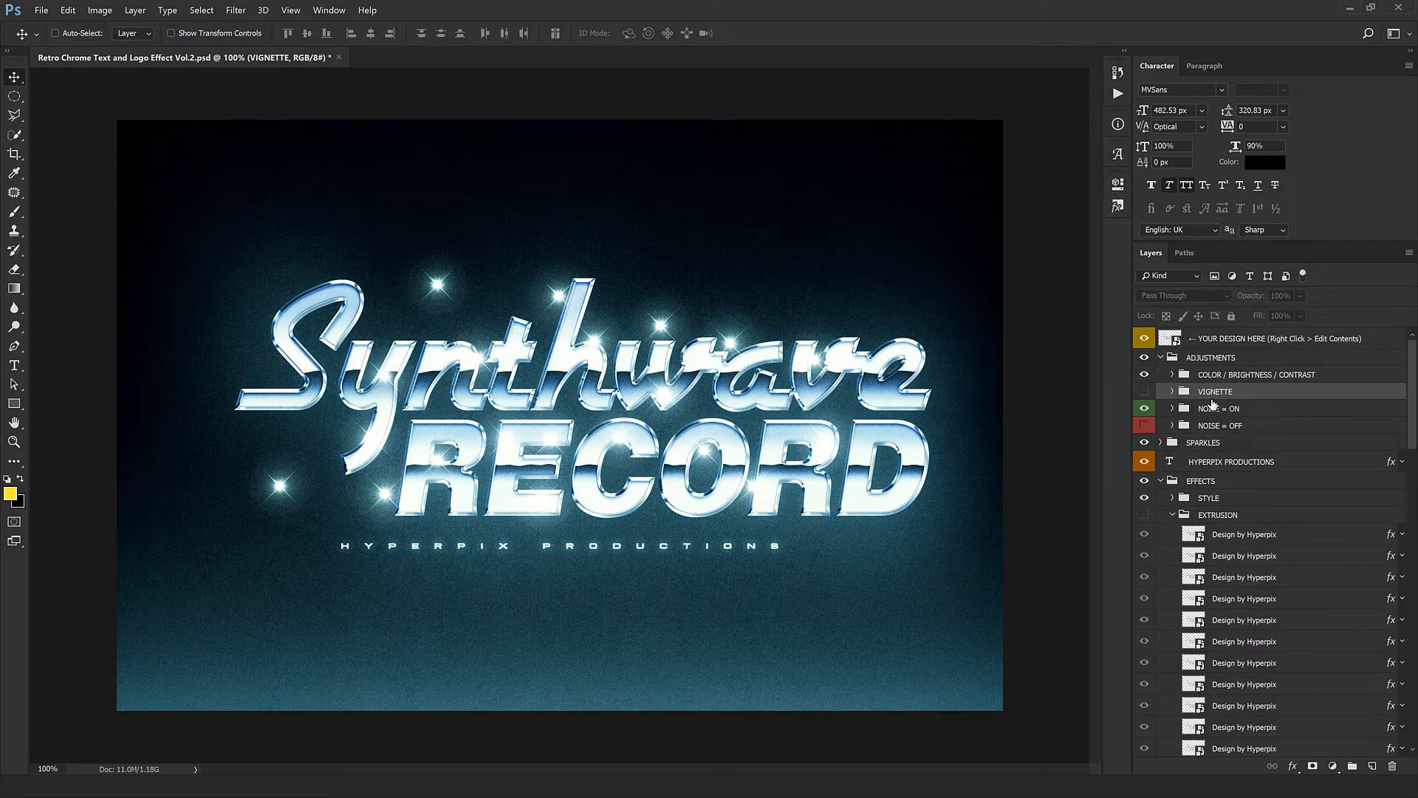
left_click(1146, 393)
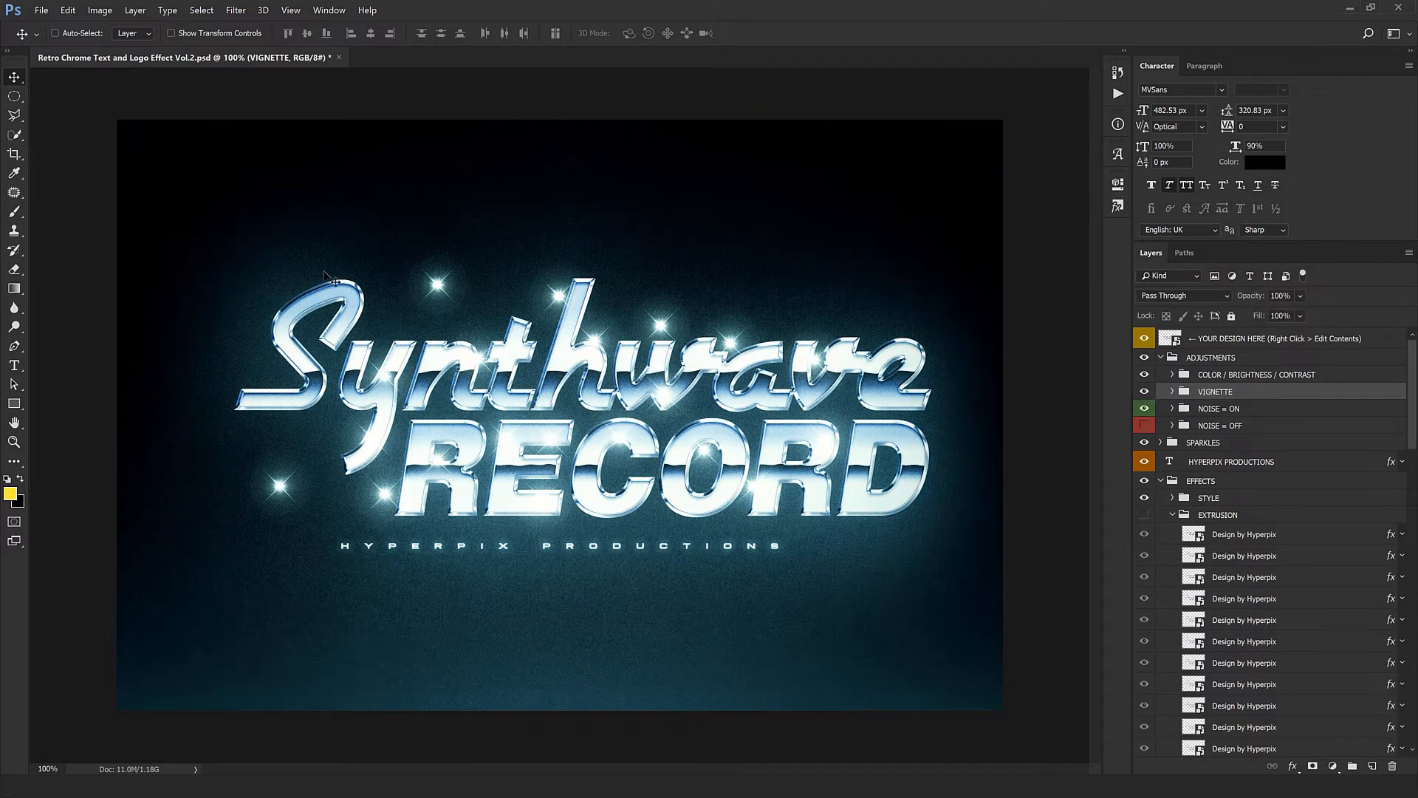
left_click(1147, 395)
left_click(1148, 396)
left_click(1172, 392)
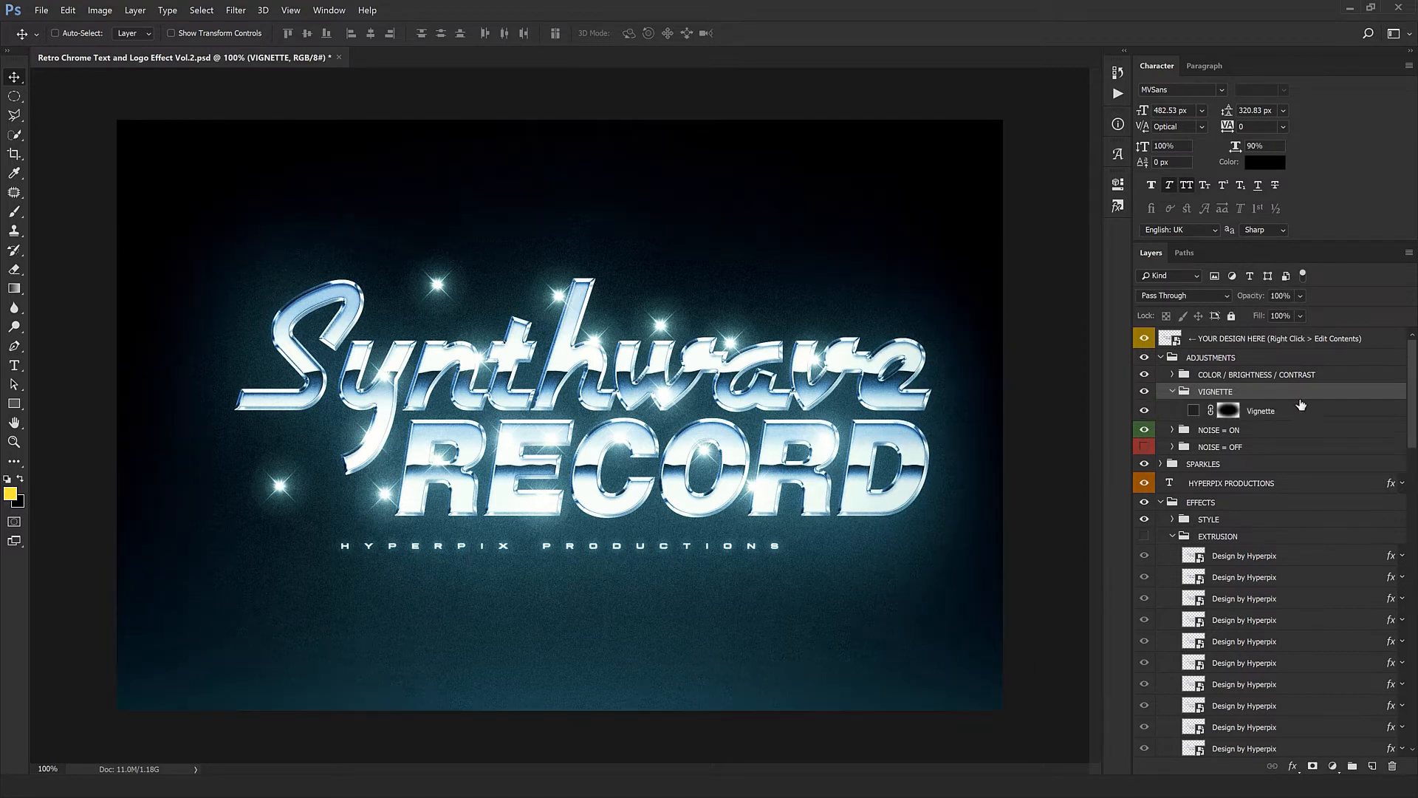
- Check the Vignette layer's fill colour without changing it, and hide and collapse the VIGNETTE group
double_click(1194, 411)
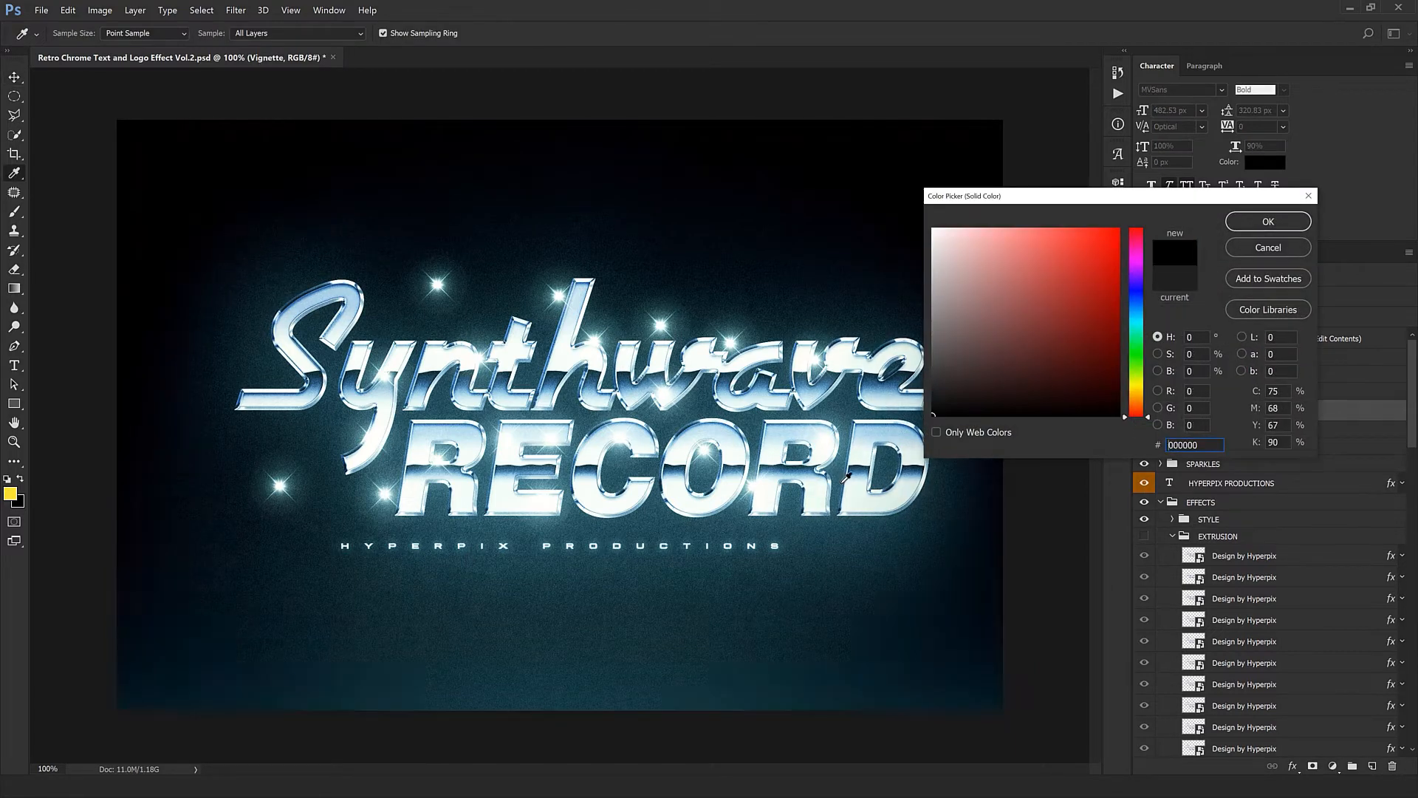
left_click(1268, 250)
left_click_drag(1259, 297, 1124, 321)
key("ctrl+z")
left_click(1148, 393)
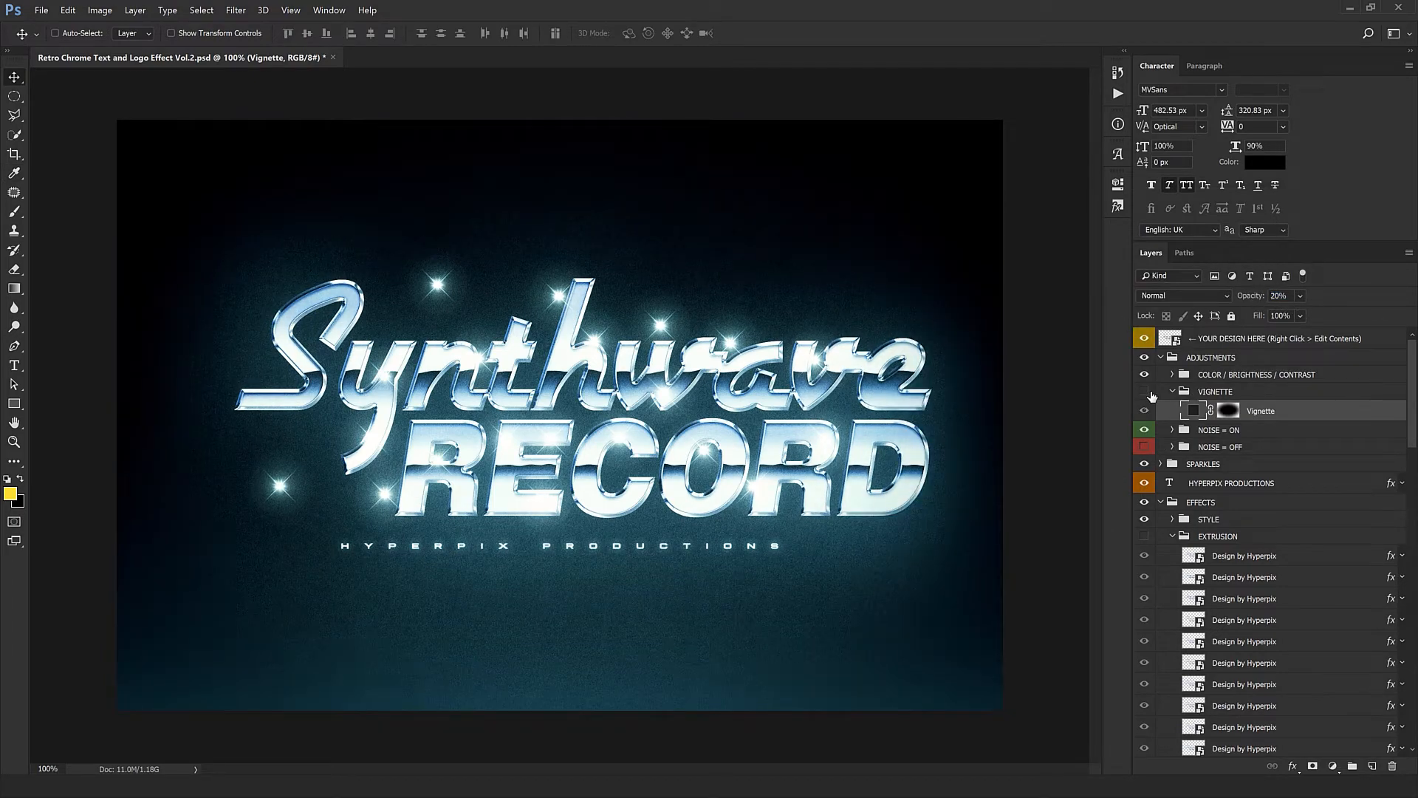
left_click(1172, 392)
- Hide NOISE = ON and show NOISE = OFF, inspecting the lettering at 200% without grain
left_click(696, 479, "ctrl")
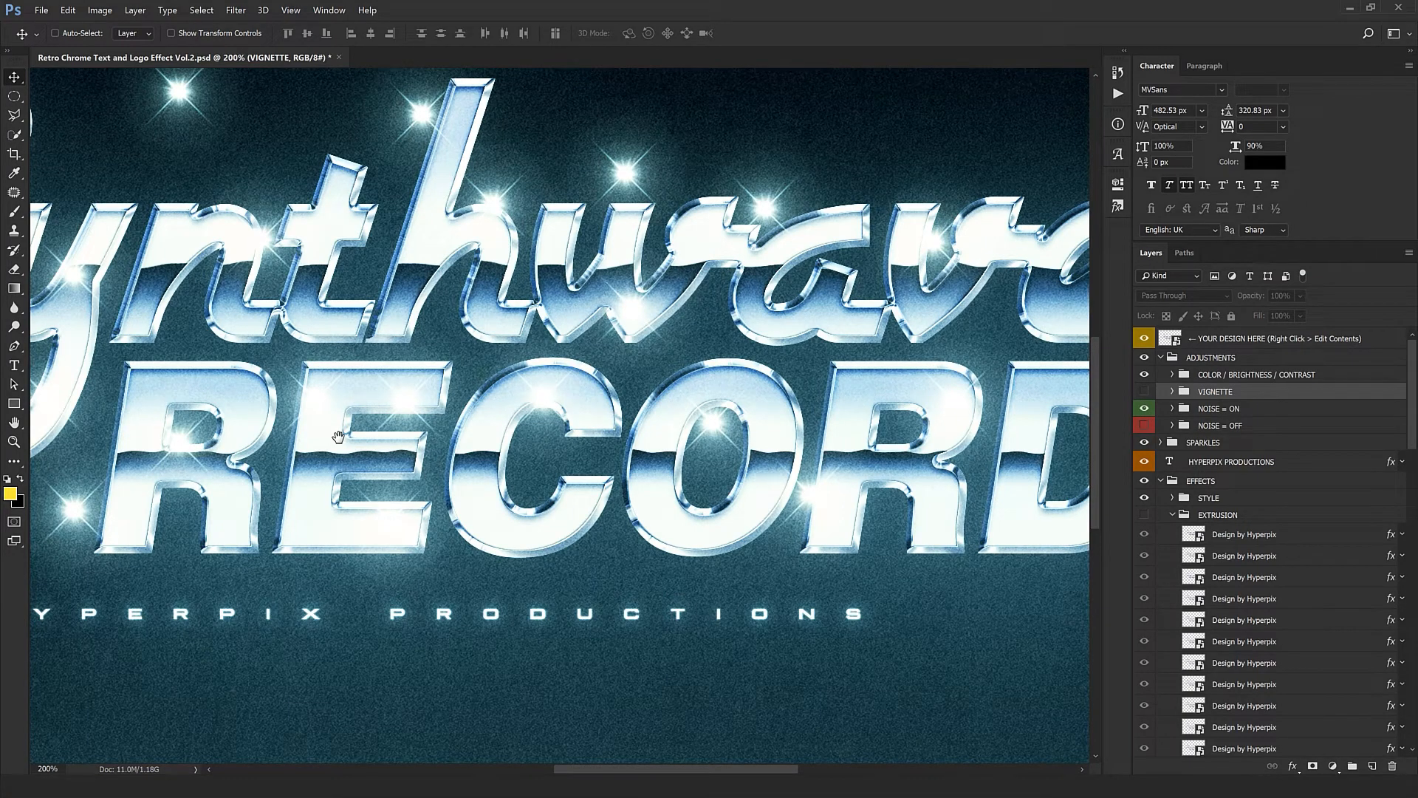
left_click_drag(479, 466, 846, 464)
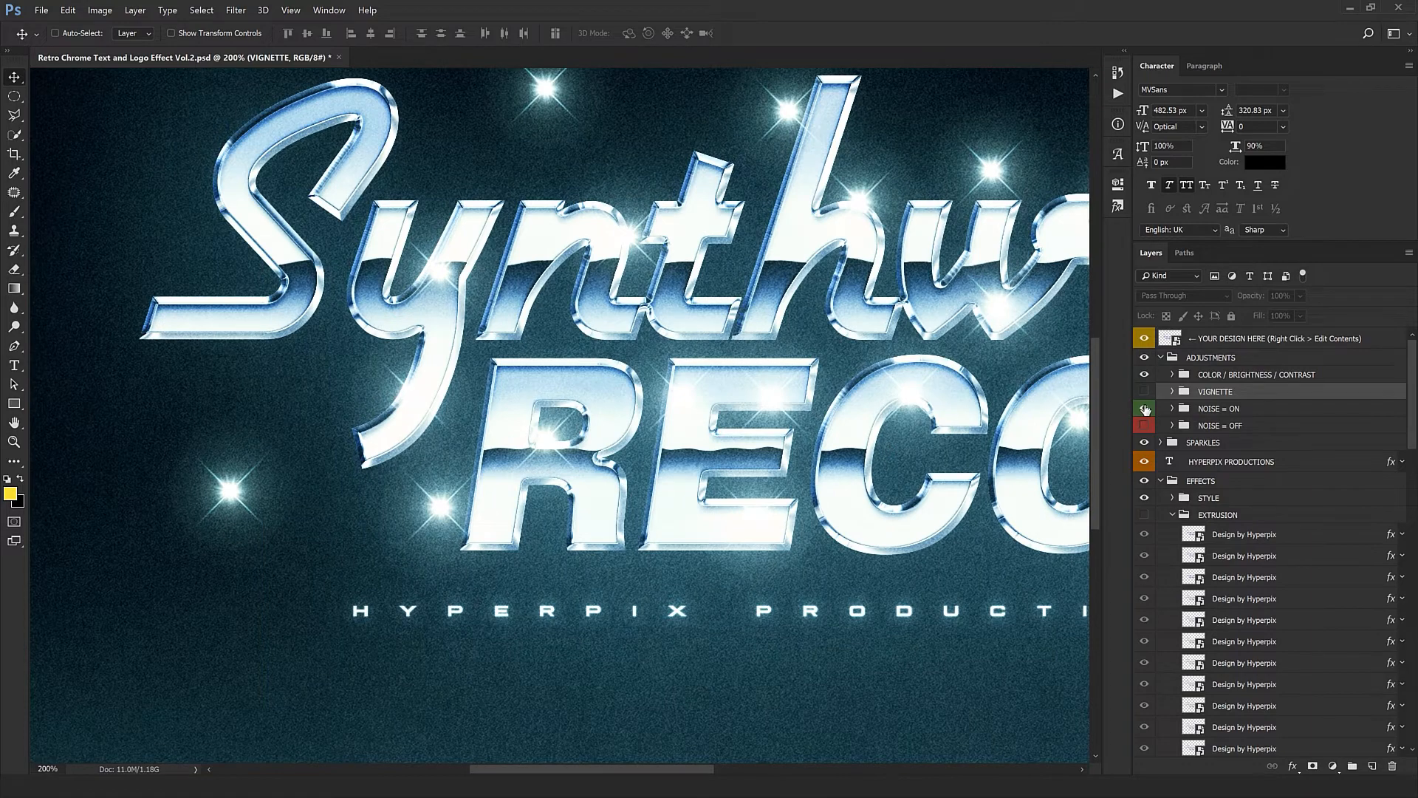
left_click(1145, 409)
left_click(1145, 425)
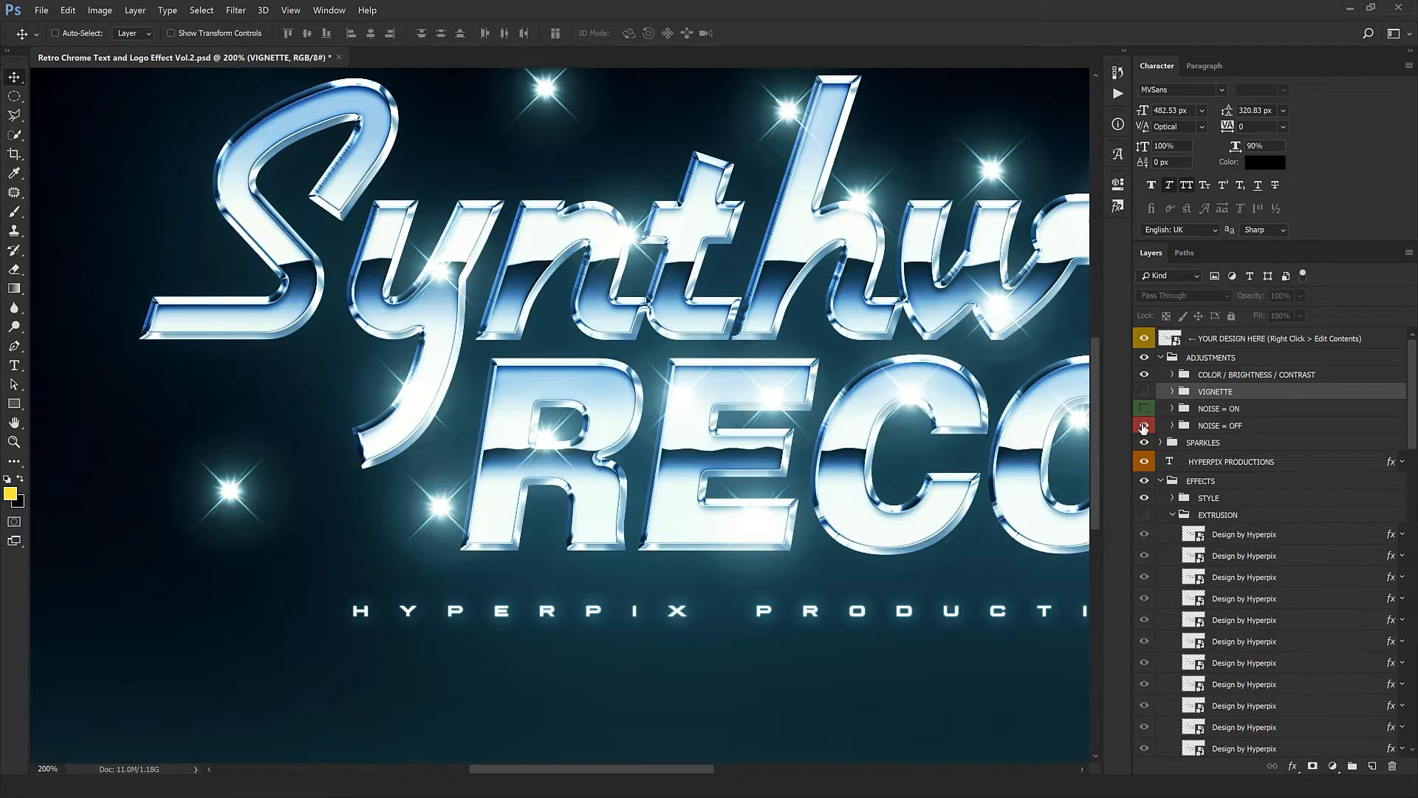
left_click_drag(968, 362, 348, 495)
left_click(767, 472, "ctrl")
left_click_drag(751, 433, 783, 304)
key("ctrl+minus")
key("ctrl+minus")
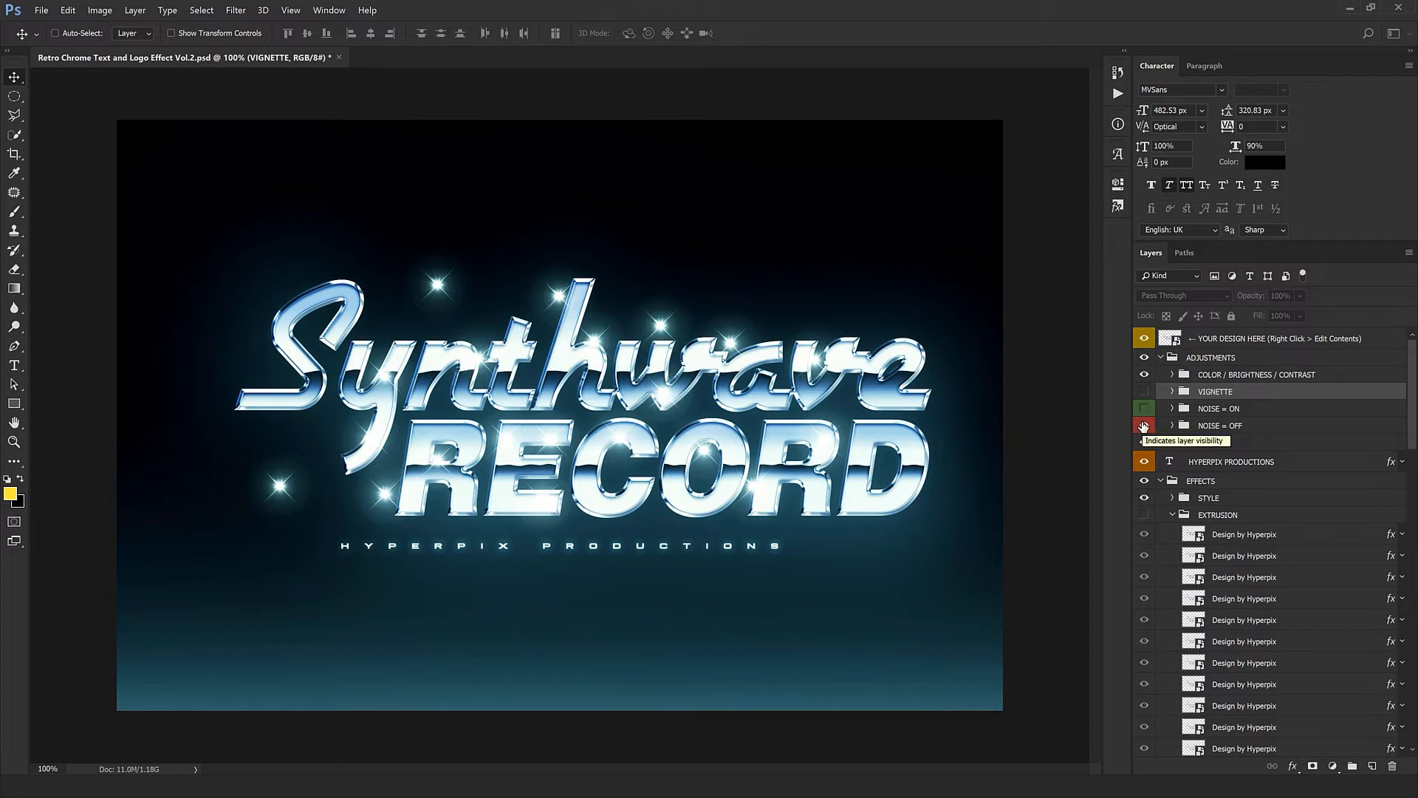
- Restore the grain by hiding the NOISE = OFF group and showing NOISE = ON
left_click(1142, 427)
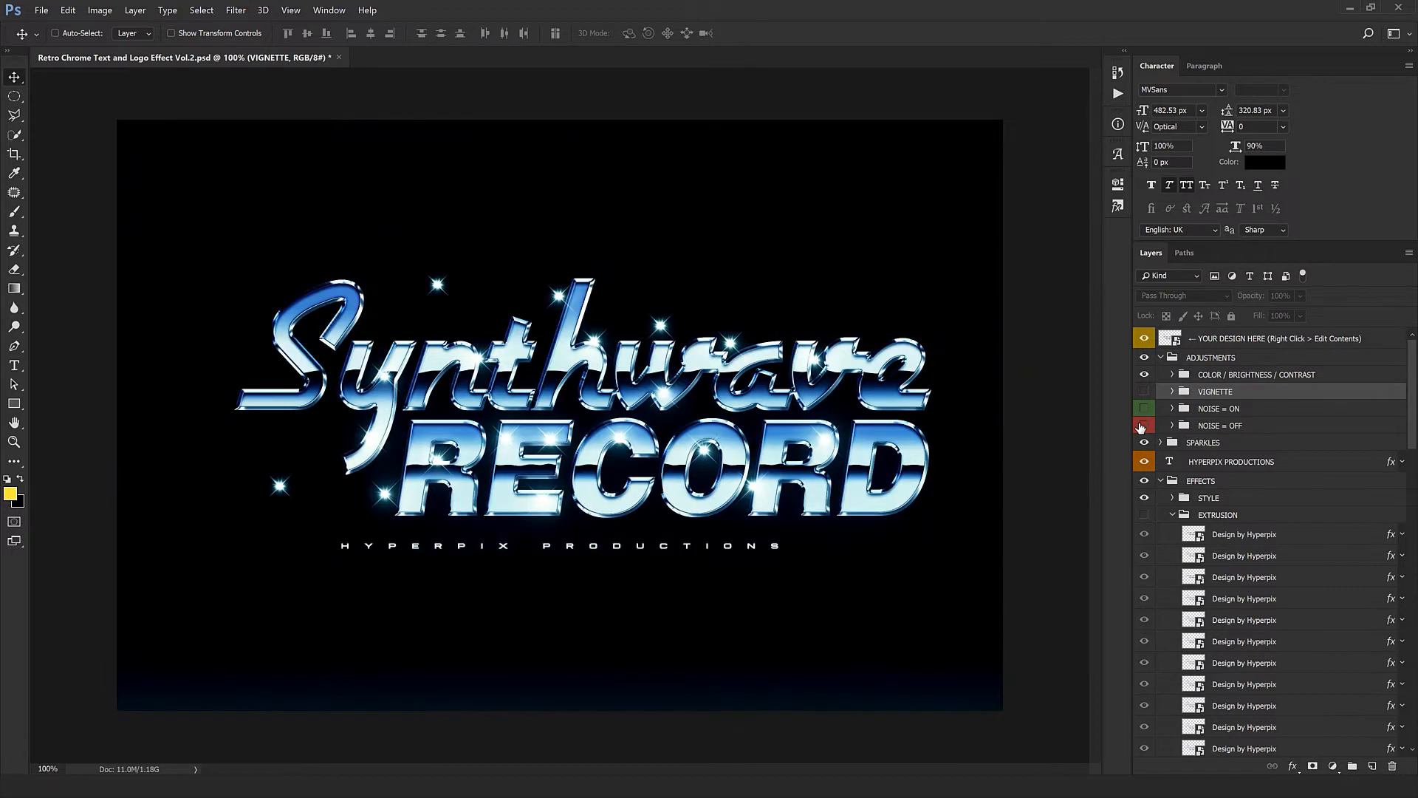
left_click_drag(1144, 408, 1145, 426)
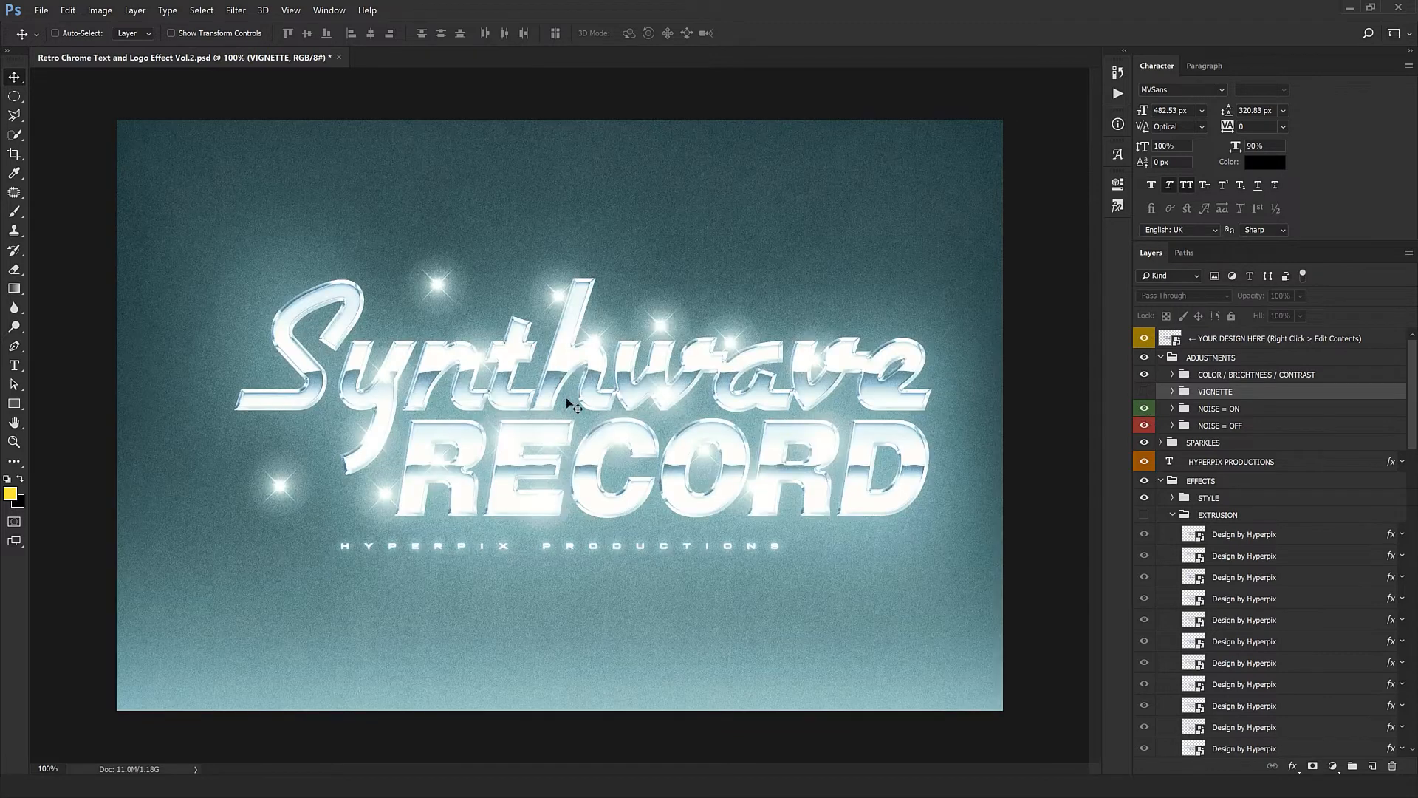
left_click(1145, 426)
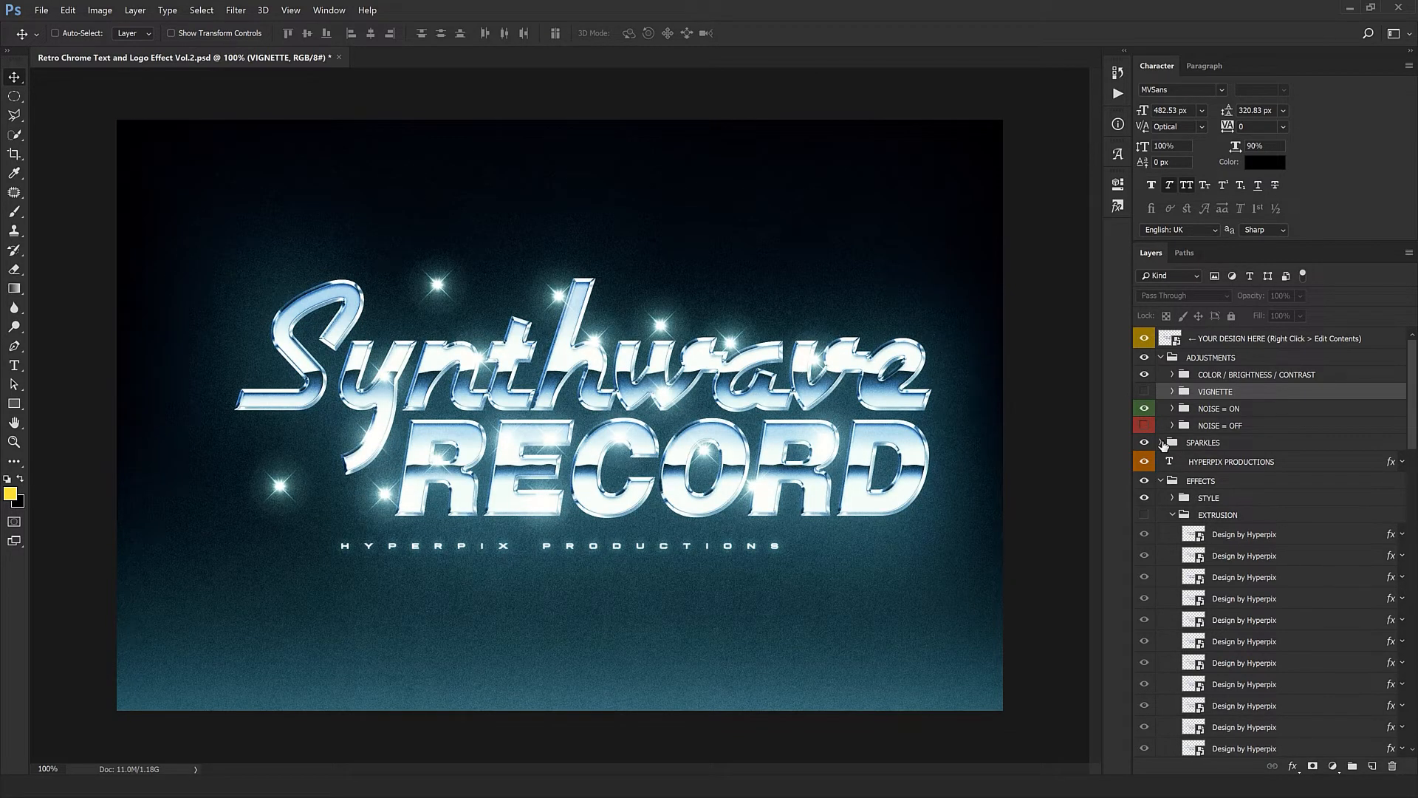
- Expand the SPARKLES group and move its topmost Sparkle just above the final "e" of Synthwave
left_click(1160, 443)
left_click(1209, 460)
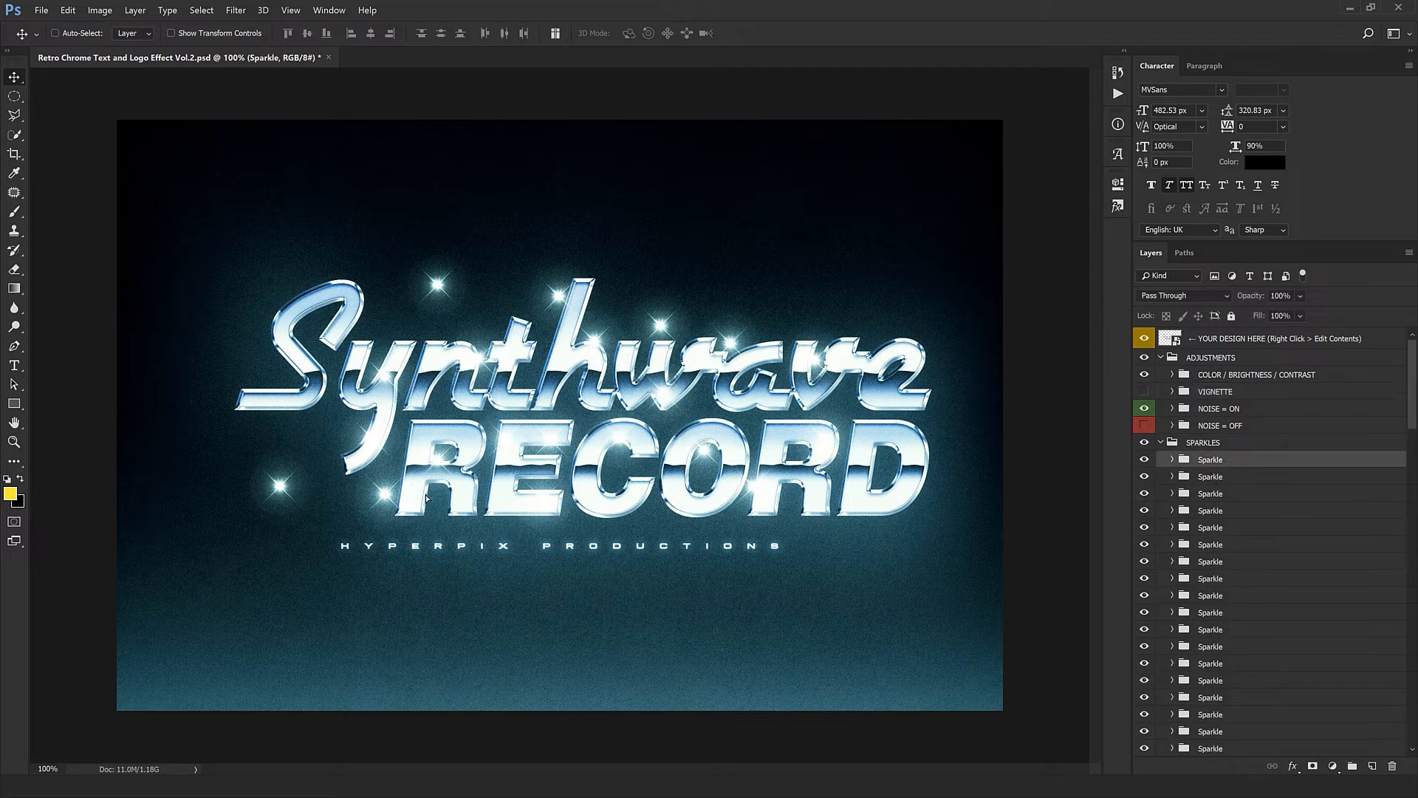
left_click_drag(426, 498, 583, 384)
left_click_drag(928, 397, 939, 367)
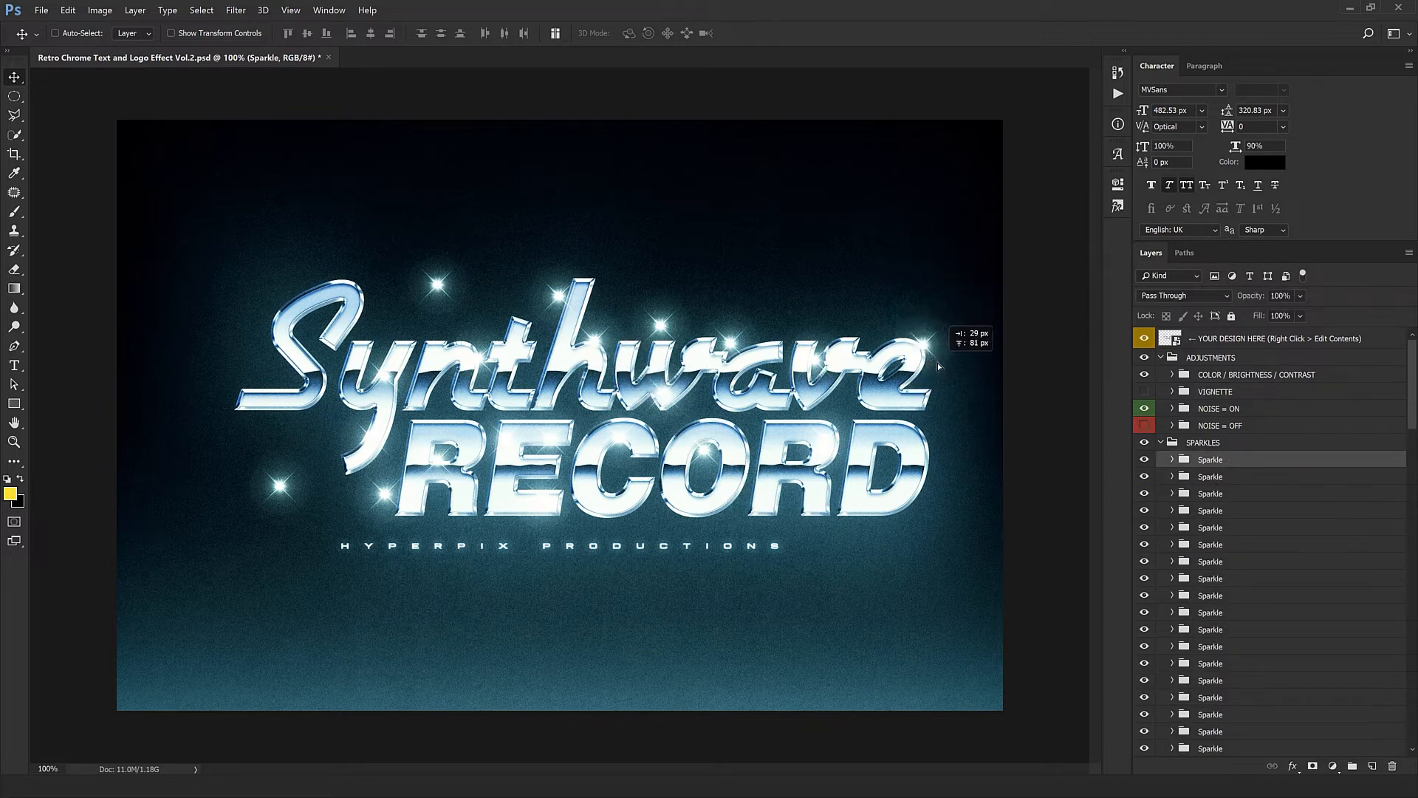
left_click_drag(938, 419, 928, 383)
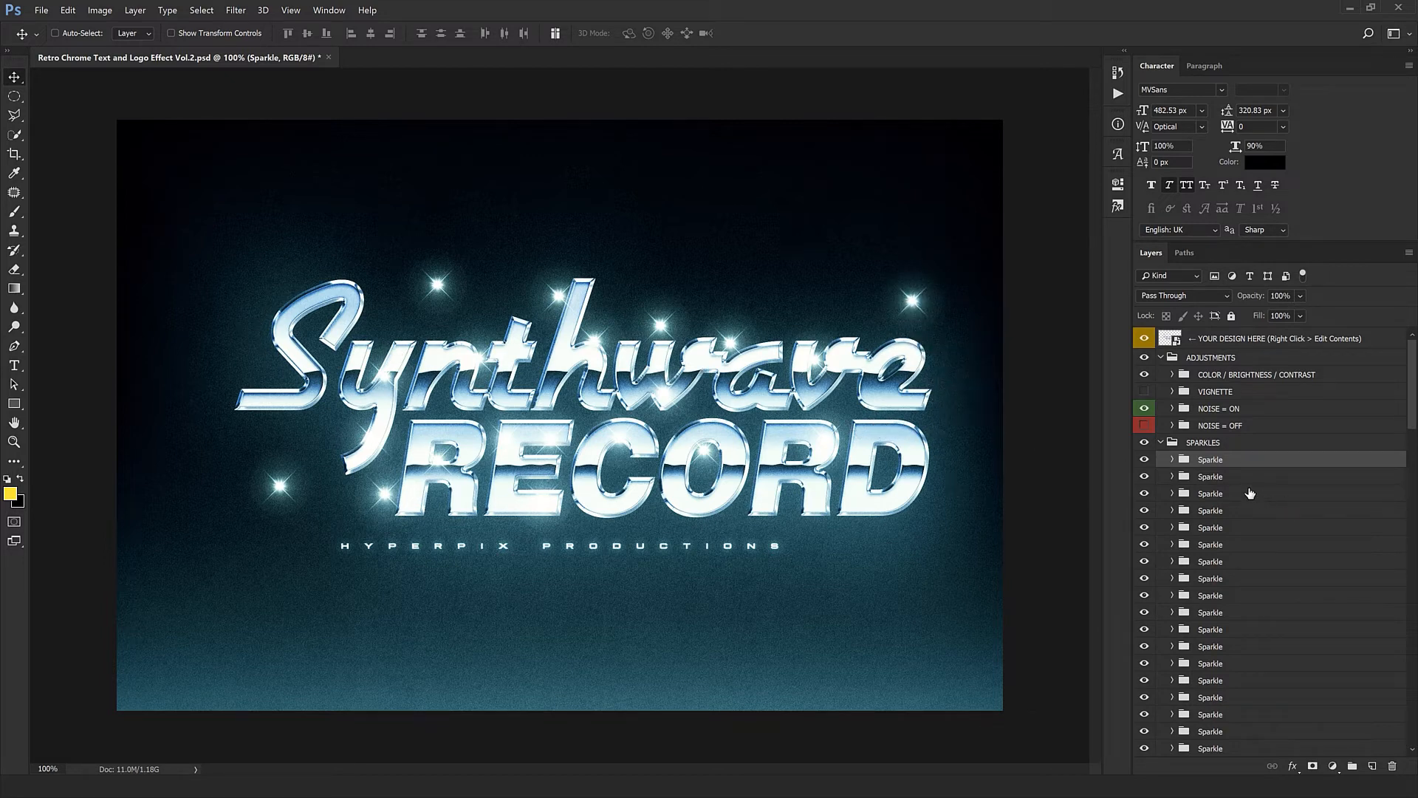
- Delete every Sparkle in the SPARKLES group except the topmost one
scroll(1230, 481, "down", 3)
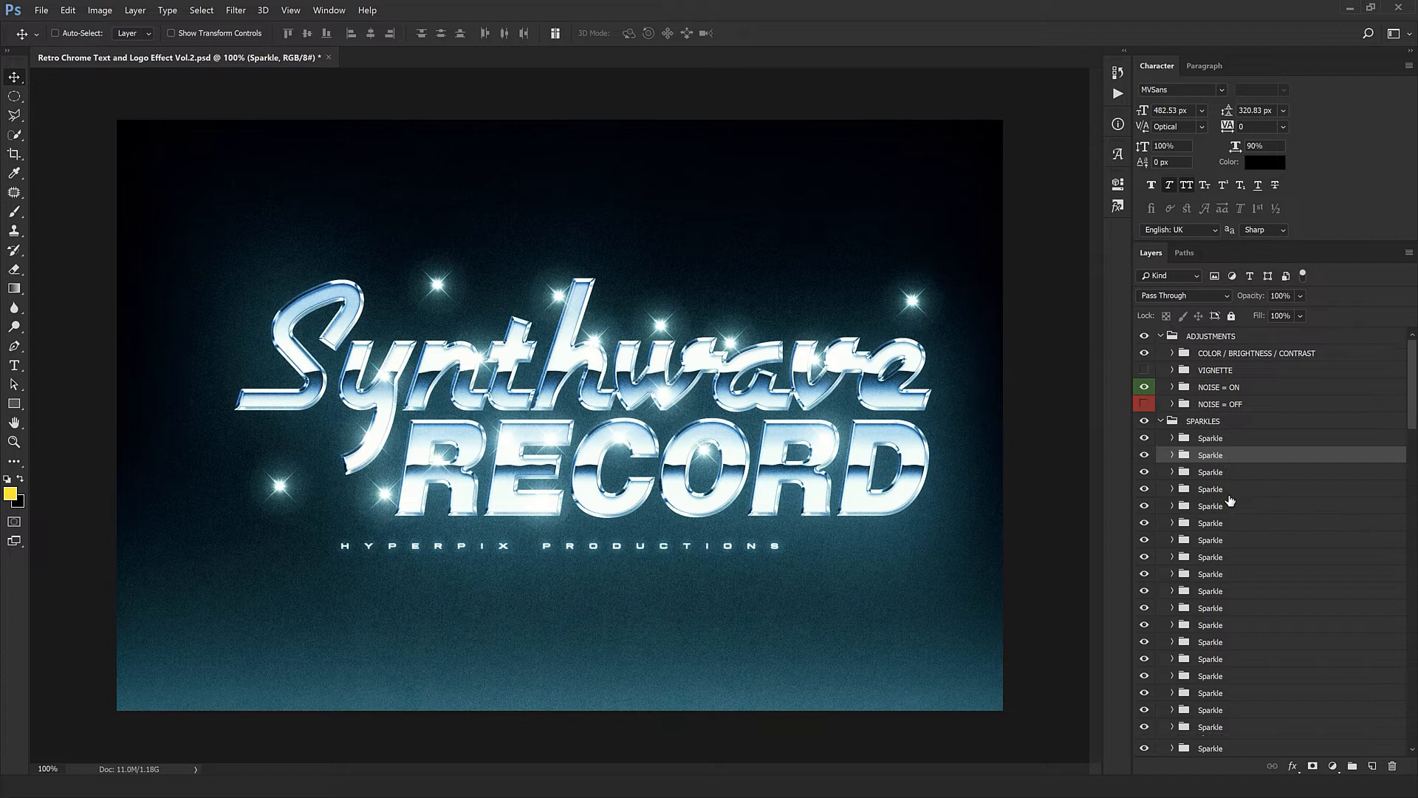
left_click(1230, 654, "shift")
left_click(1392, 766)
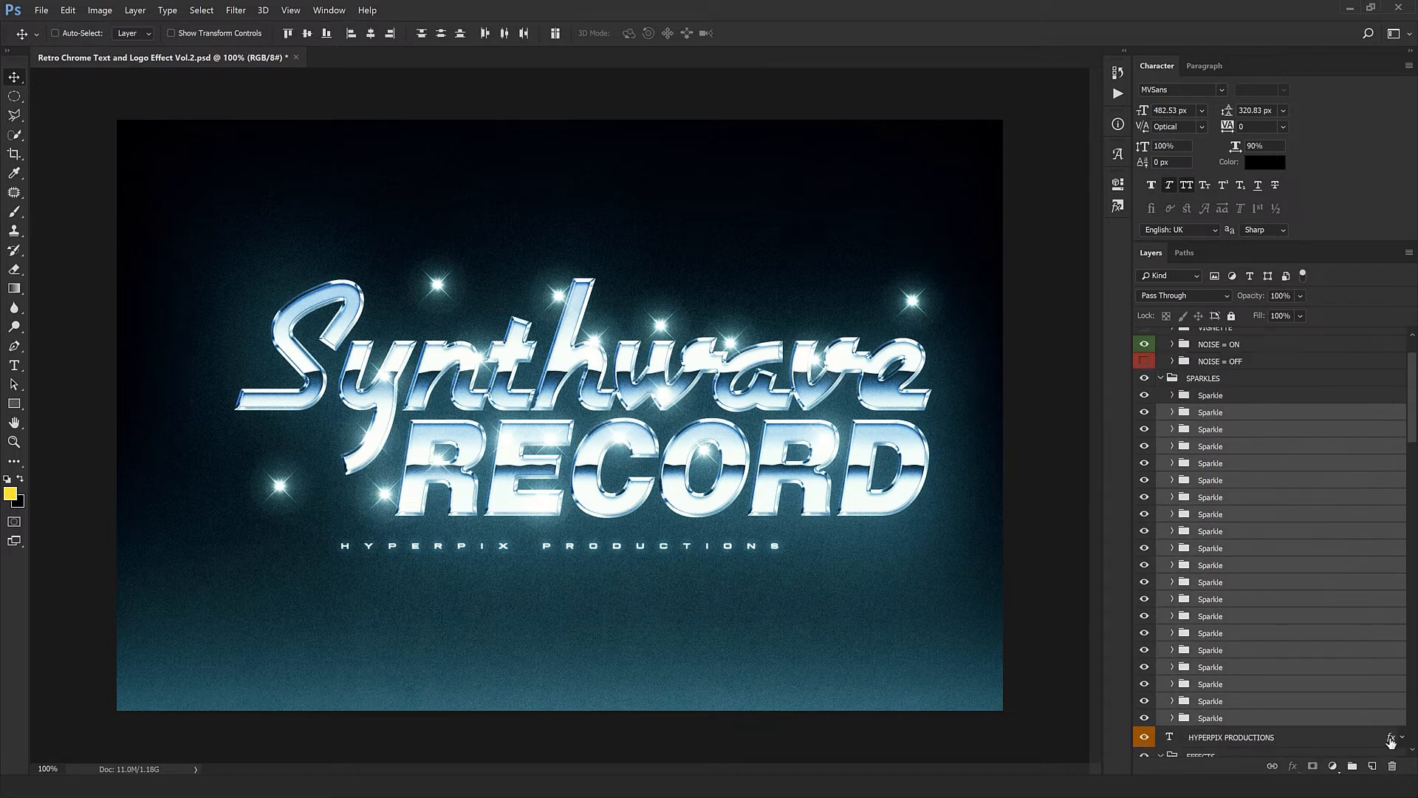
- Transform the remaining Sparkle, place copies of it on the letter edges of Synthwave and RECORD, and collapse the SPARKLES group
key("ctrl+t")
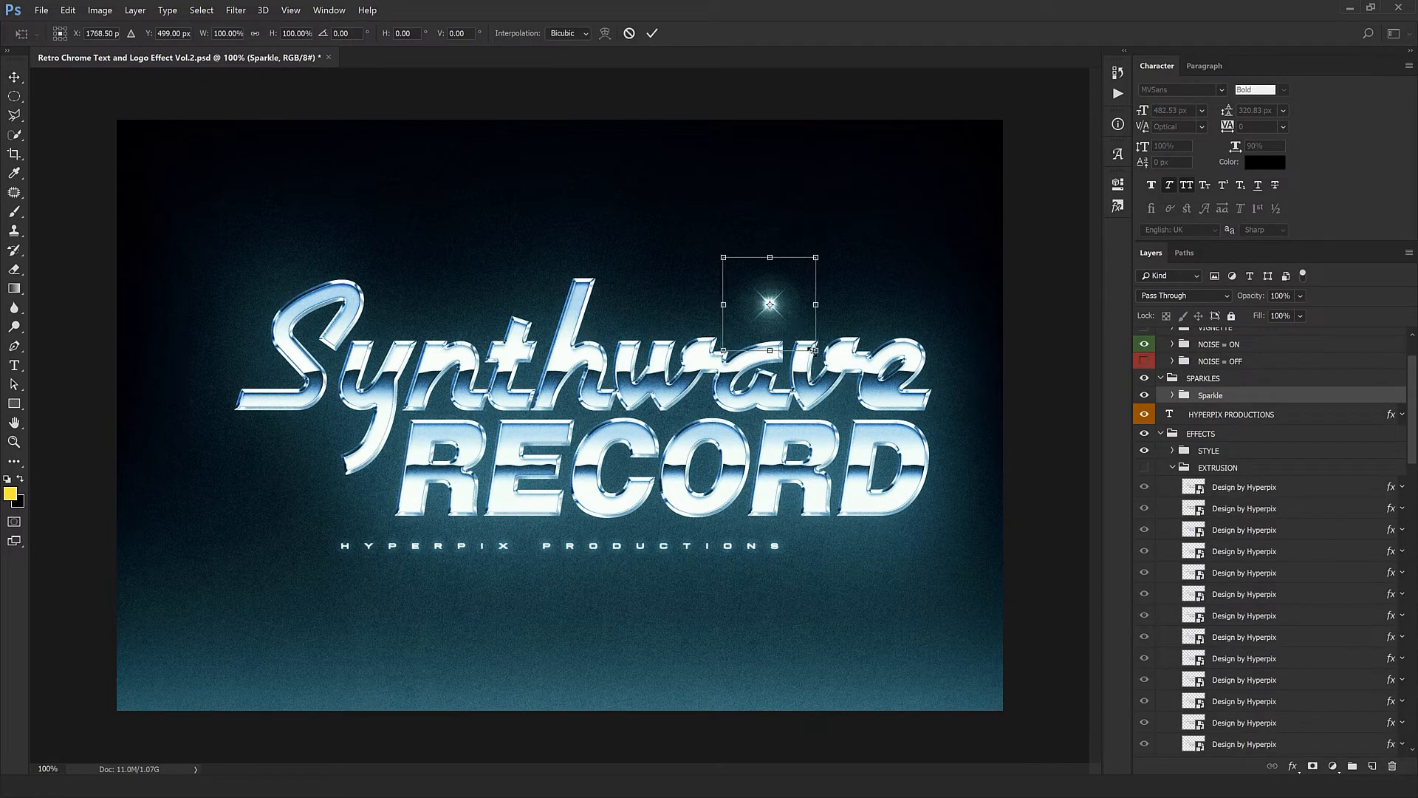
key("Return")
left_click_drag(809, 403, 445, 556)
left_click_drag(371, 636, 469, 549)
left_click_drag(567, 551, 450, 491)
left_click_drag(414, 508, 728, 689)
left_click_drag(737, 643, 820, 678)
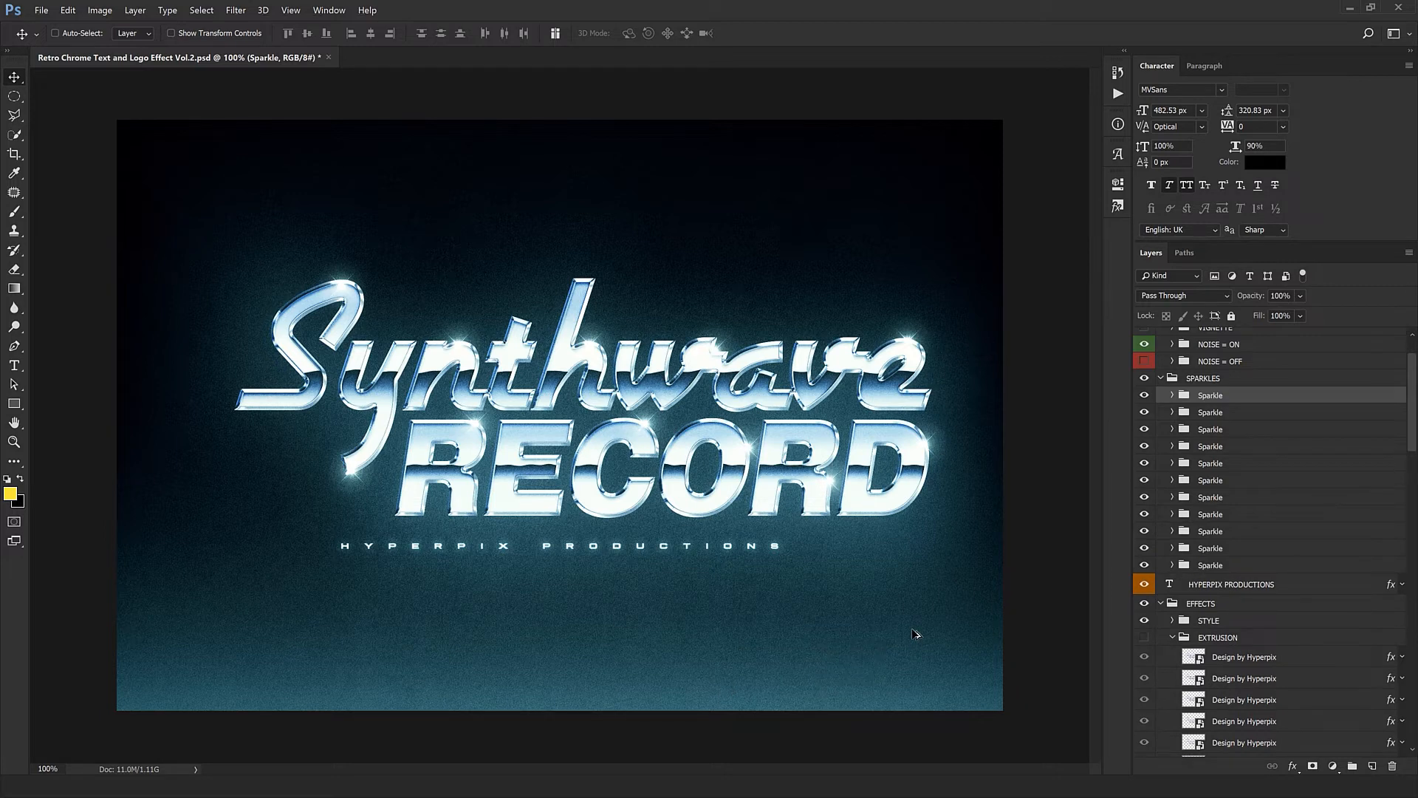
left_click_drag(880, 624, 836, 538)
left_click_drag(832, 430, 868, 428)
left_click(1163, 378)
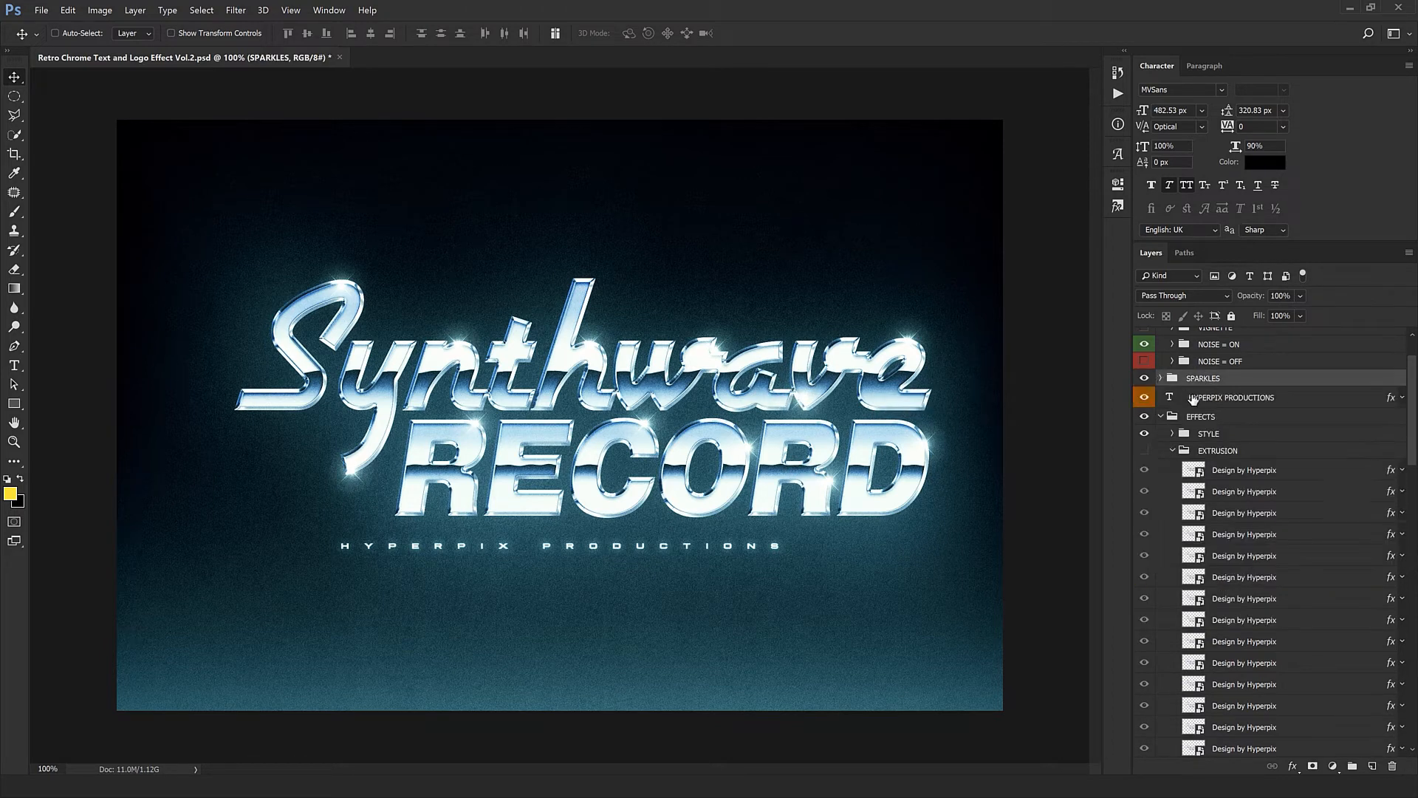
- Move the HYPERPIX PRODUCTIONS tagline lower and to the right, and replace its text with "YOUR DESIGN AGENCY"
left_click(1197, 398)
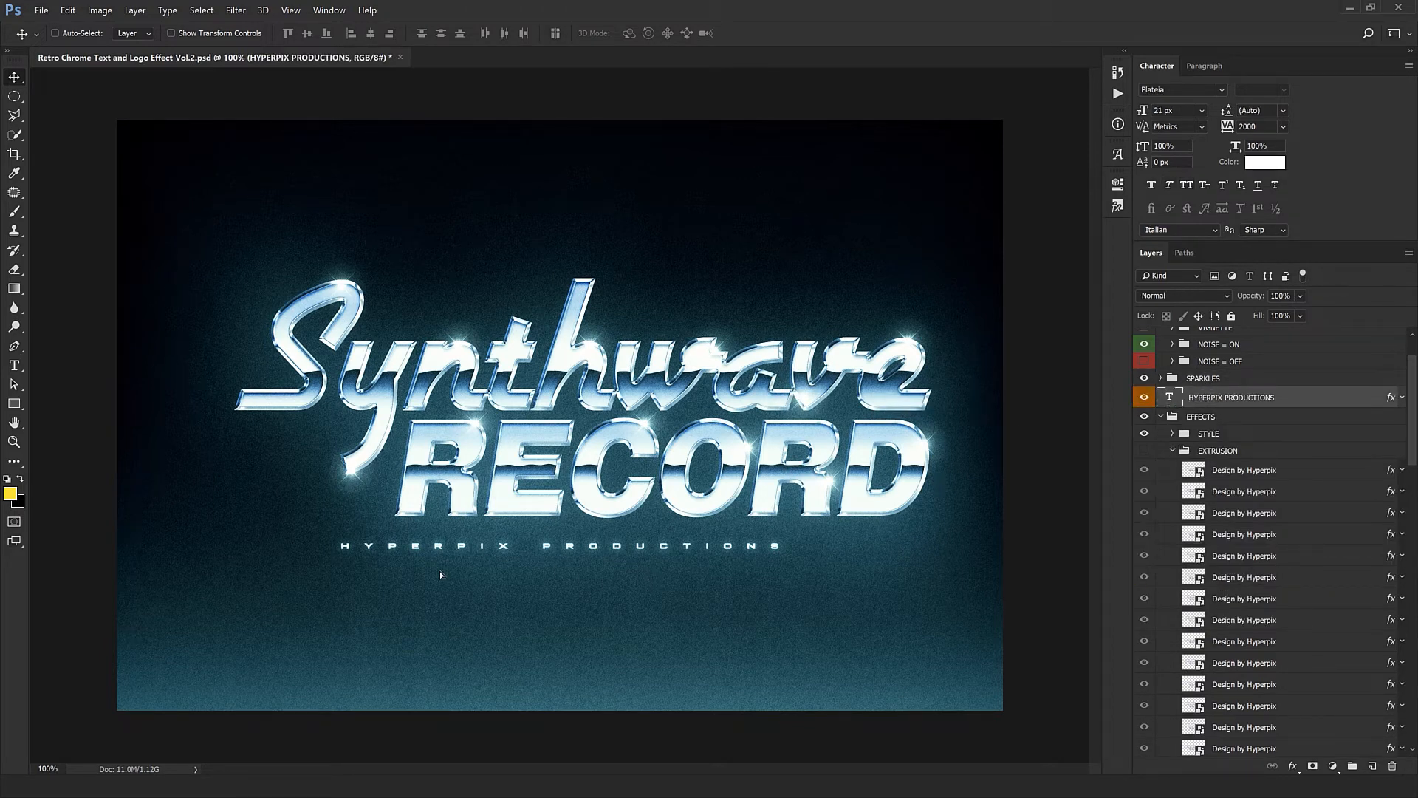
left_click_drag(493, 550, 615, 566)
double_click(1169, 399)
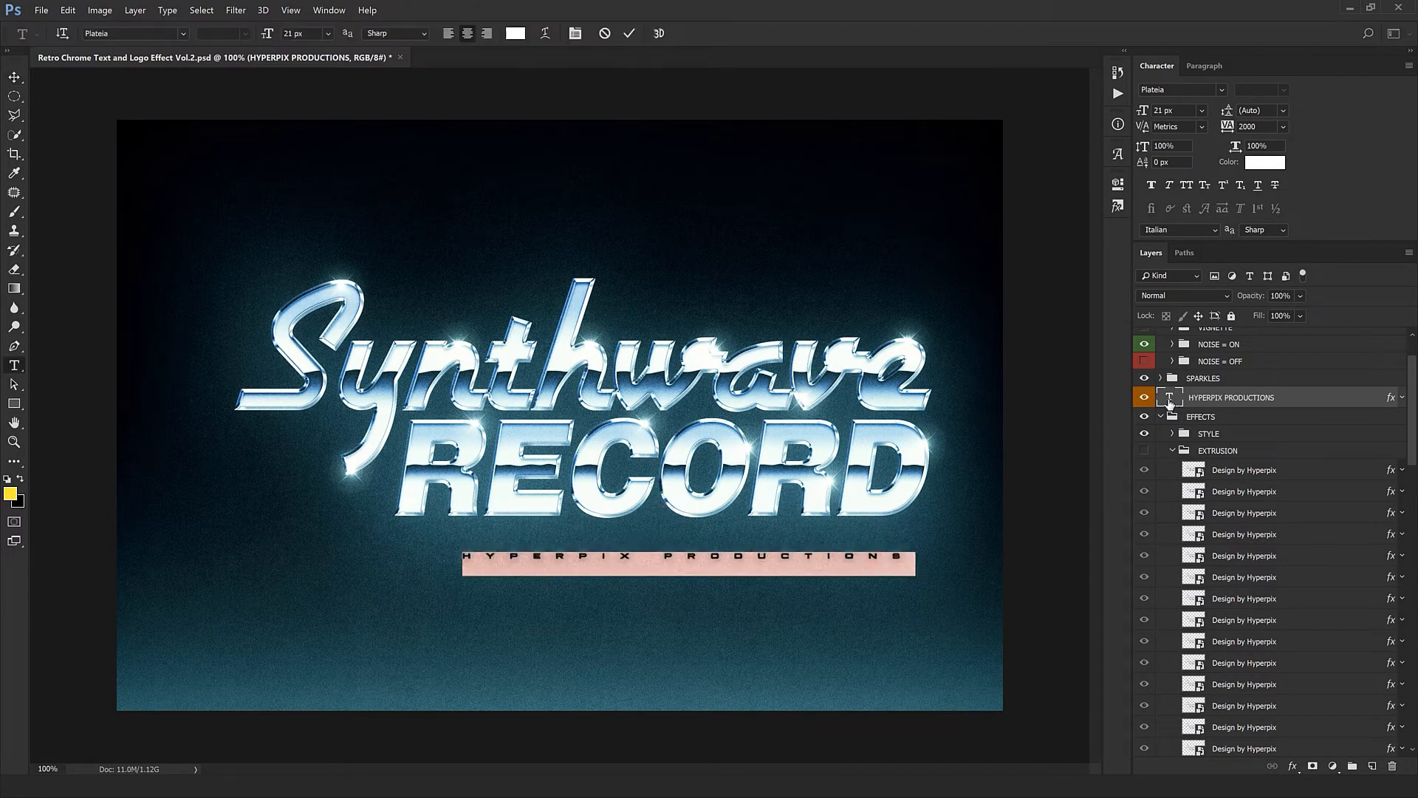
type("asda")
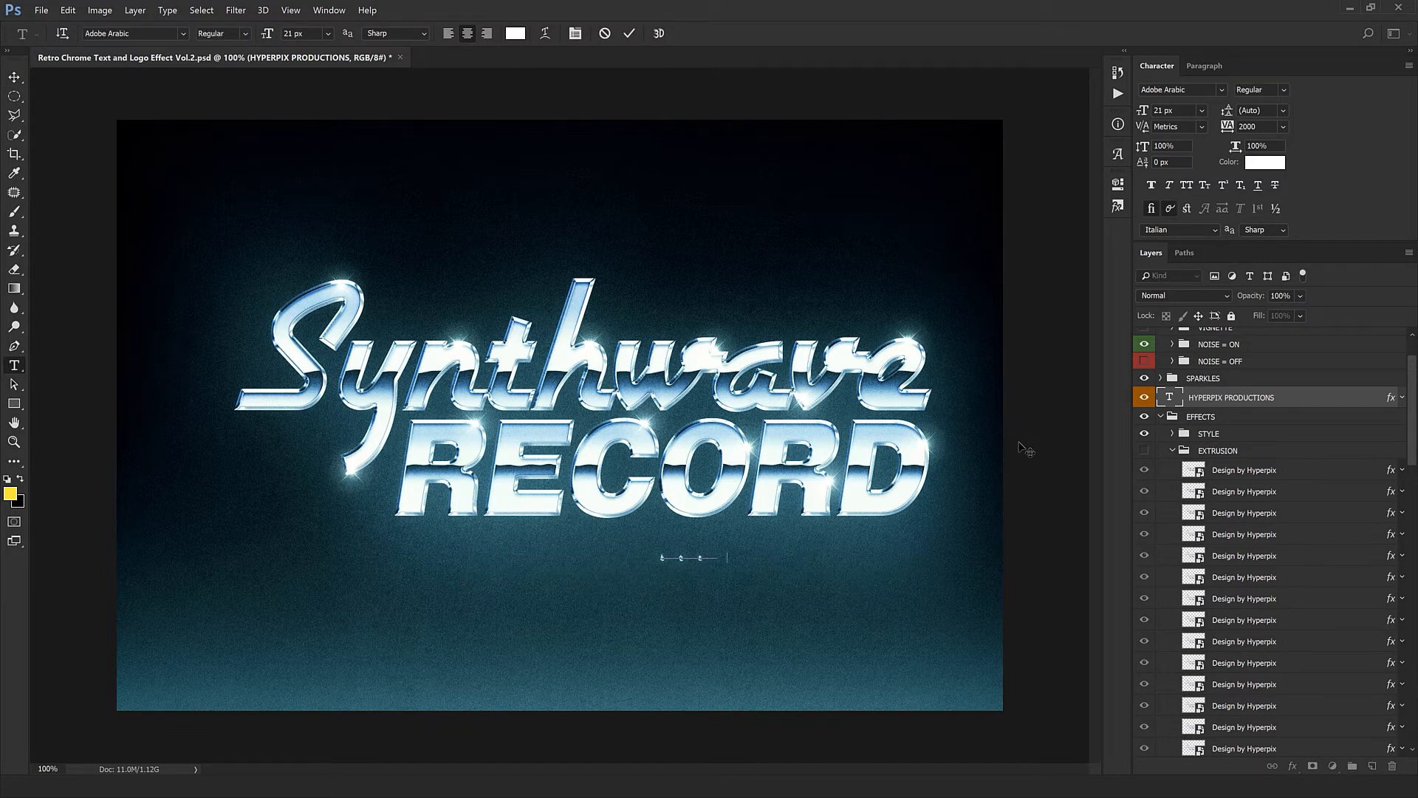
key("ctrl+z")
type("YOU")
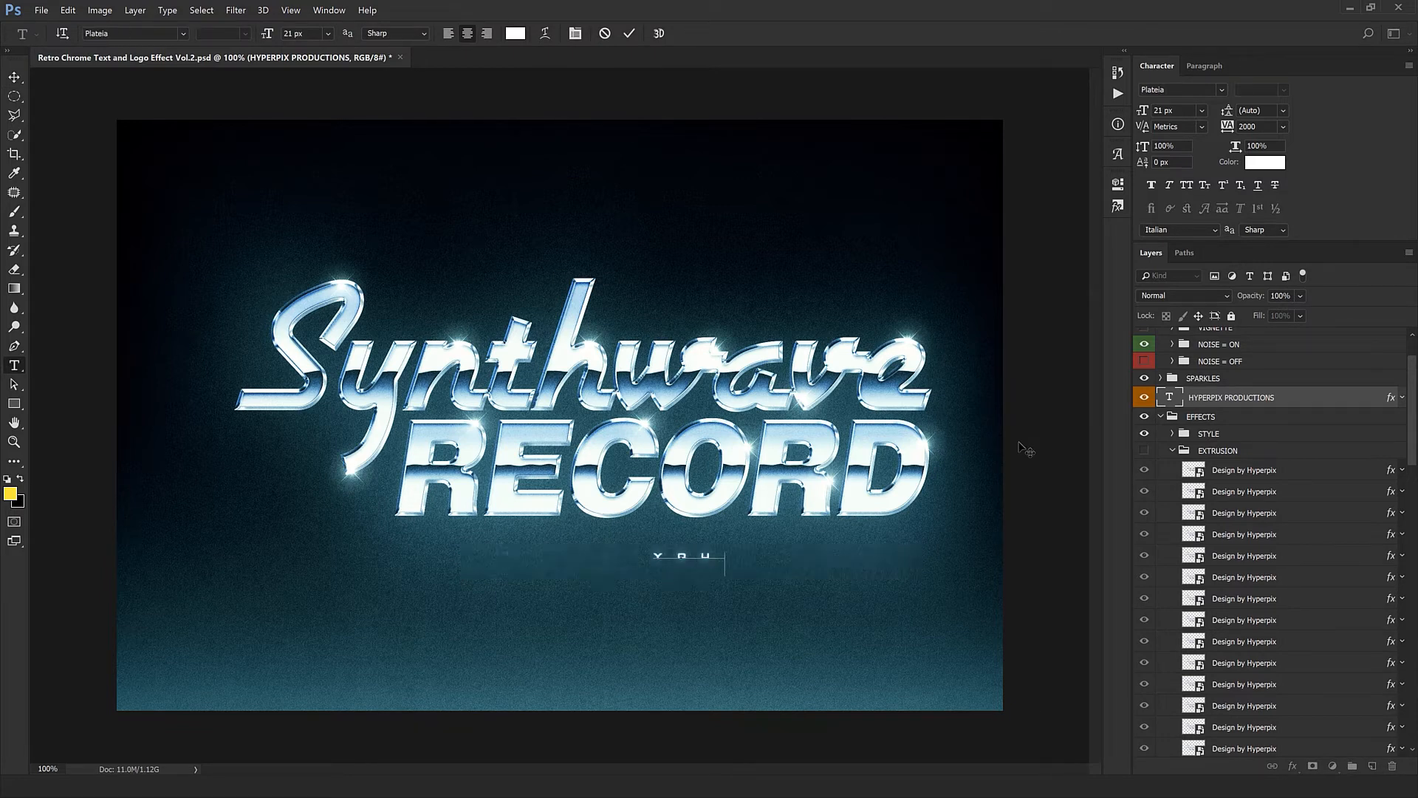
type("R DESIGN A")
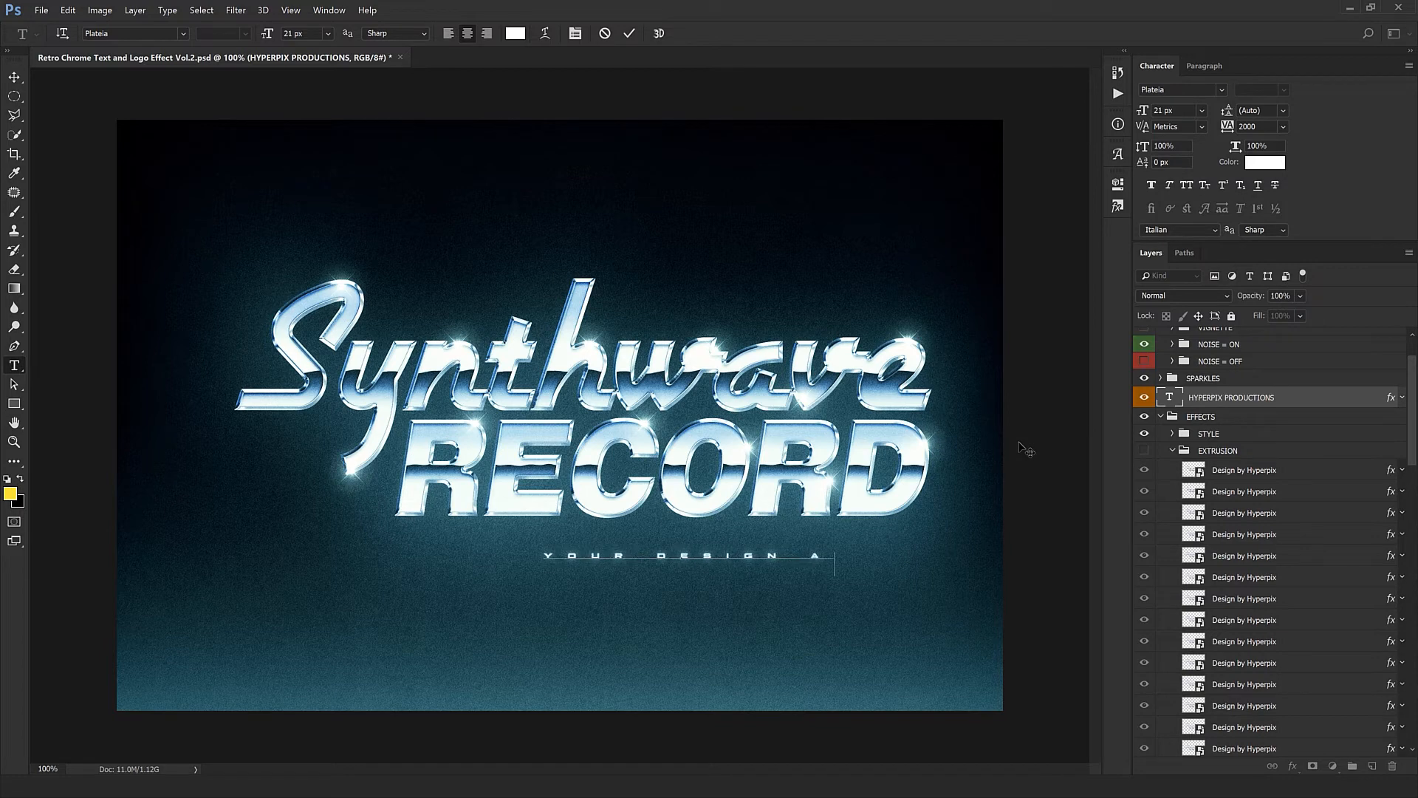
type("GENCY")
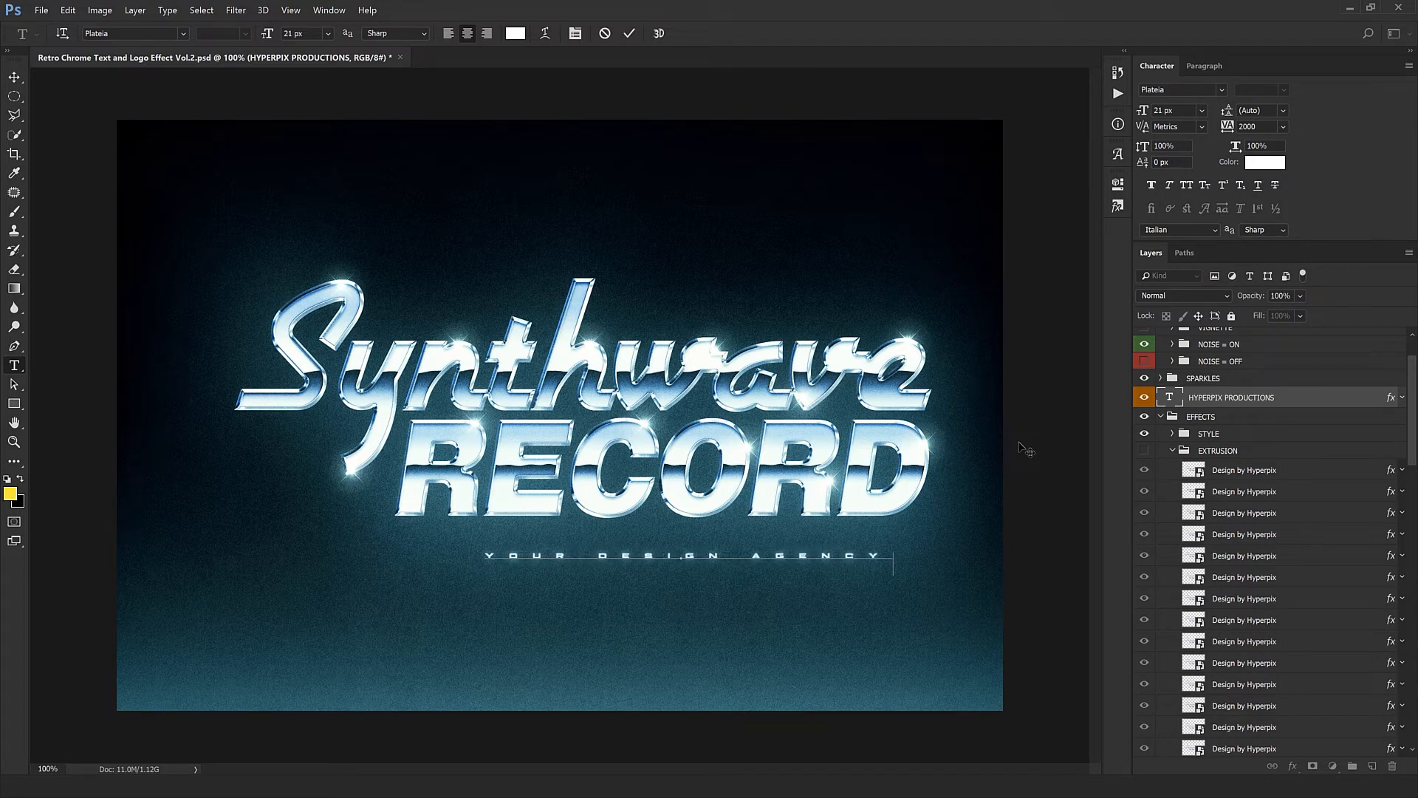
- Try reducing the whole tagline's tracking to 1800 and restore it to 2000
key("ctrl+a")
key("shift+Down")
key("shift+Down")
key("shift+Down")
key("shift+Down")
key("shift+Down")
key("shift+Down")
key("shift+Down")
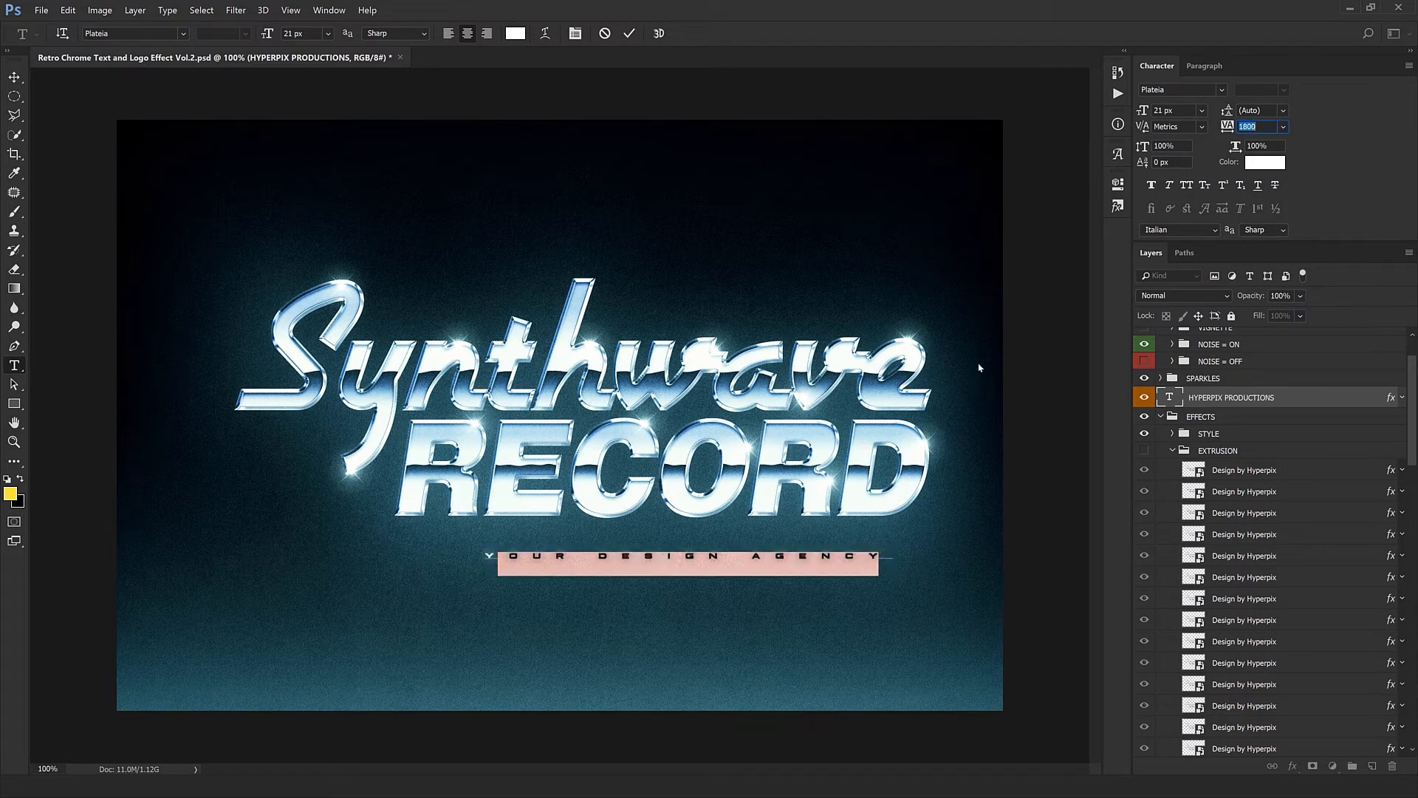
key("shift+Up")
key("shift+Up")
key("shift+Up")
key("shift+Up")
key("shift+Up")
key("shift+Up")
key("shift+Up")
- Commit the tagline text and move it slightly left and up so it sits beneath RECORD
key("Return")
key("ctrl+Return")
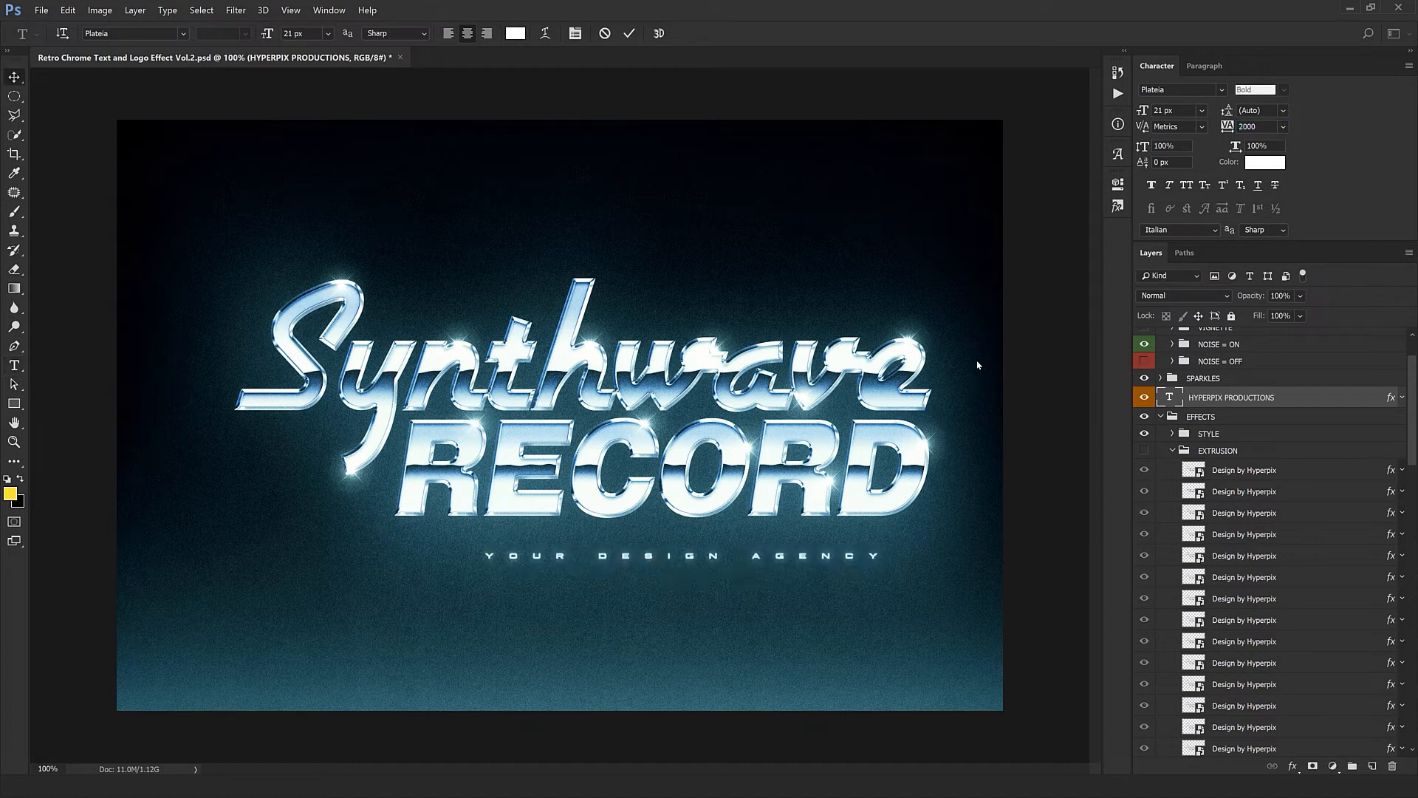
key("v")
left_click_drag(805, 634, 768, 627)
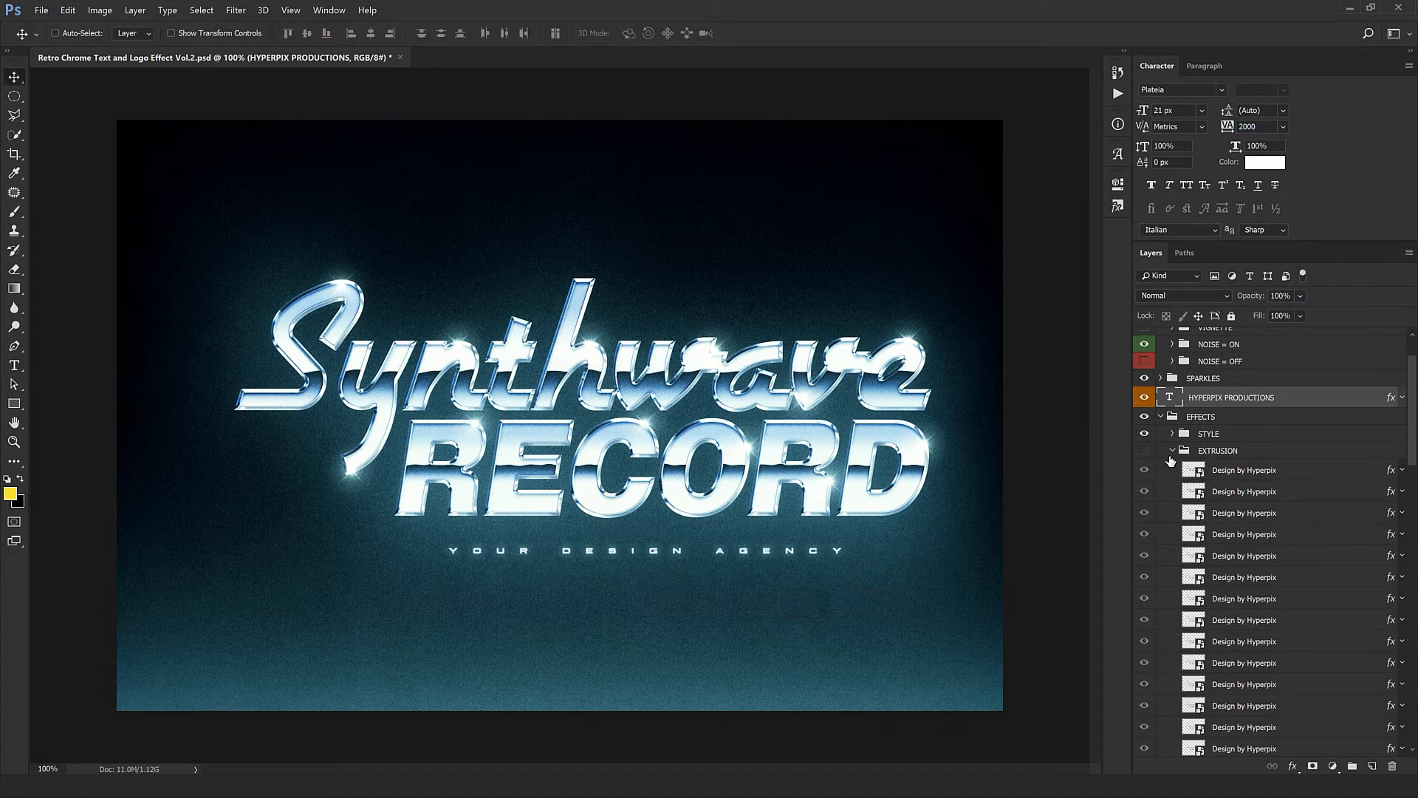
- Collapse the EXTRUSION group and toggle the OUTER GLOW group off and on to compare the design without its glow
left_click(1173, 451)
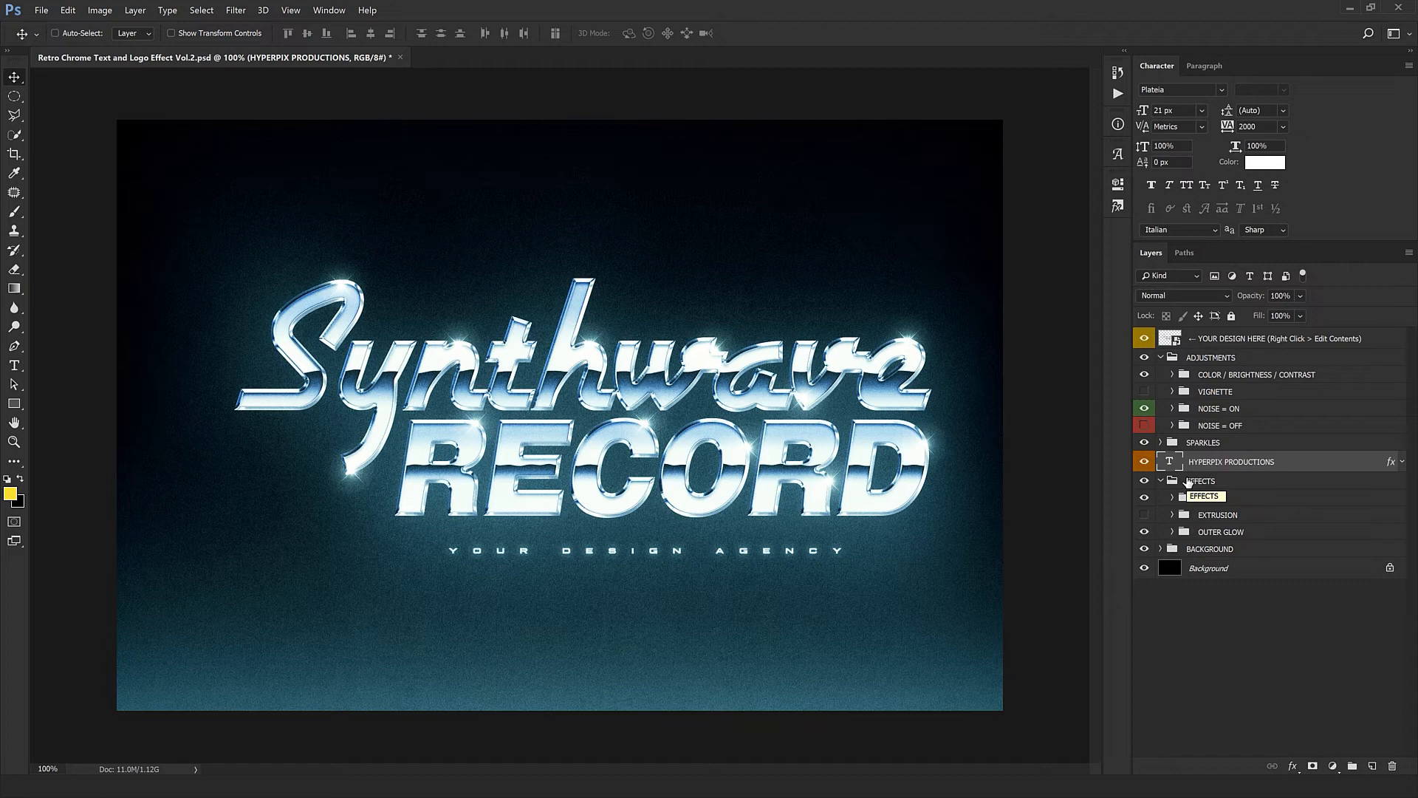
left_click(1146, 533)
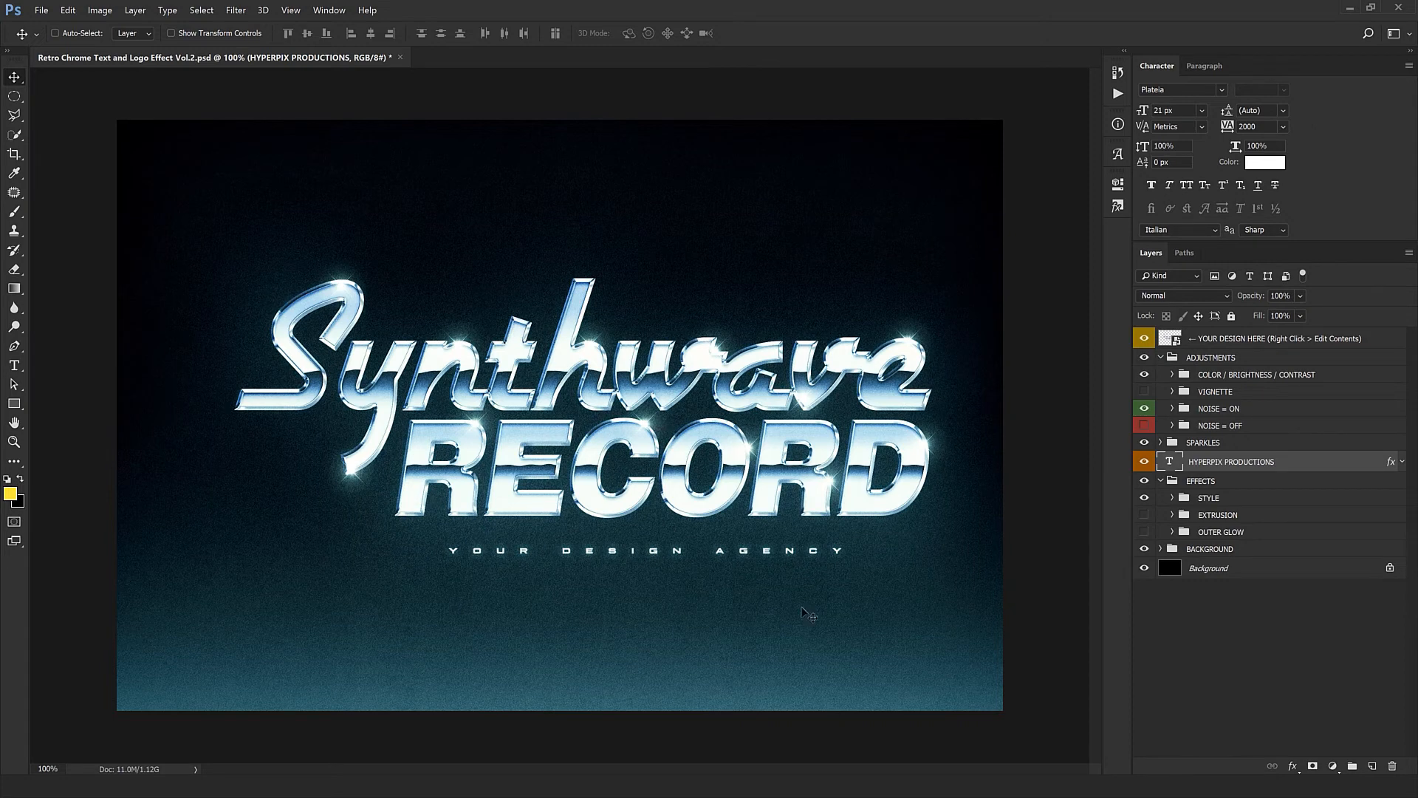
left_click(1146, 533)
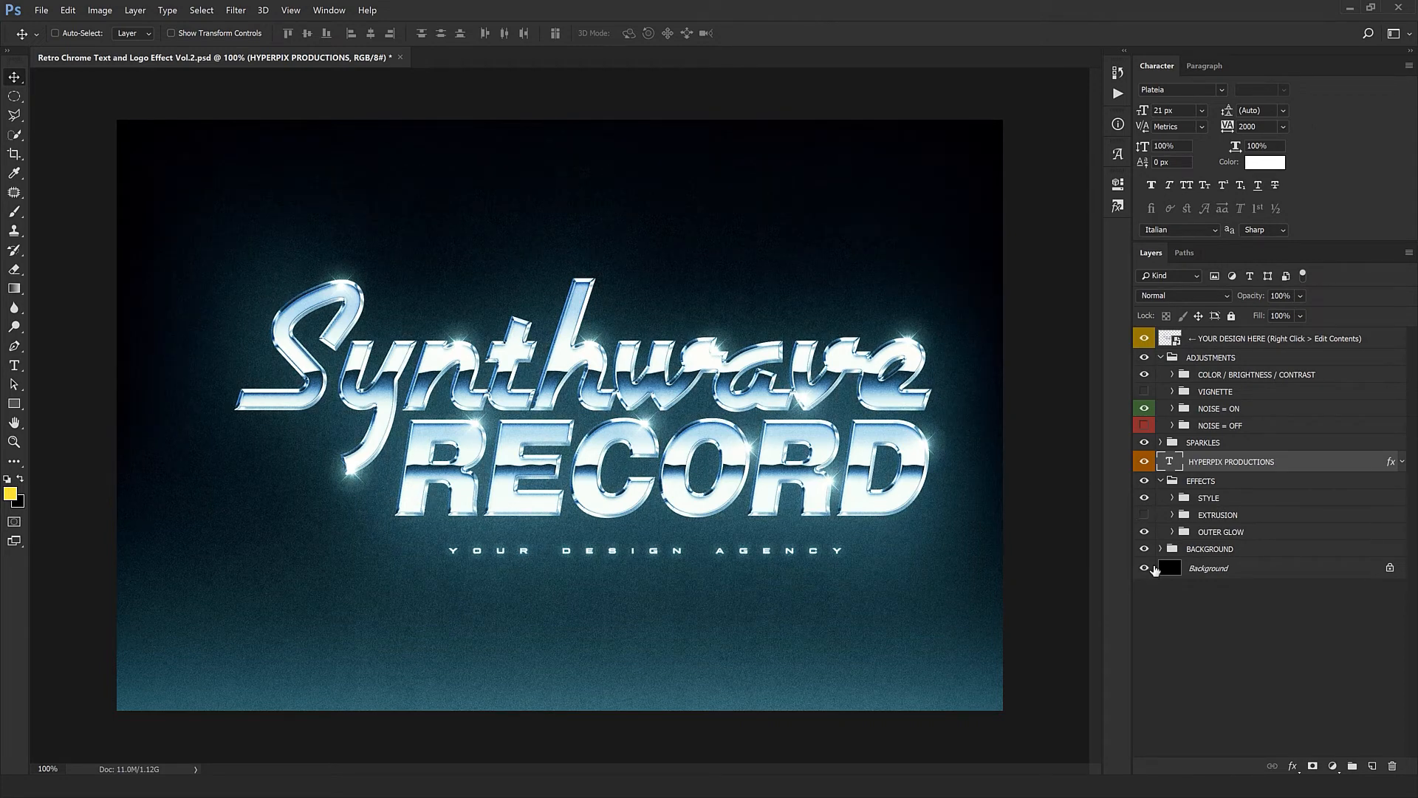
- Inspect the BACKGROUND group by hiding and restoring both Gradient layers, and collapse the group
left_click(1160, 550)
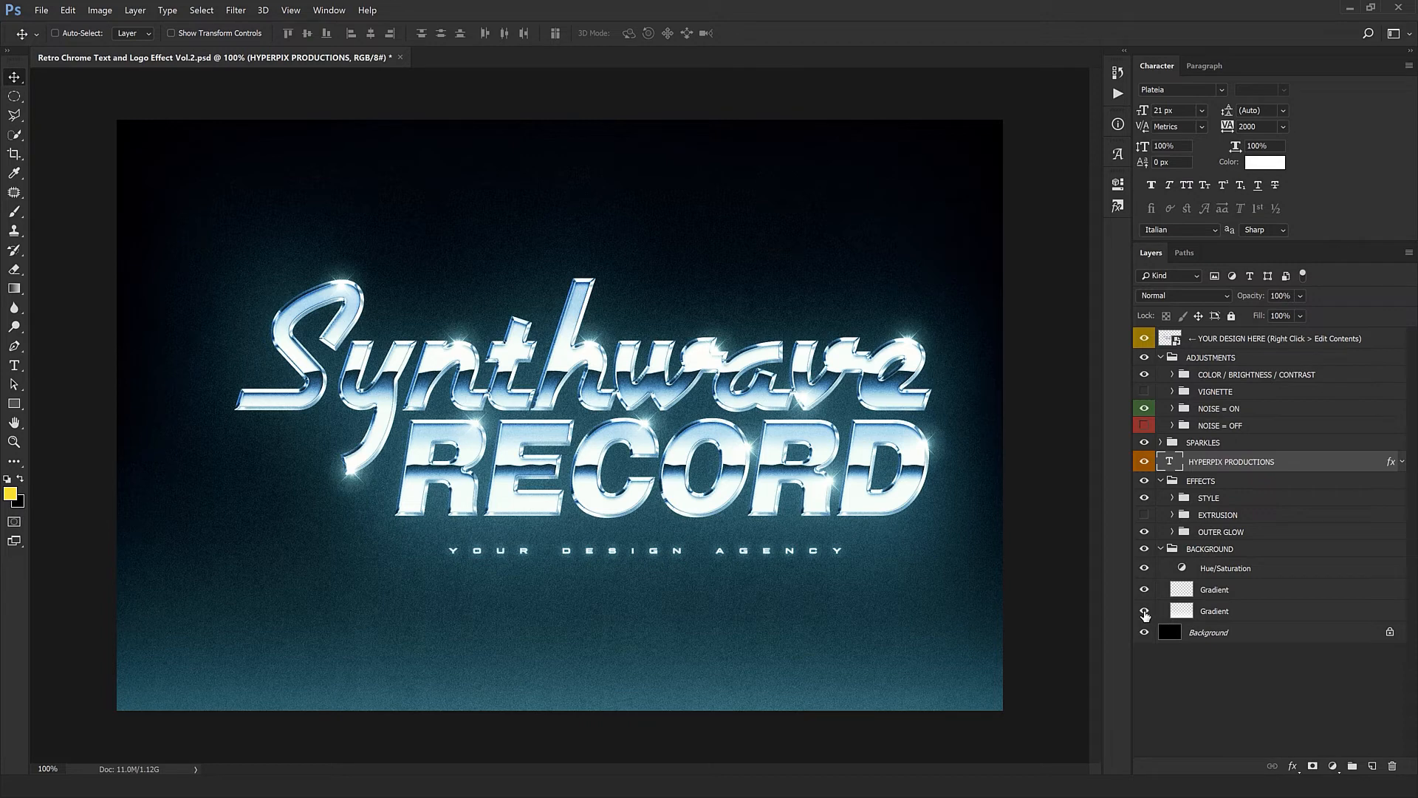
left_click(1144, 611)
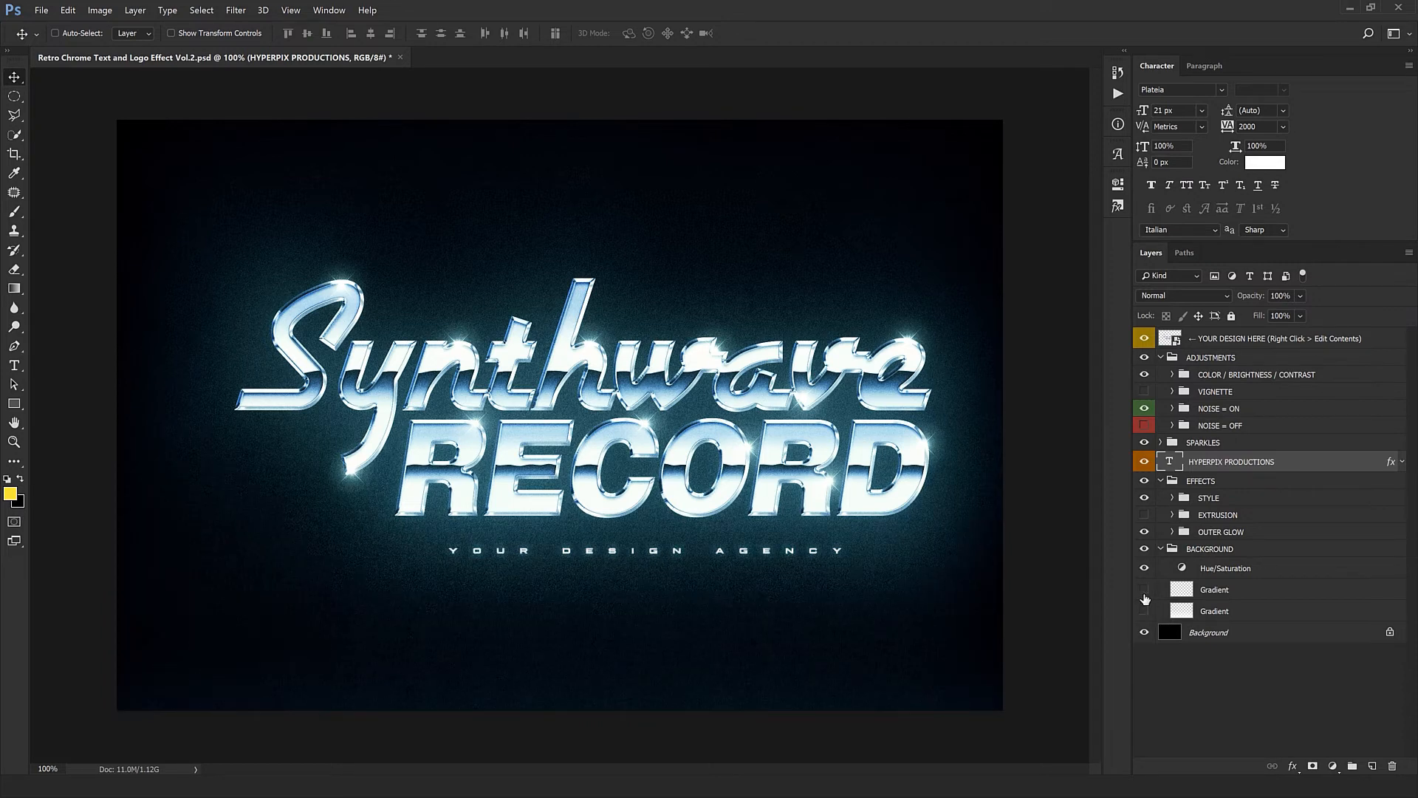
left_click(1144, 593)
left_click(1144, 611)
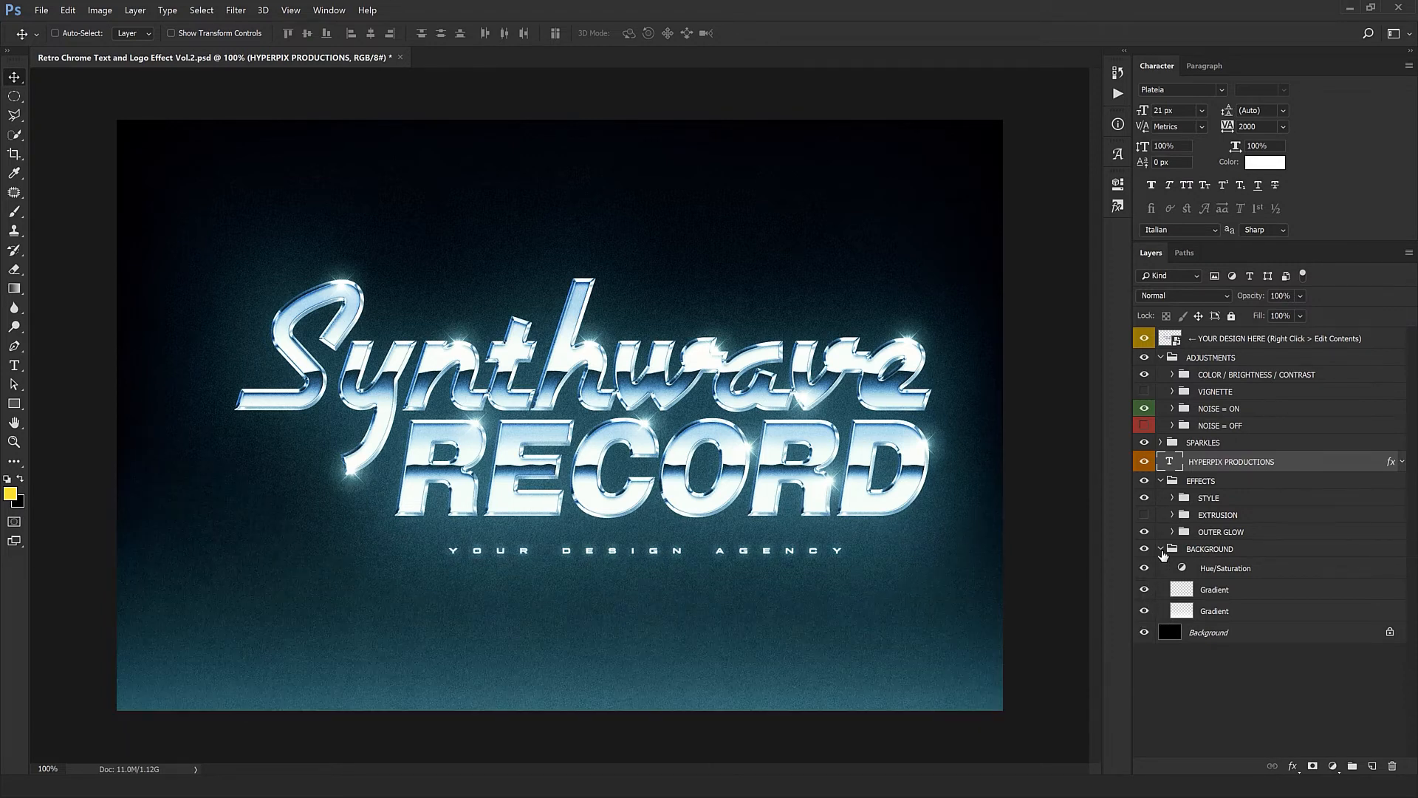
left_click(1162, 551)
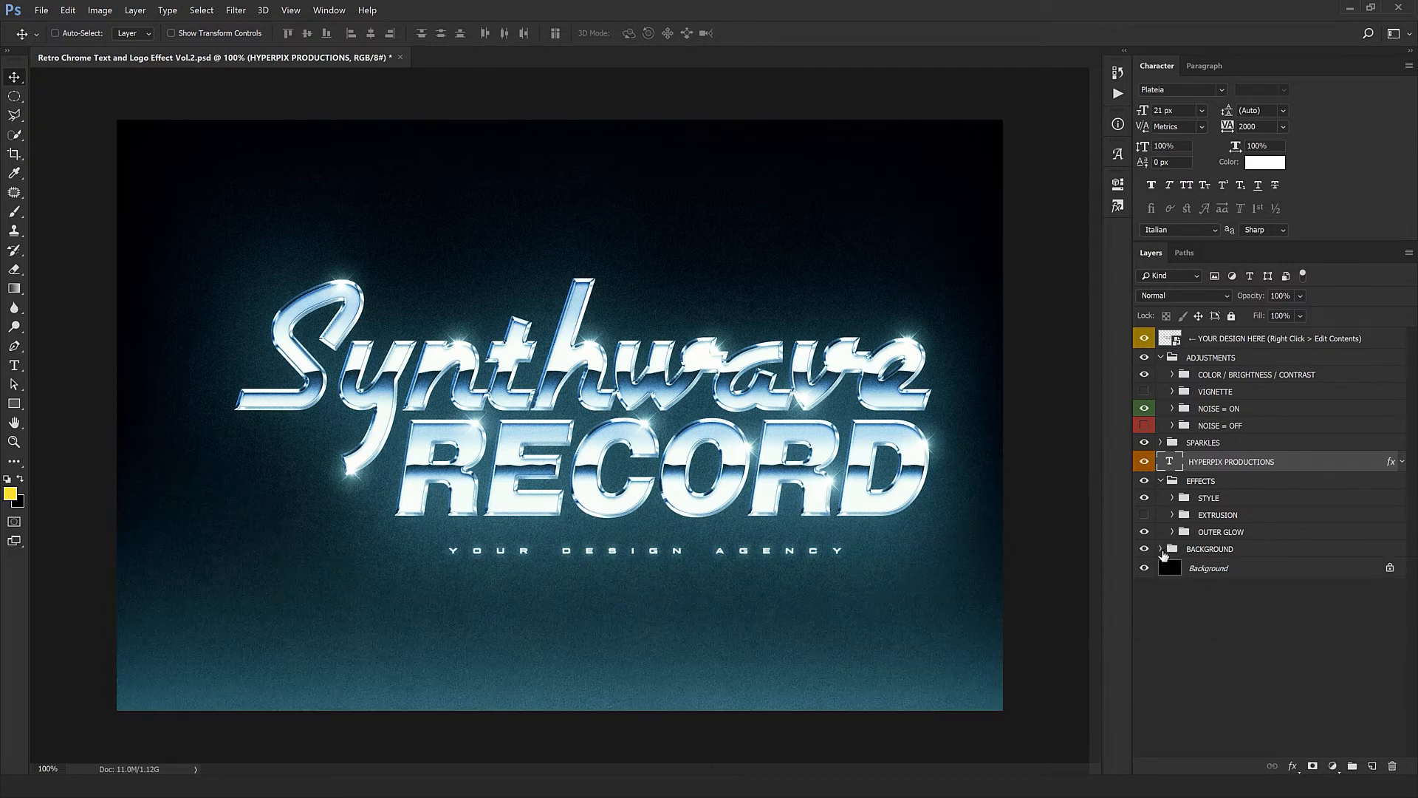
- Show the EXTRUSION group and nudge the tagline down below the extruded letters, collapsing the ADJUSTMENTS and EFFECTS groups
left_click(1145, 516)
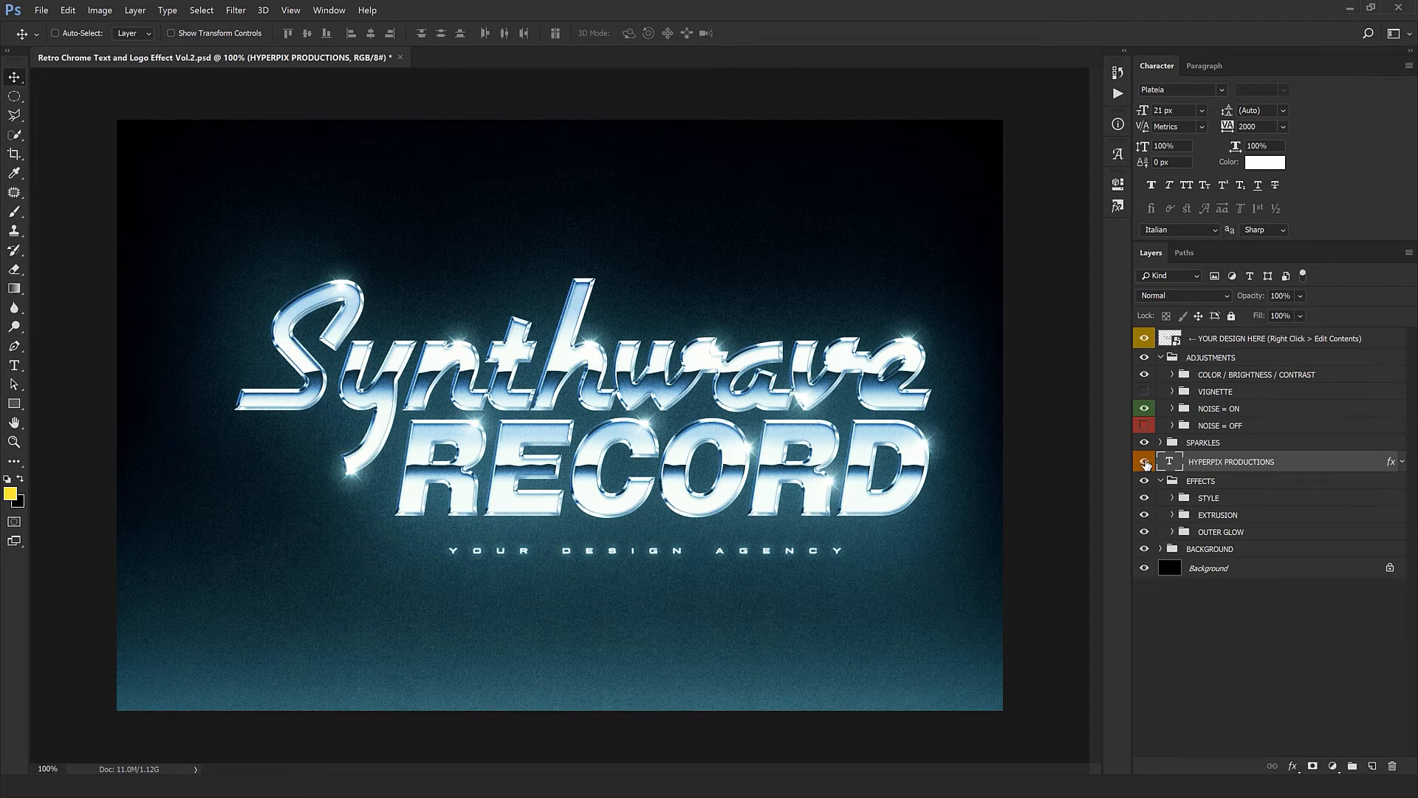
left_click(1162, 357)
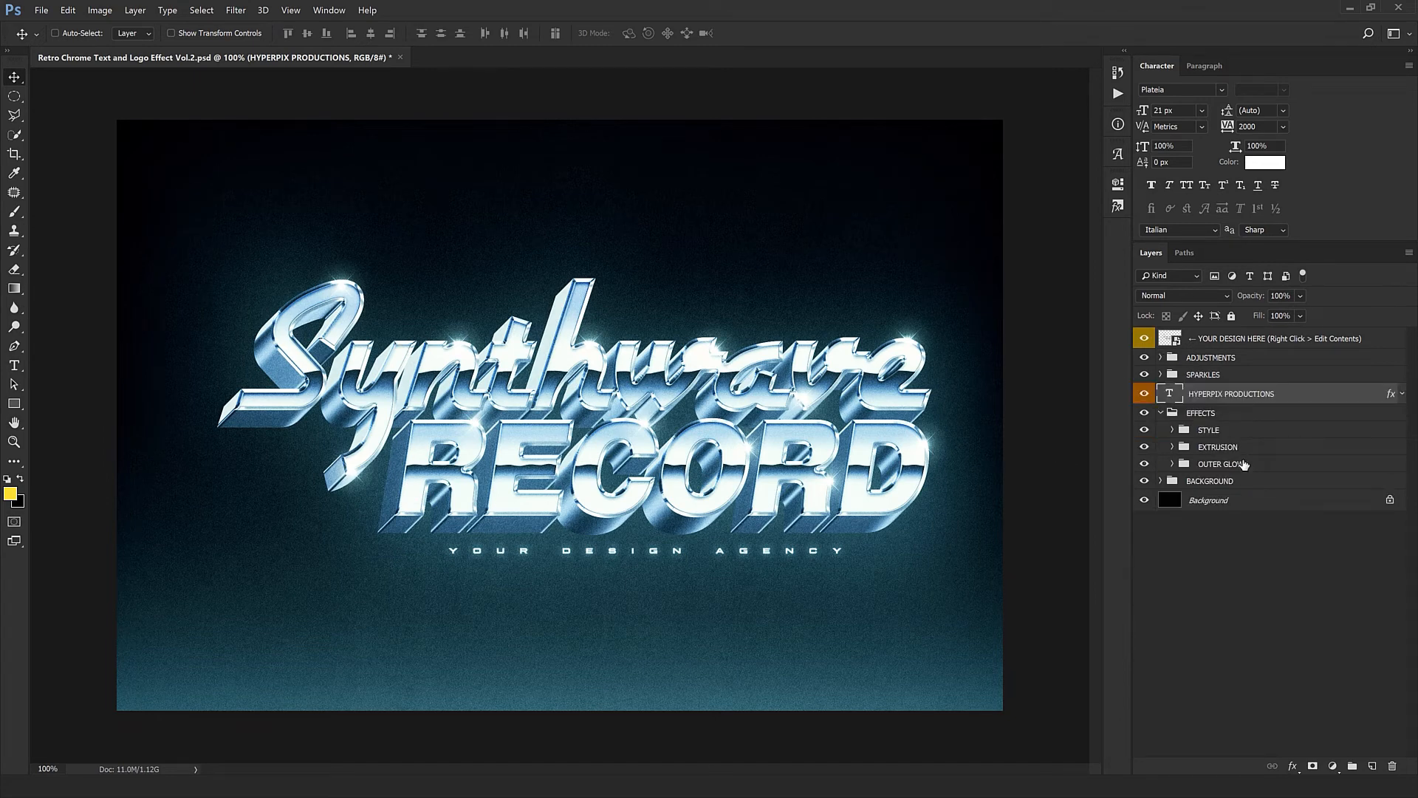
key("shift+Down")
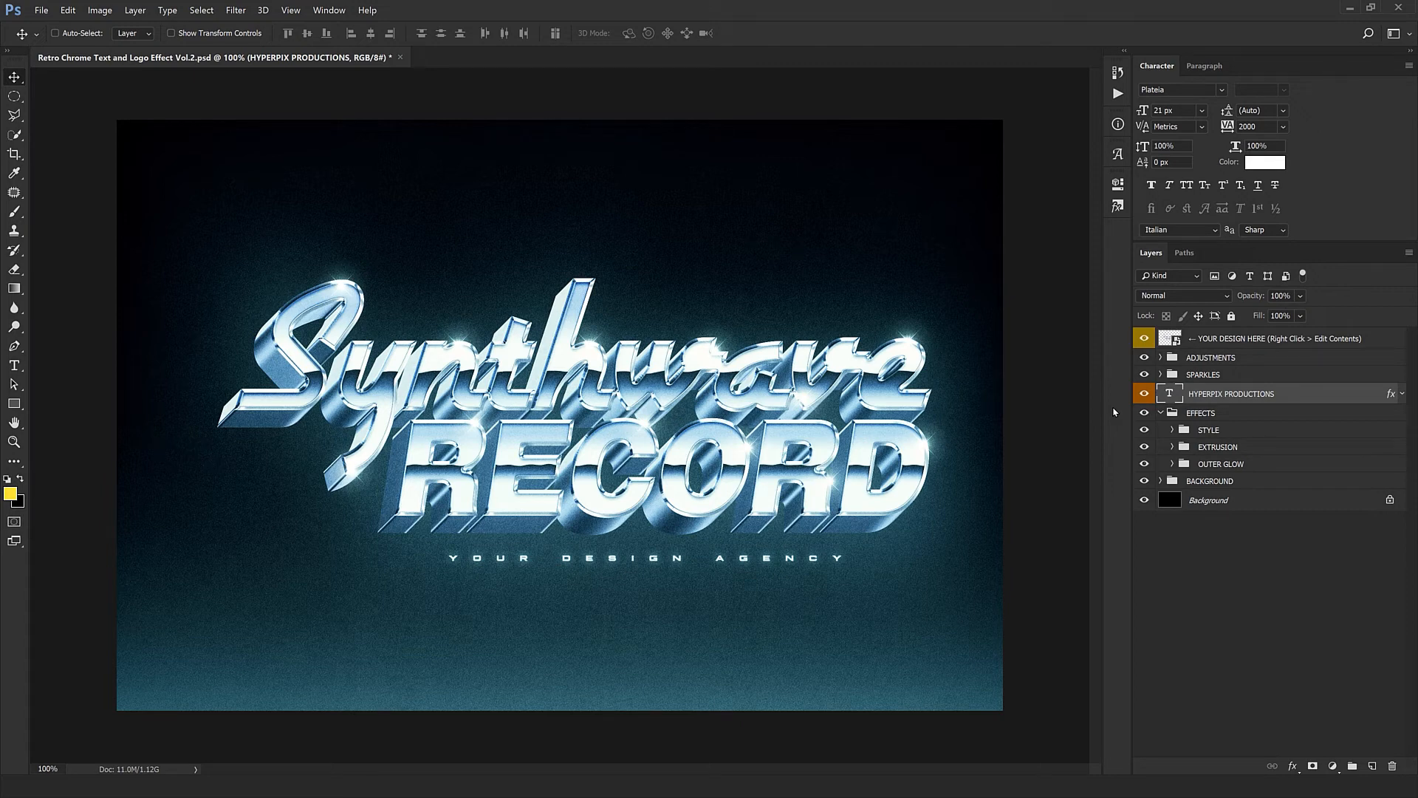
left_click(1161, 413)
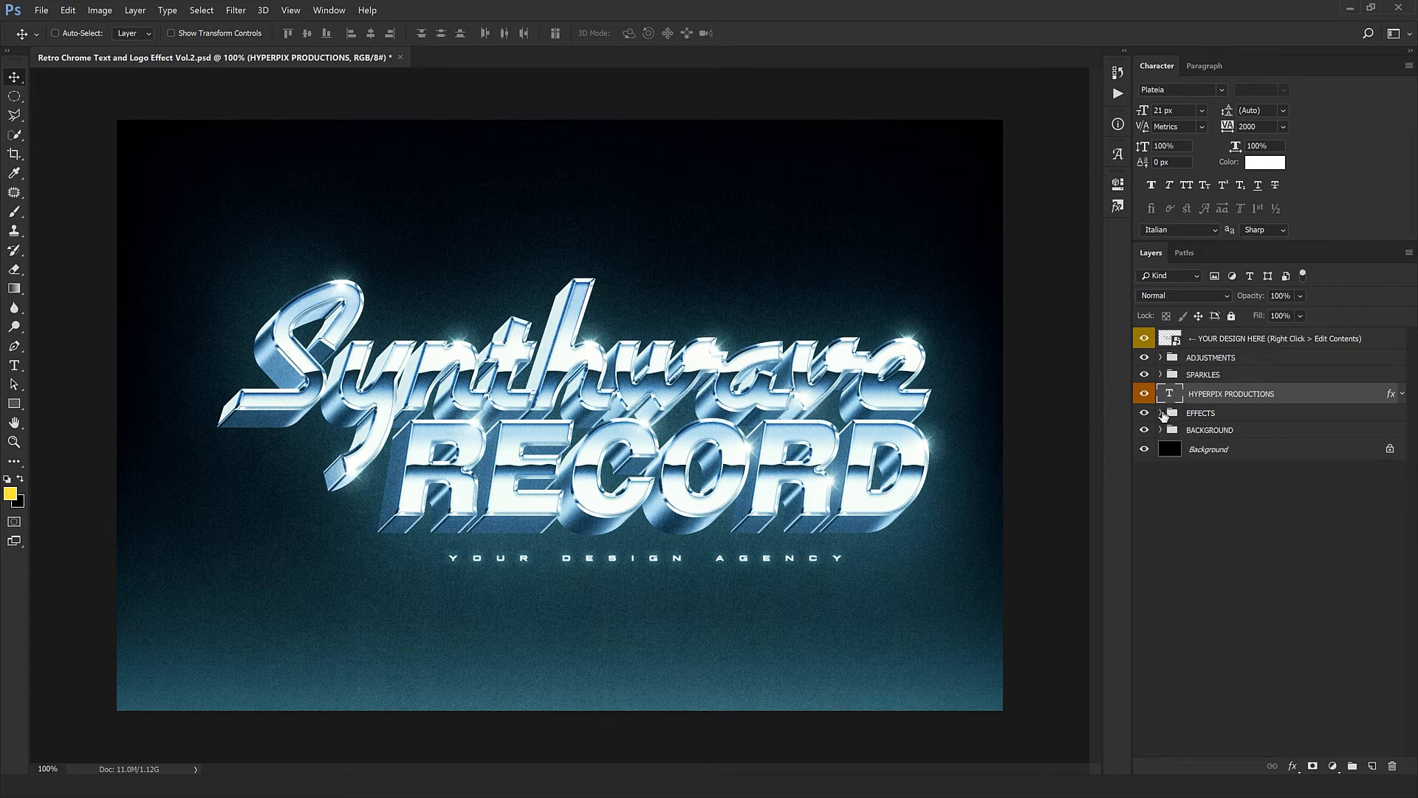
- Open the YOUR DESIGN HERE smart object, bring in the Coca-Cola logo from 1.png and transform it to fit the canvas
left_click(1217, 341)
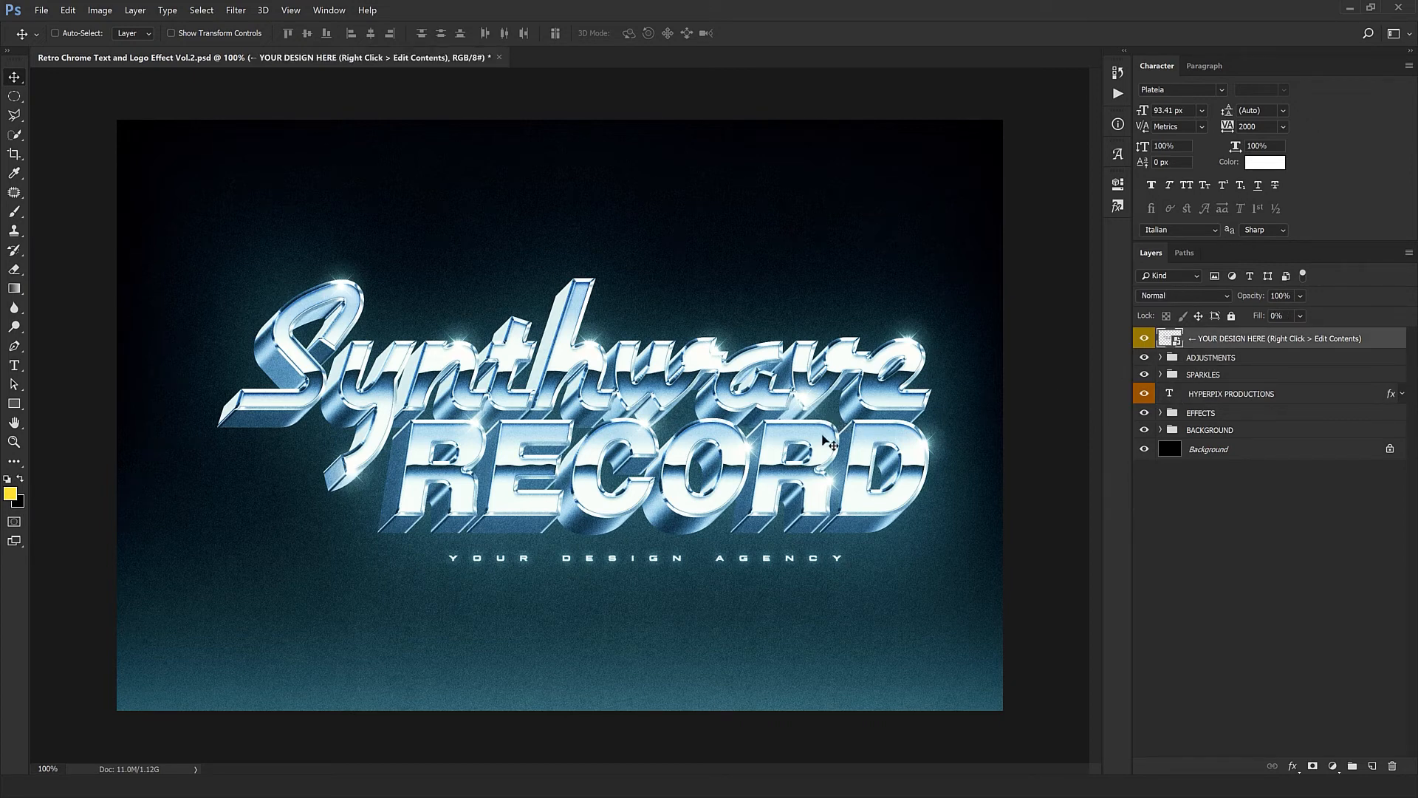
double_click(1173, 341)
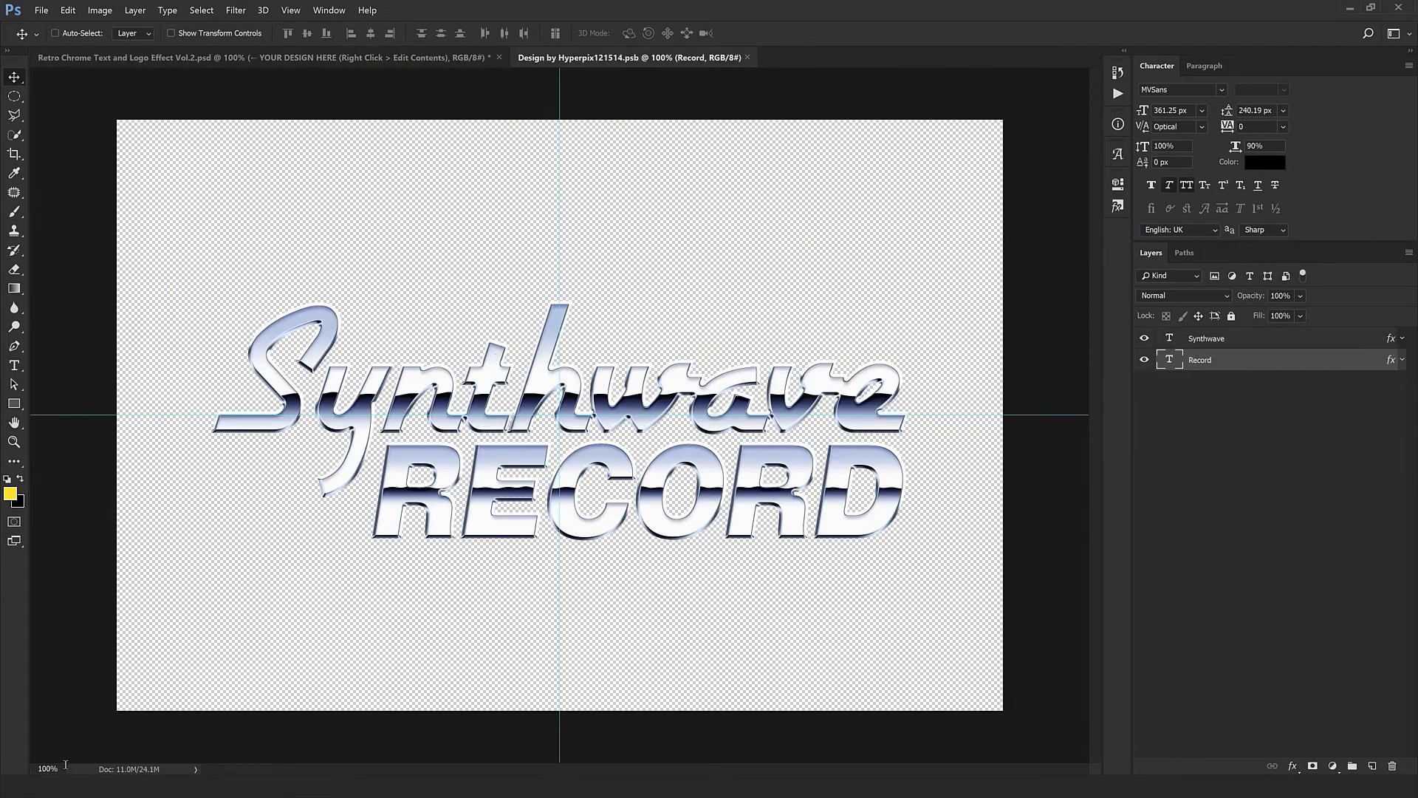
left_click(68, 787)
left_click_drag(123, 96, 496, 155)
left_click_drag(750, 291, 714, 376)
key("ctrl+t")
key("Return")
- Delete the Record text layer and move the Synthwave text below the Coca-Cola logo
left_click(1231, 382)
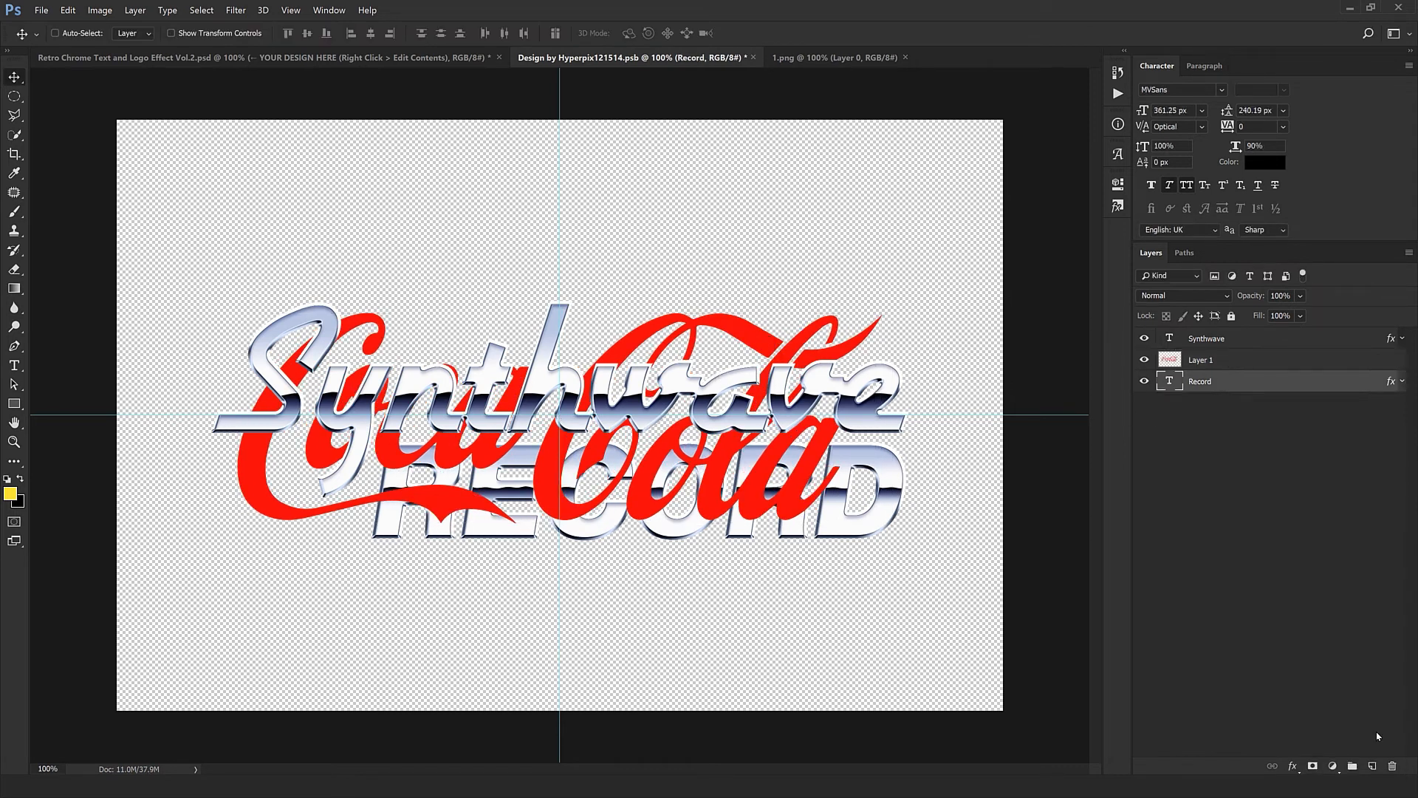
left_click(1393, 767)
left_click(1340, 344)
left_click_drag(839, 390, 829, 612)
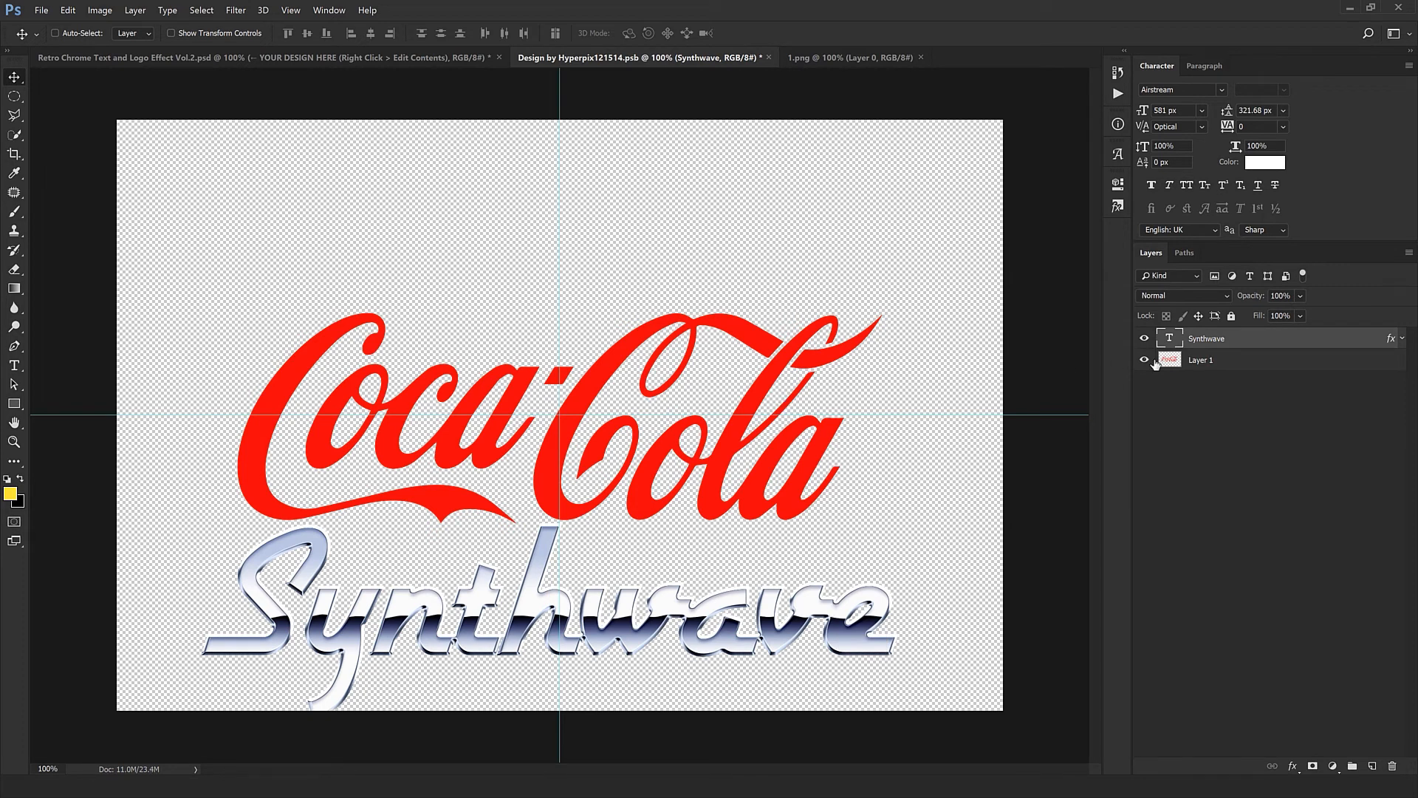
- Copy the Synthwave layer's style onto the Coca-Cola logo layer and delete the Synthwave layer
right_click(1371, 343)
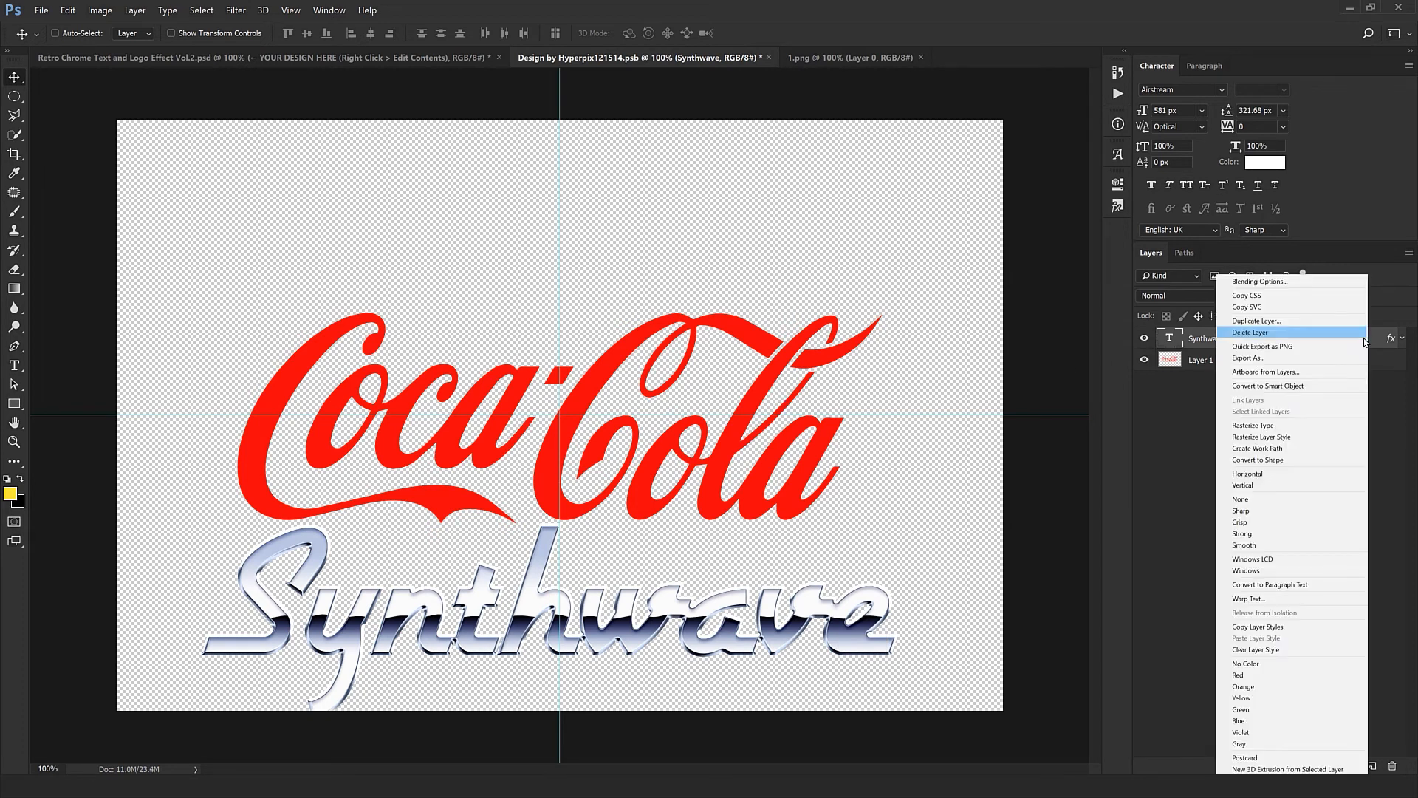
left_click(1273, 627)
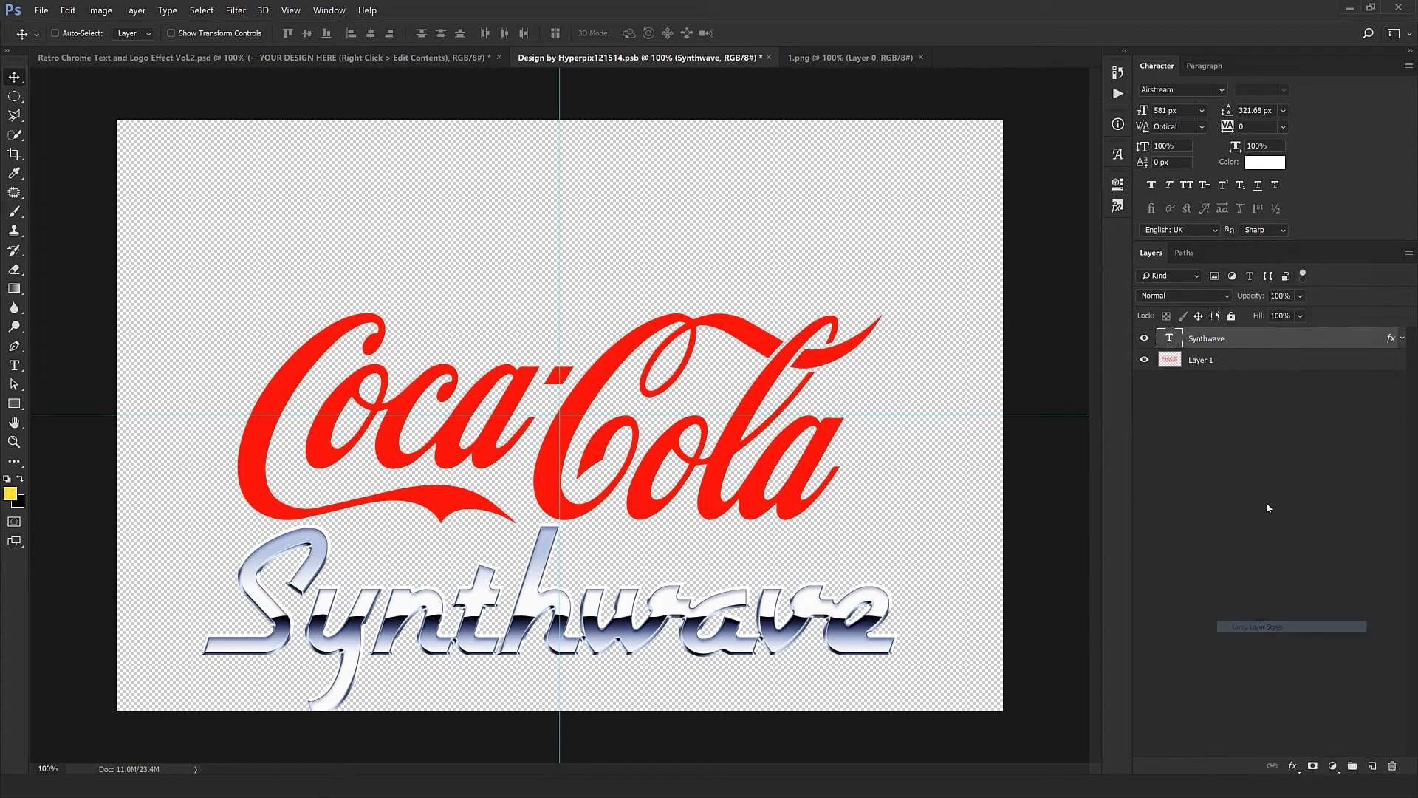
left_click(1263, 365)
right_click(1257, 366)
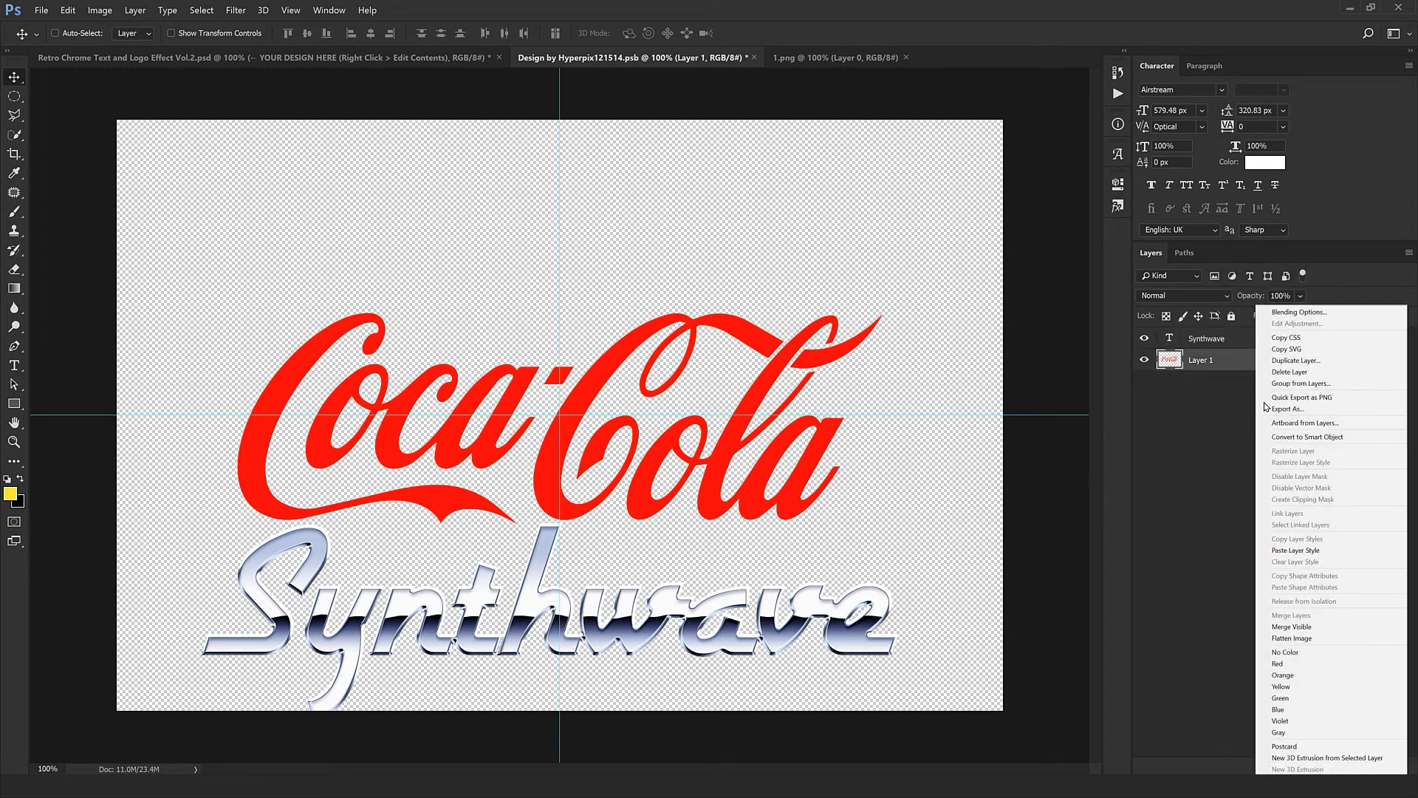
left_click(1293, 550)
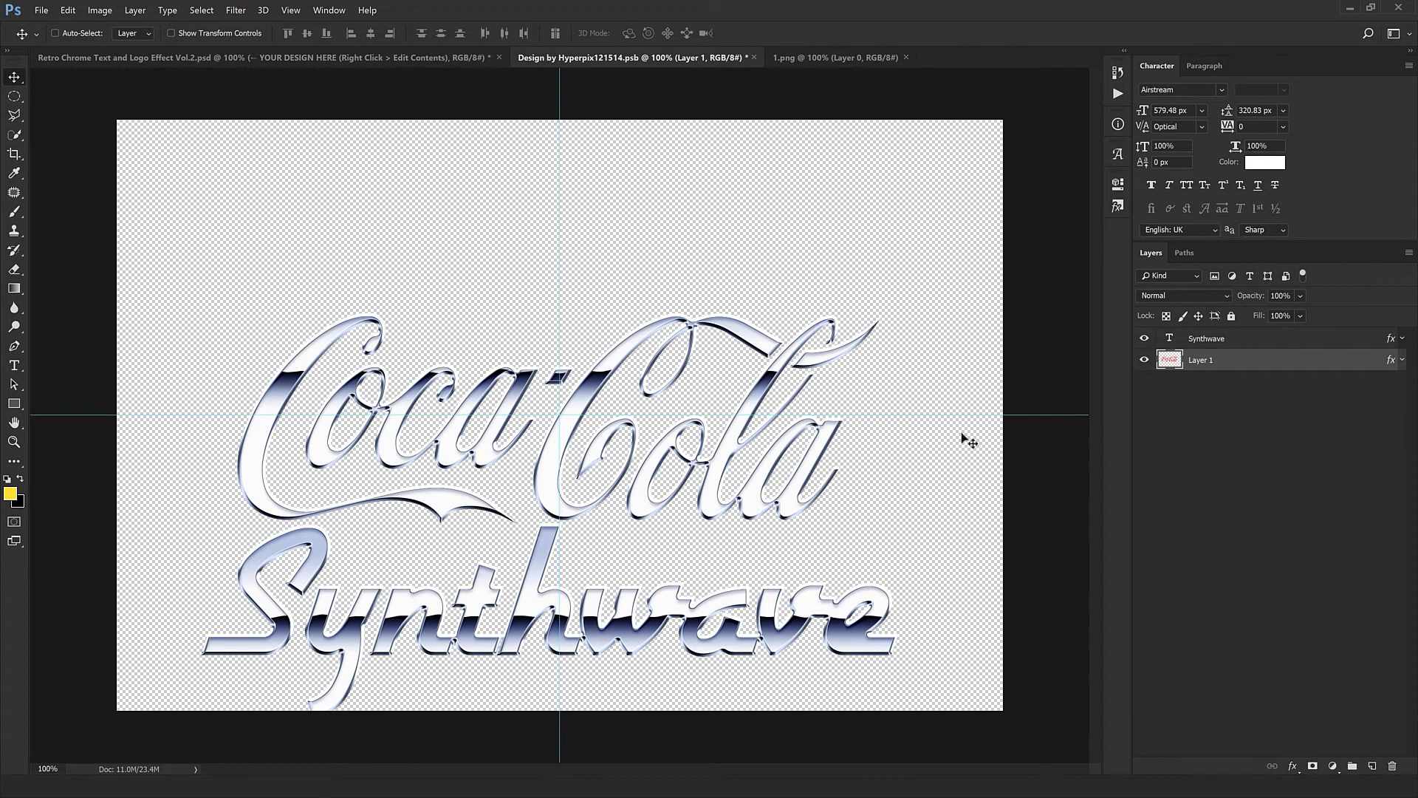
left_click(1307, 340)
left_click(1393, 766)
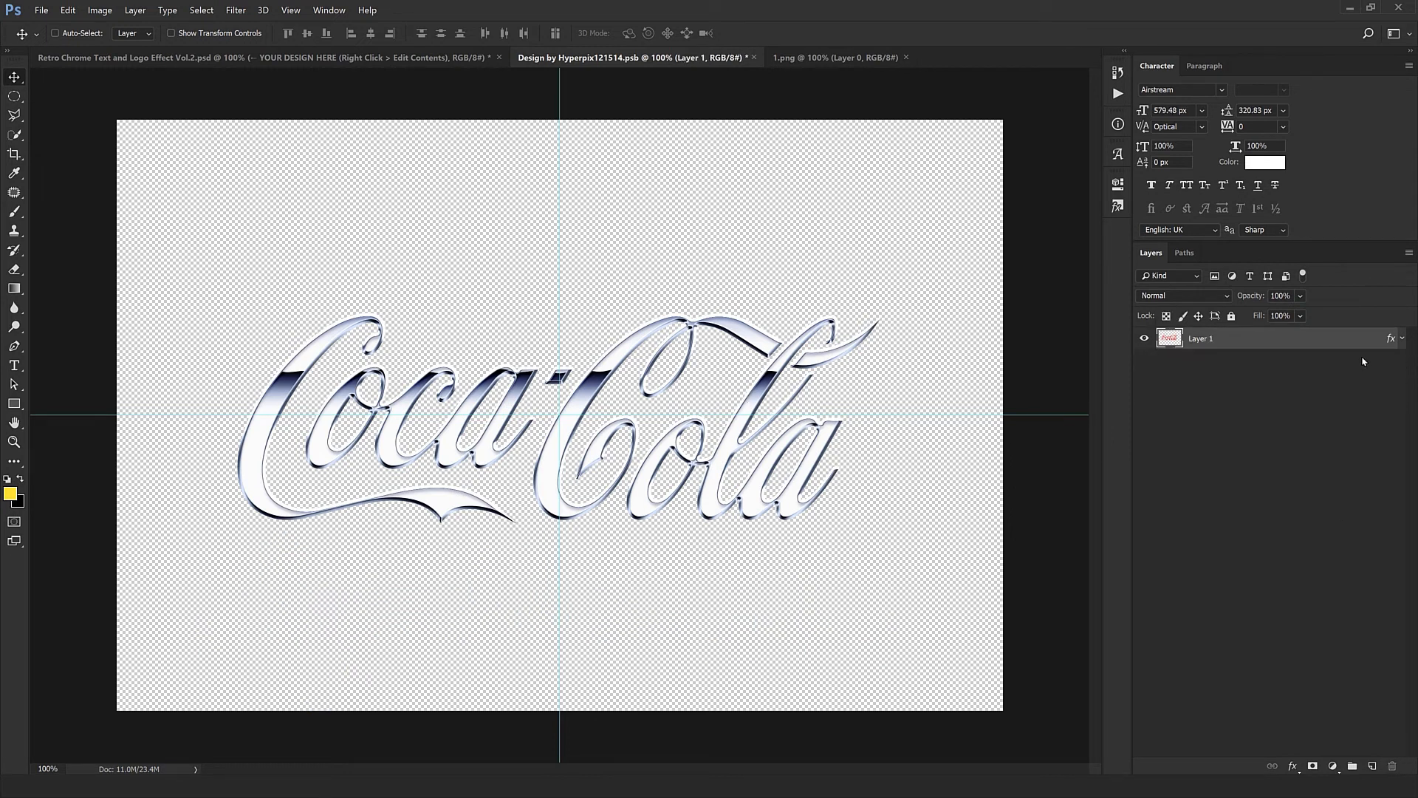
- Reposition the logo's Pattern Overlay so the dark chrome horizon band runs through the lower part of the letters
double_click(1391, 342)
left_click(880, 687)
left_click_drag(747, 315, 635, 379)
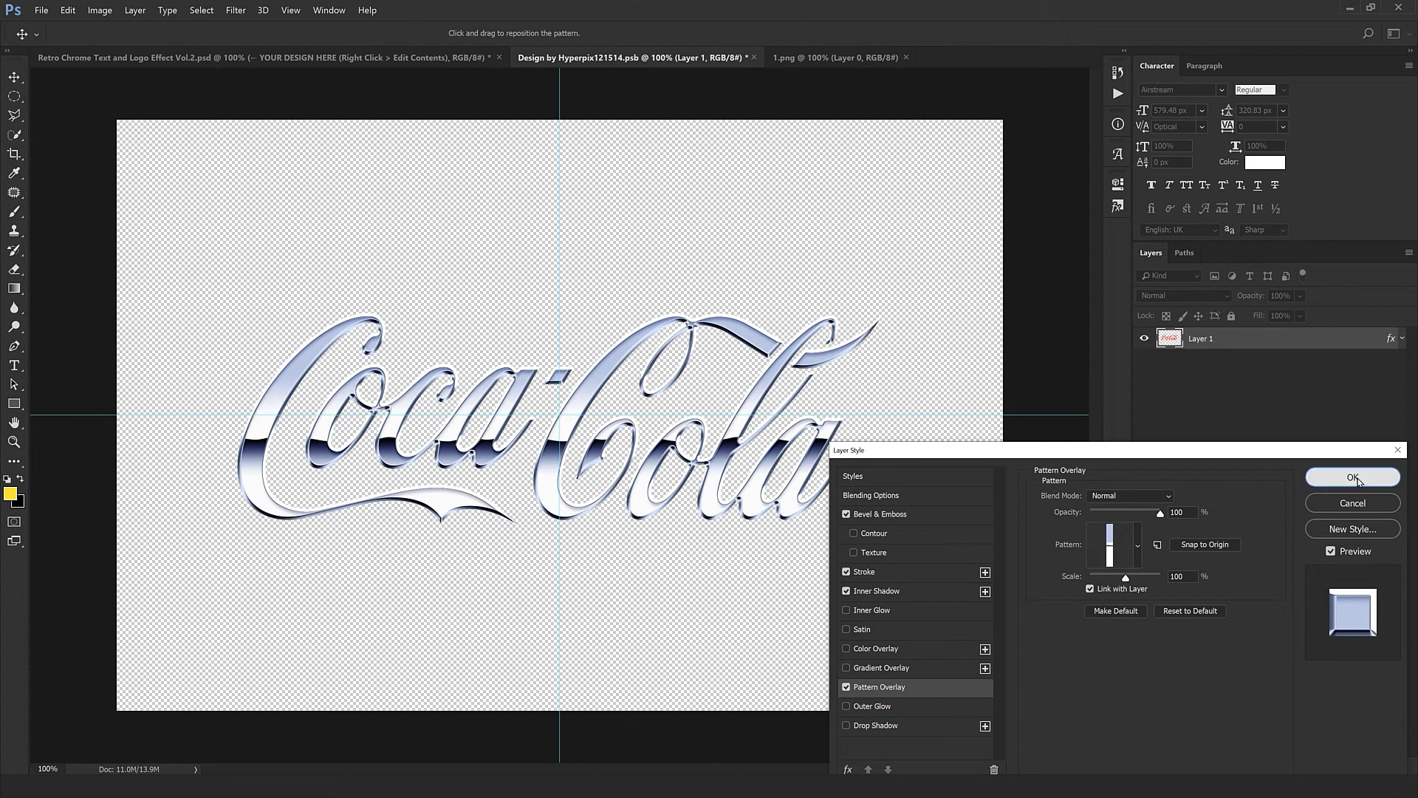
left_click(1333, 477)
- Close 1.png, and save and close the smart object to update the main design
left_click(906, 56)
left_click(757, 57)
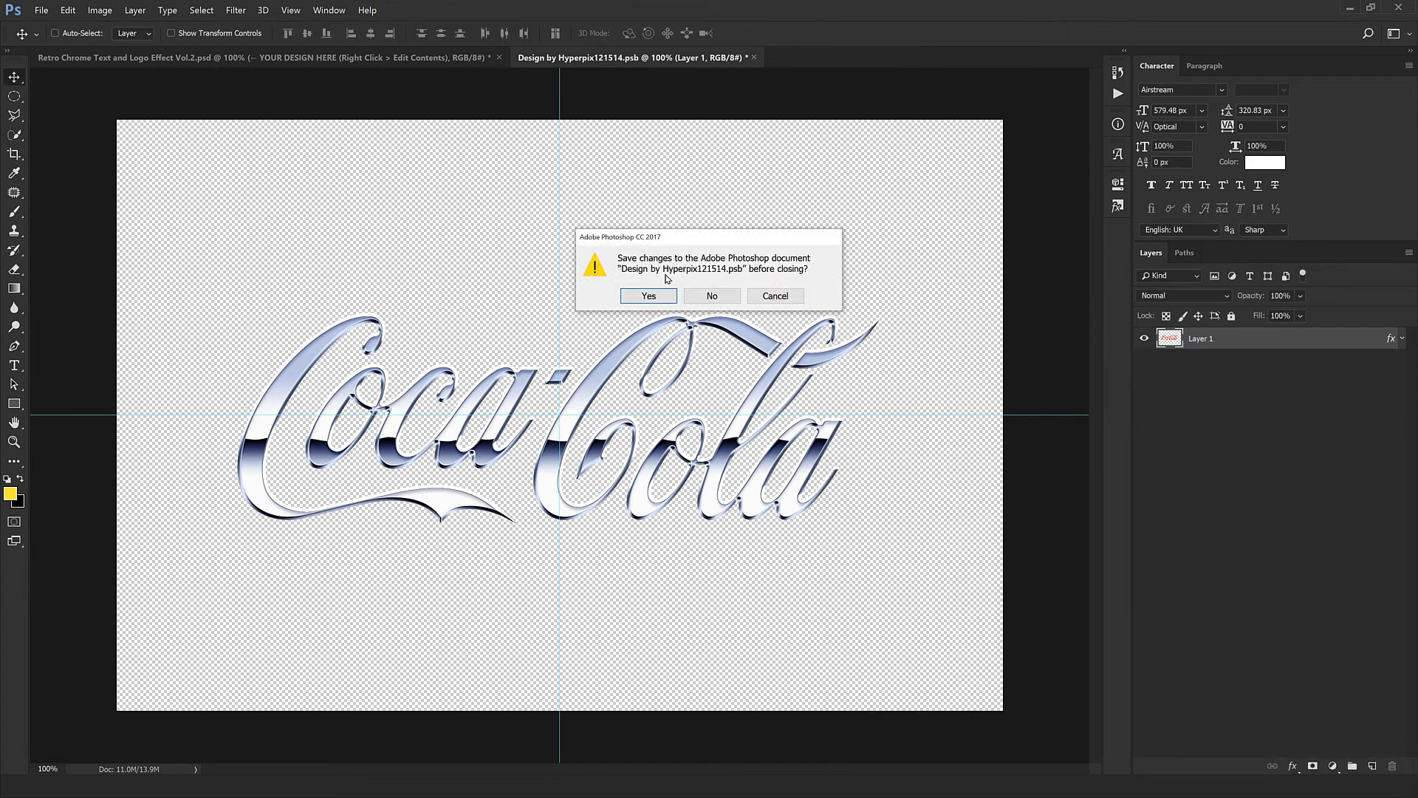
left_click(658, 299)
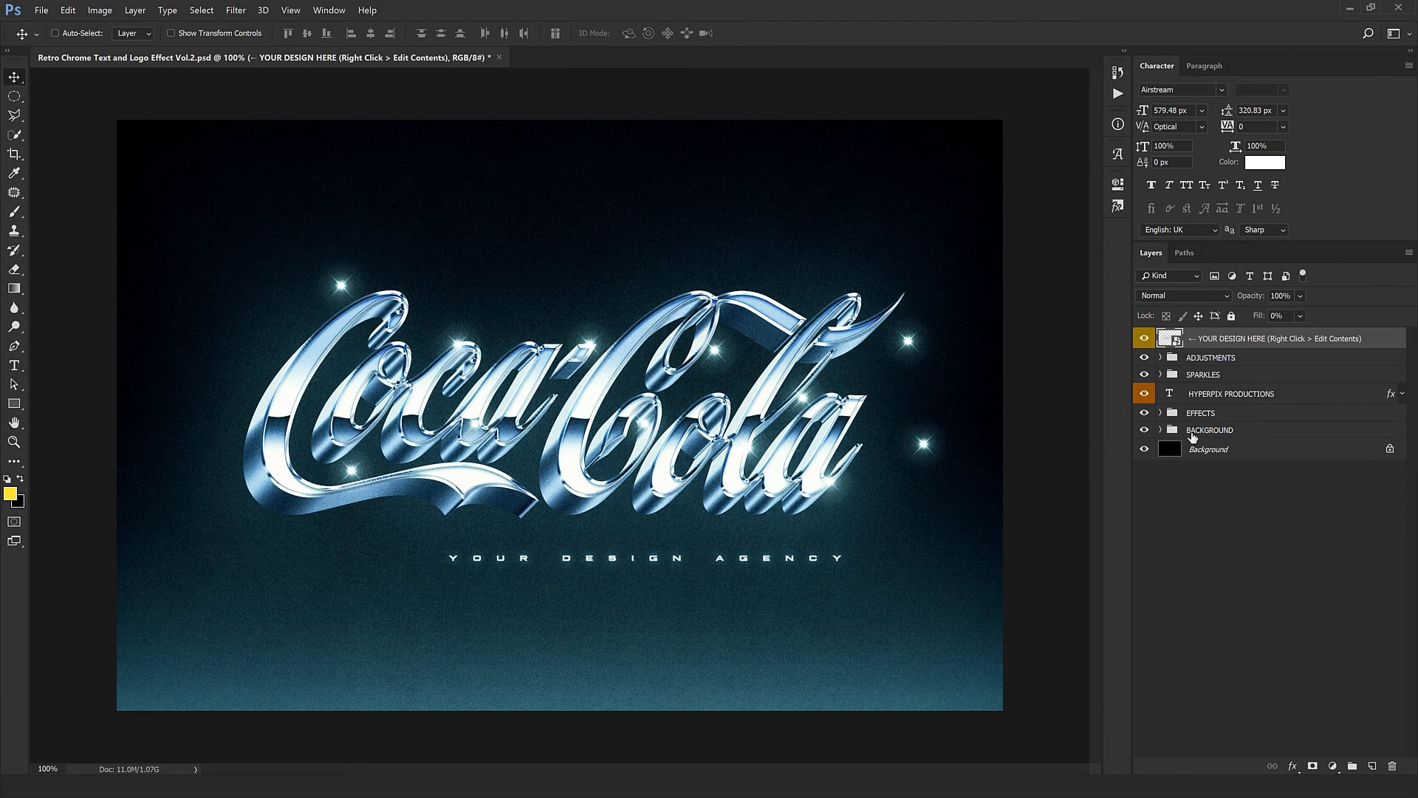
- Hide the tagline layer and delete every Sparkle in the SPARKLES group except the topmost one
left_click(1219, 394)
left_click(1144, 394)
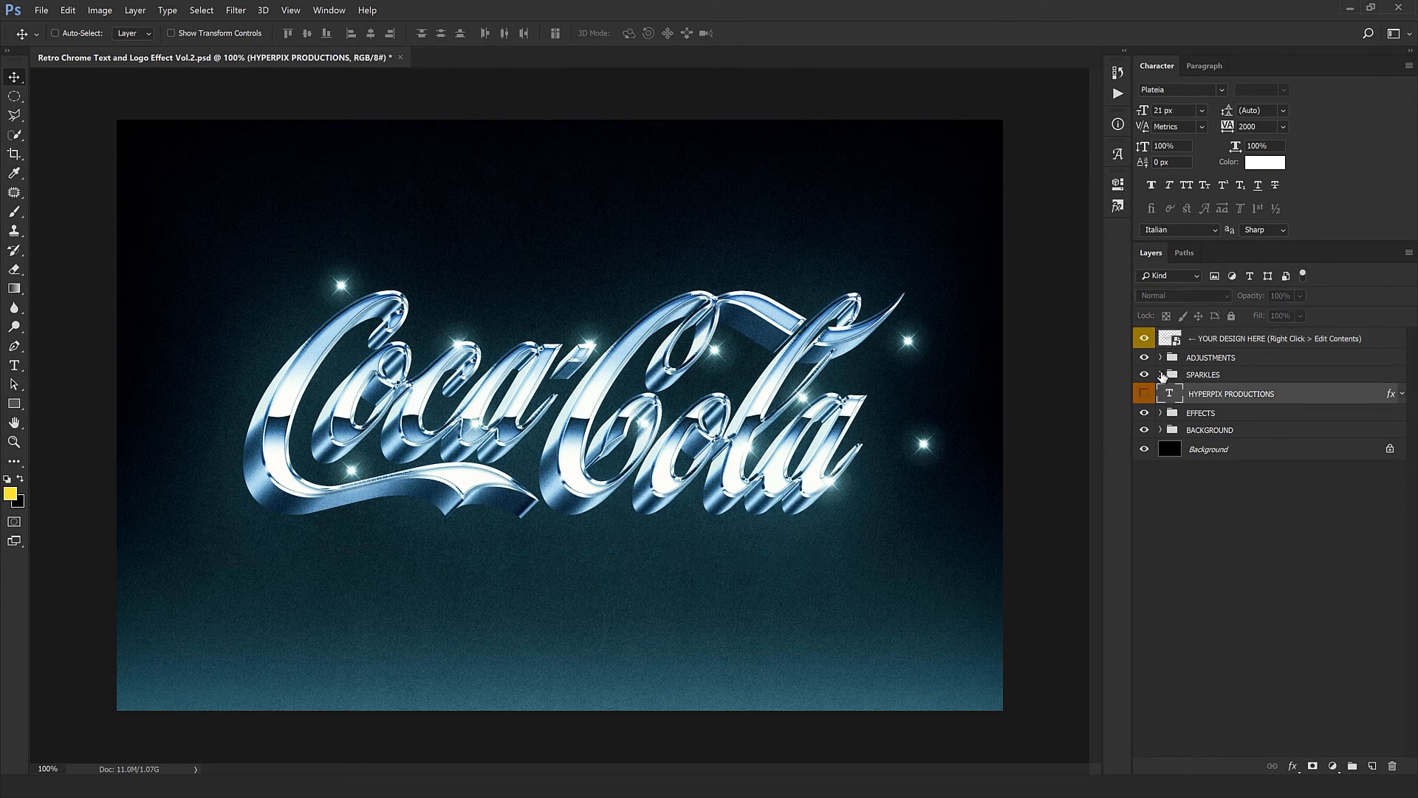
left_click(1160, 375)
left_click(1219, 392)
left_click(1219, 409)
left_click(1226, 578, "shift")
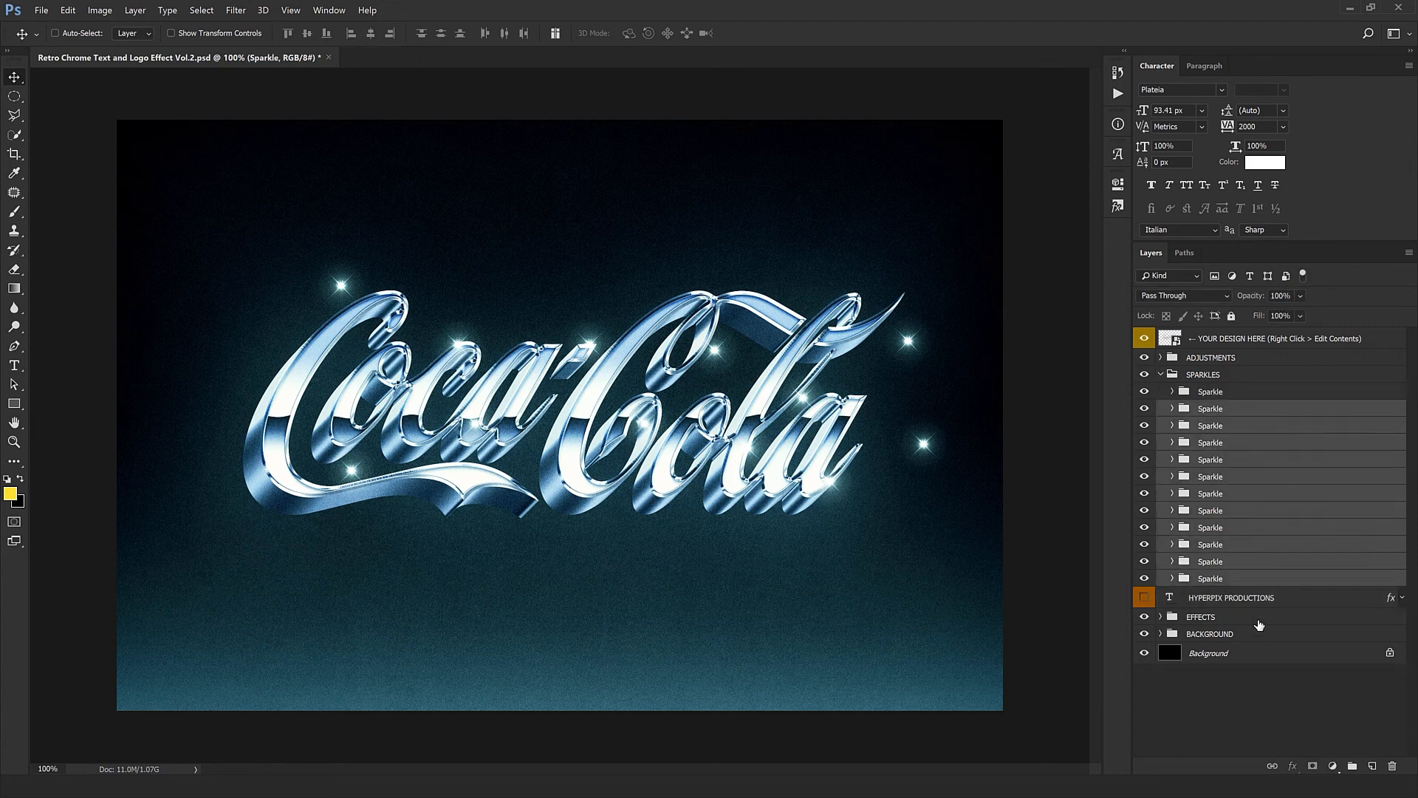
left_click(1393, 766)
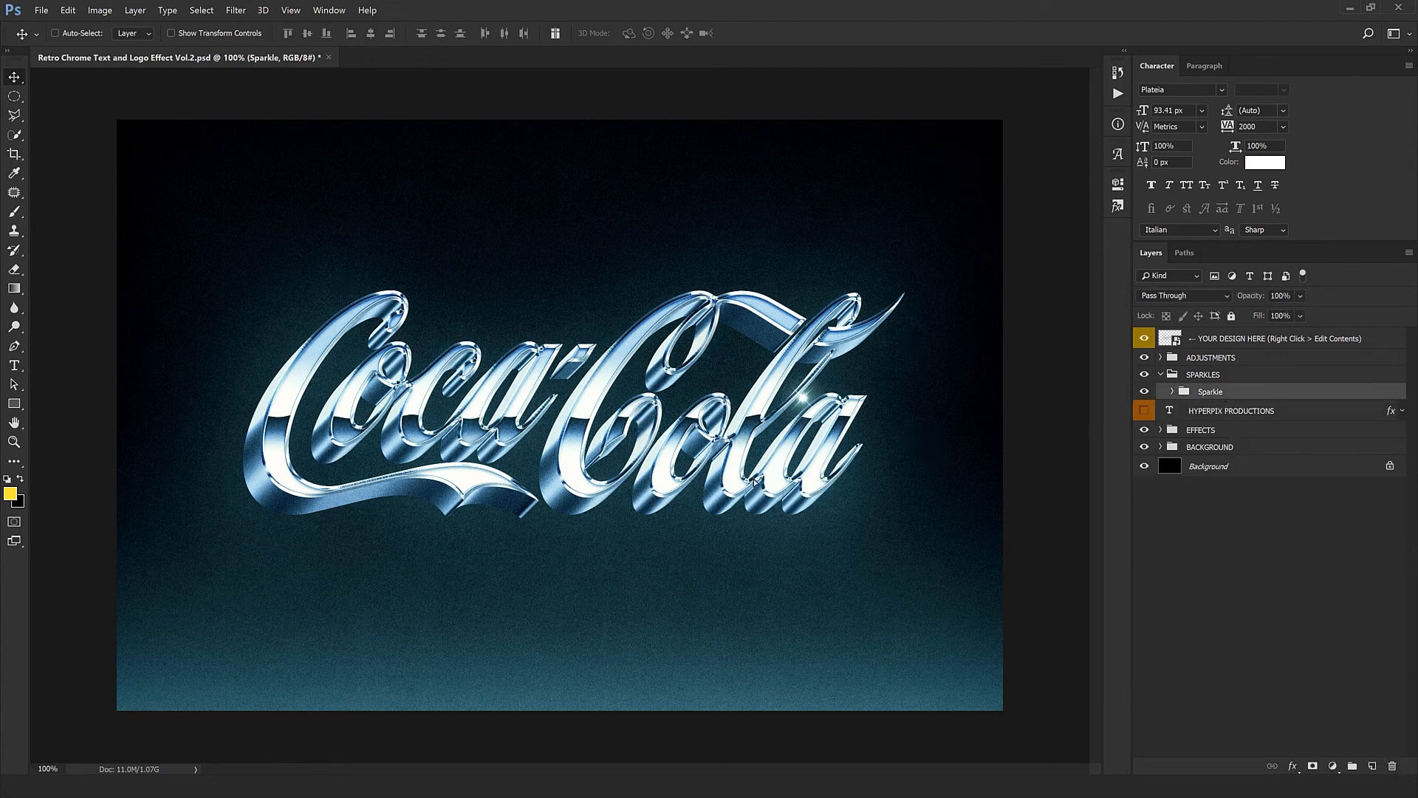
- Place copies of the remaining Sparkle along the letter edges and highlights of the Coca-Cola logo
mouse_move(780, 445)
left_mouse_down()
mouse_move(831, 432)
mouse_move(920, 442)
mouse_move(713, 436)
mouse_move(734, 443)
left_mouse_up()
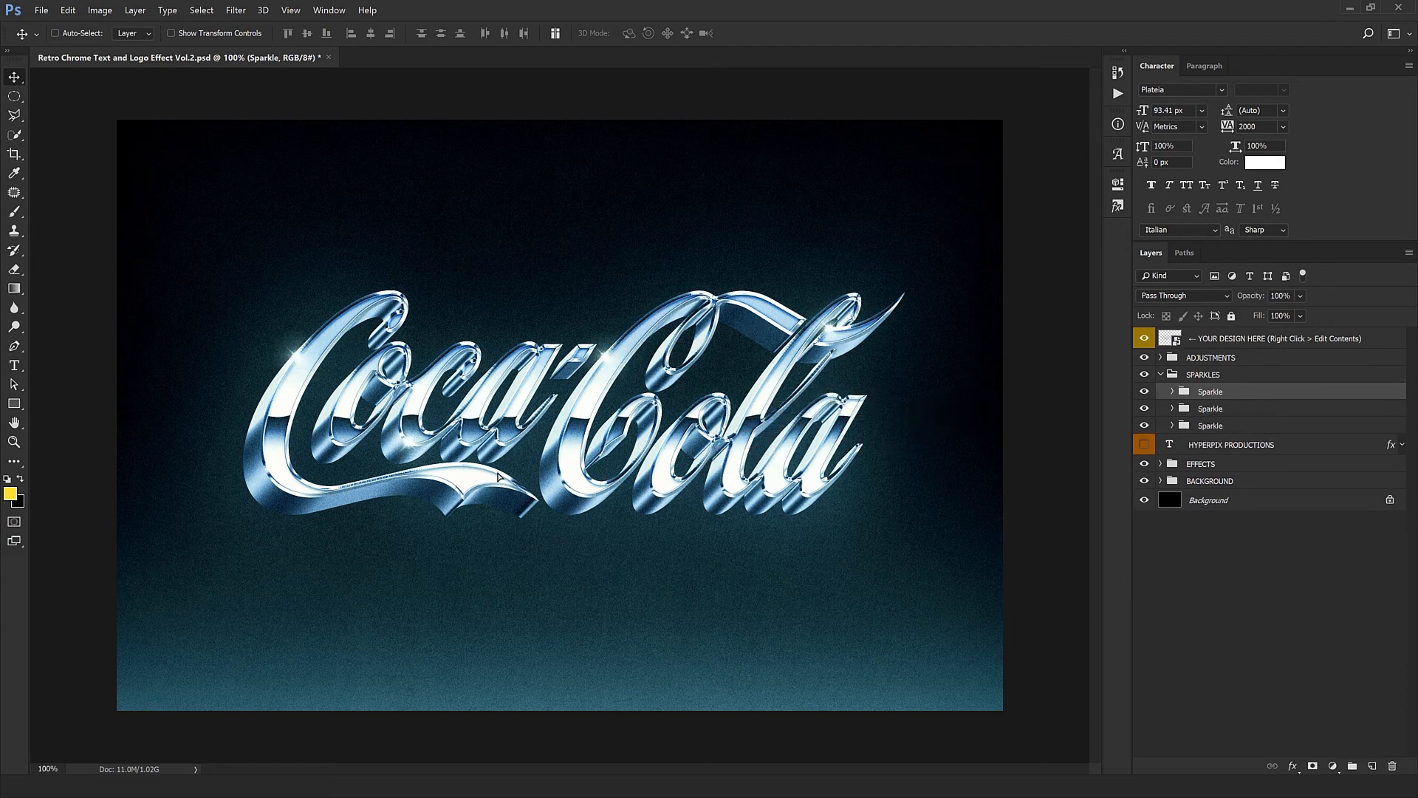
left_click_drag(500, 477, 516, 598)
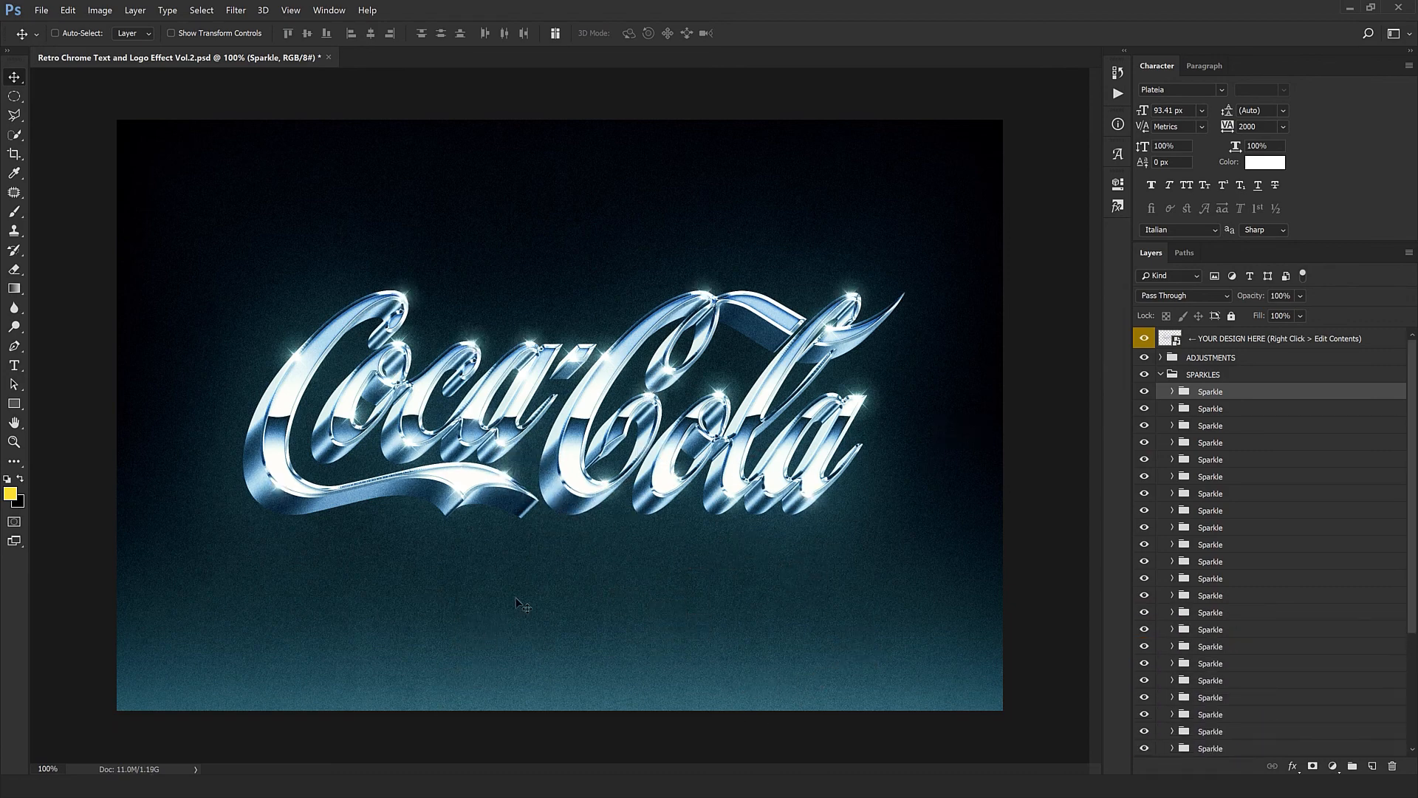